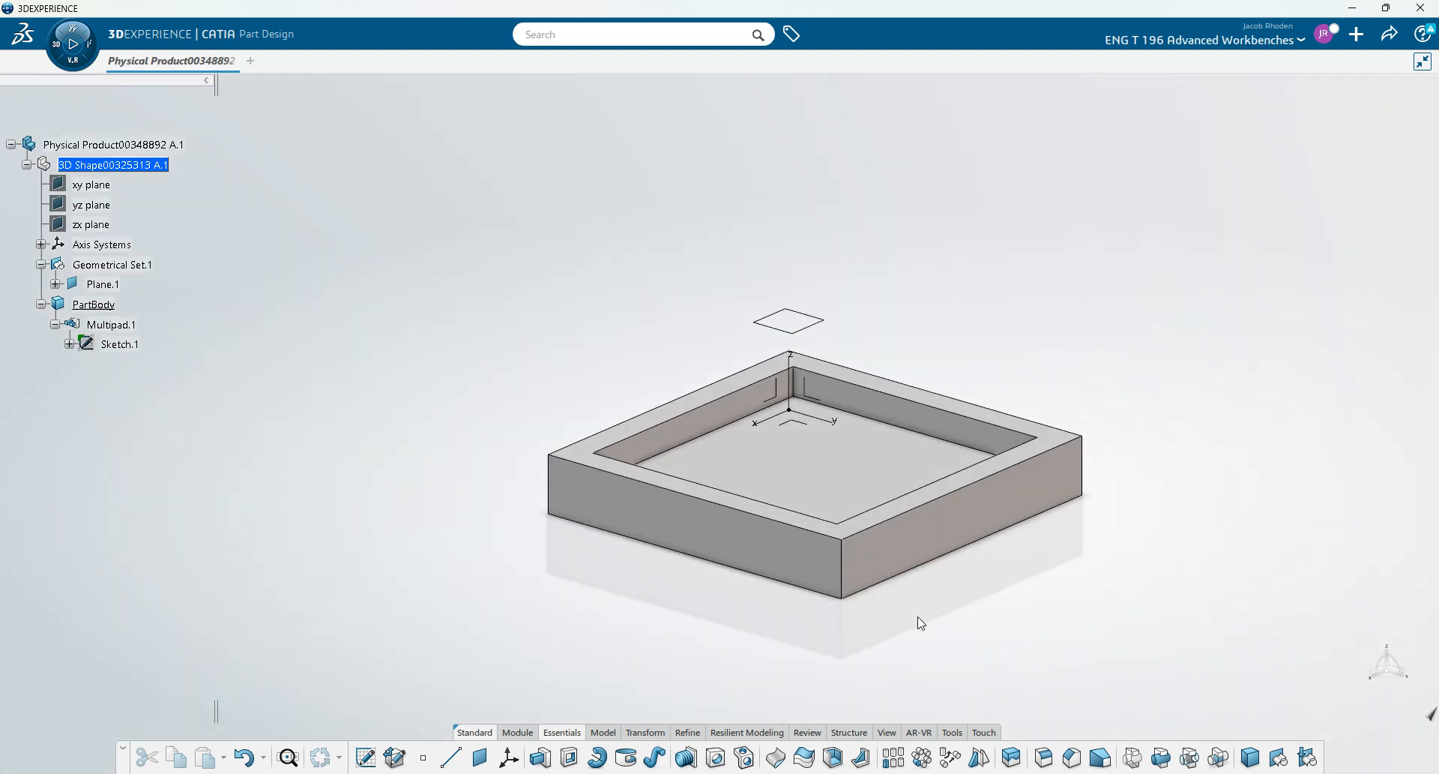
middle_click_drag(921, 623, 524, 547)
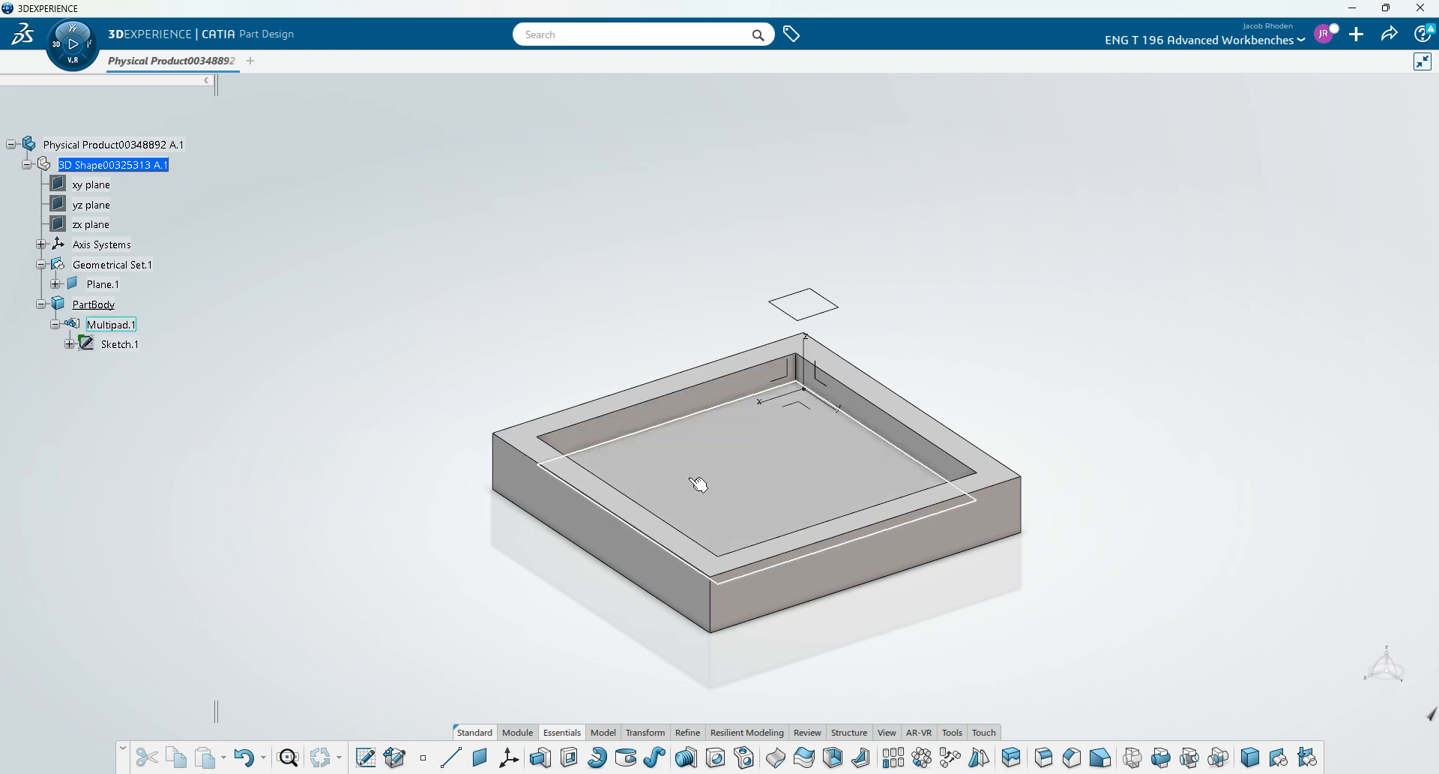
middle_click_drag(1240, 430, 1411, 485)
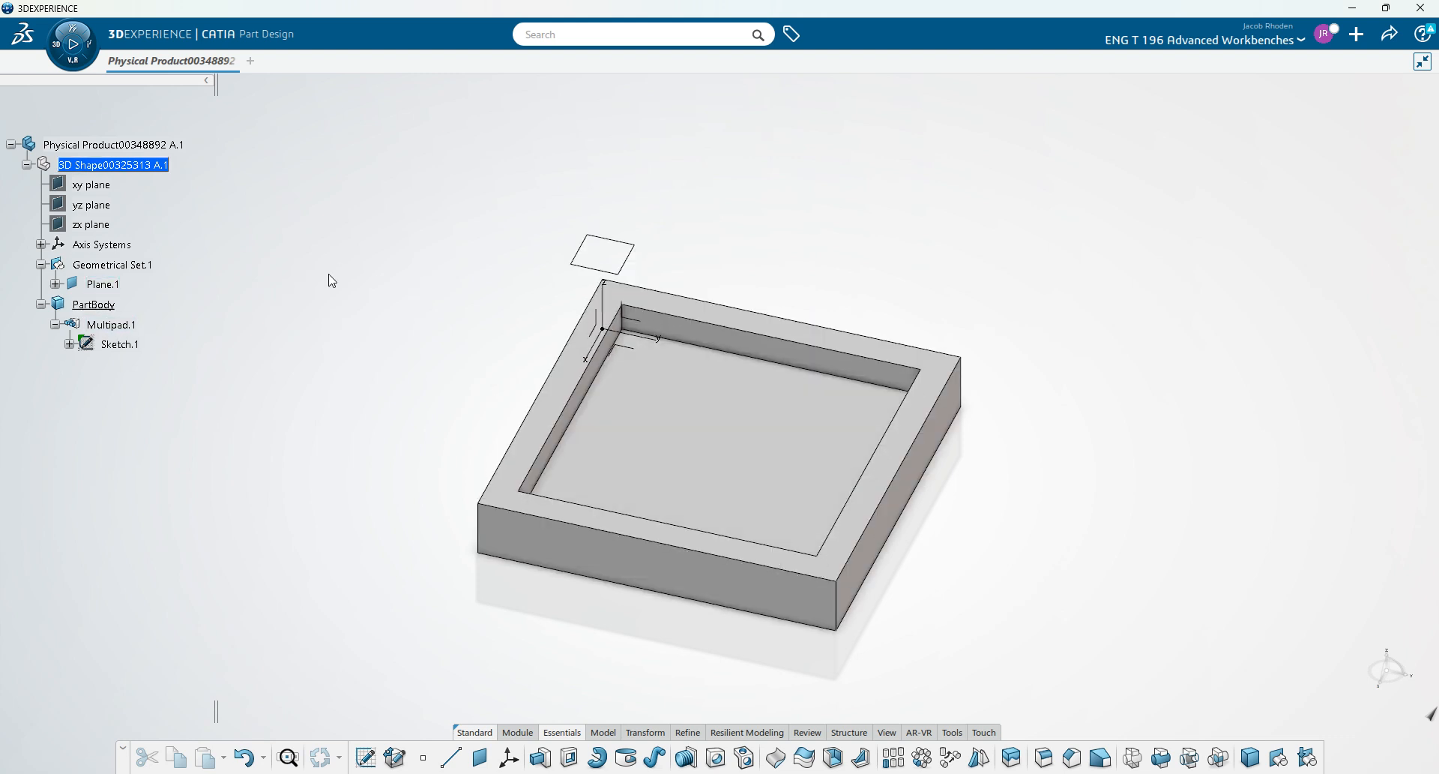
middle_click_drag(331, 280, 289, 193)
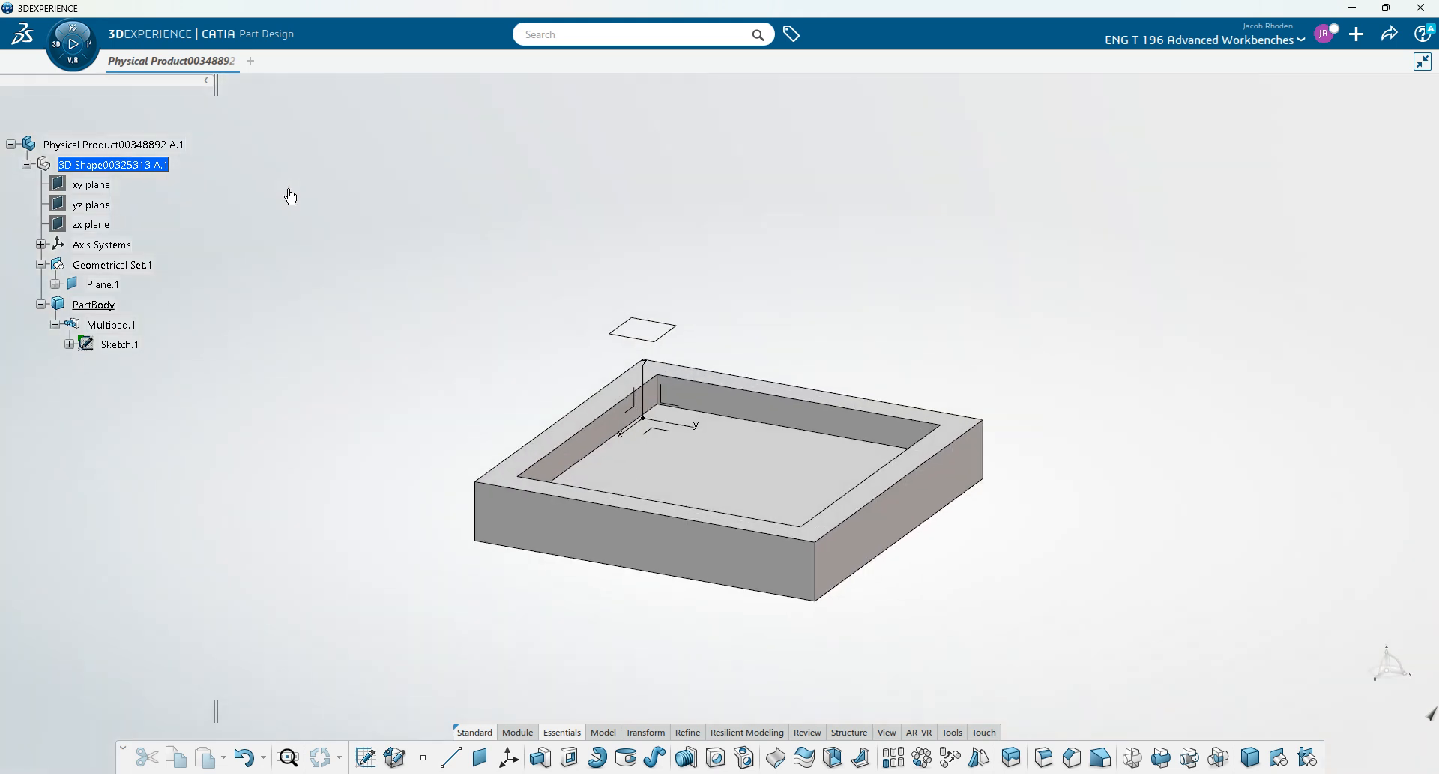
Step: Bring the part into the Prismatic Machining app and assign a generic 3-axis machine with its default settings
left_click(63, 51)
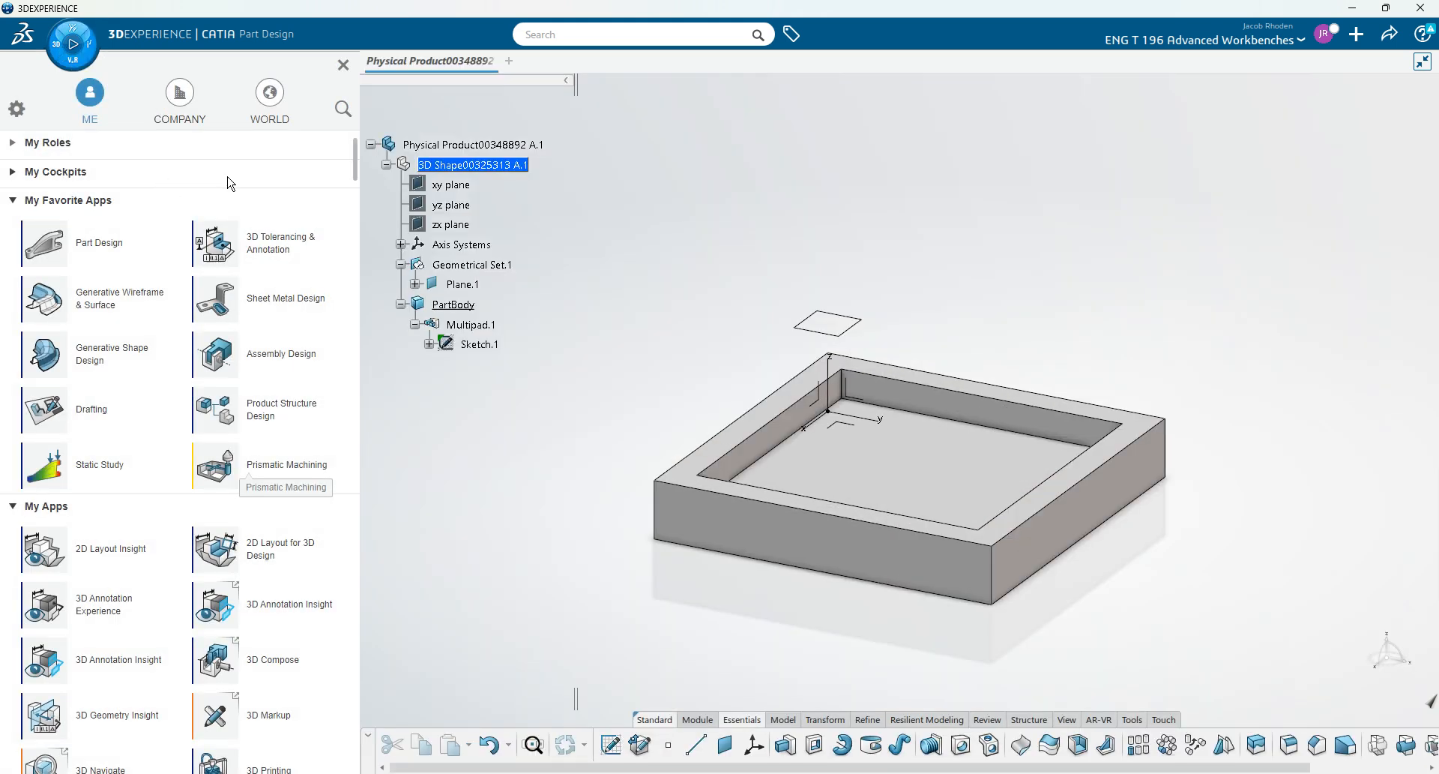
left_click(222, 474)
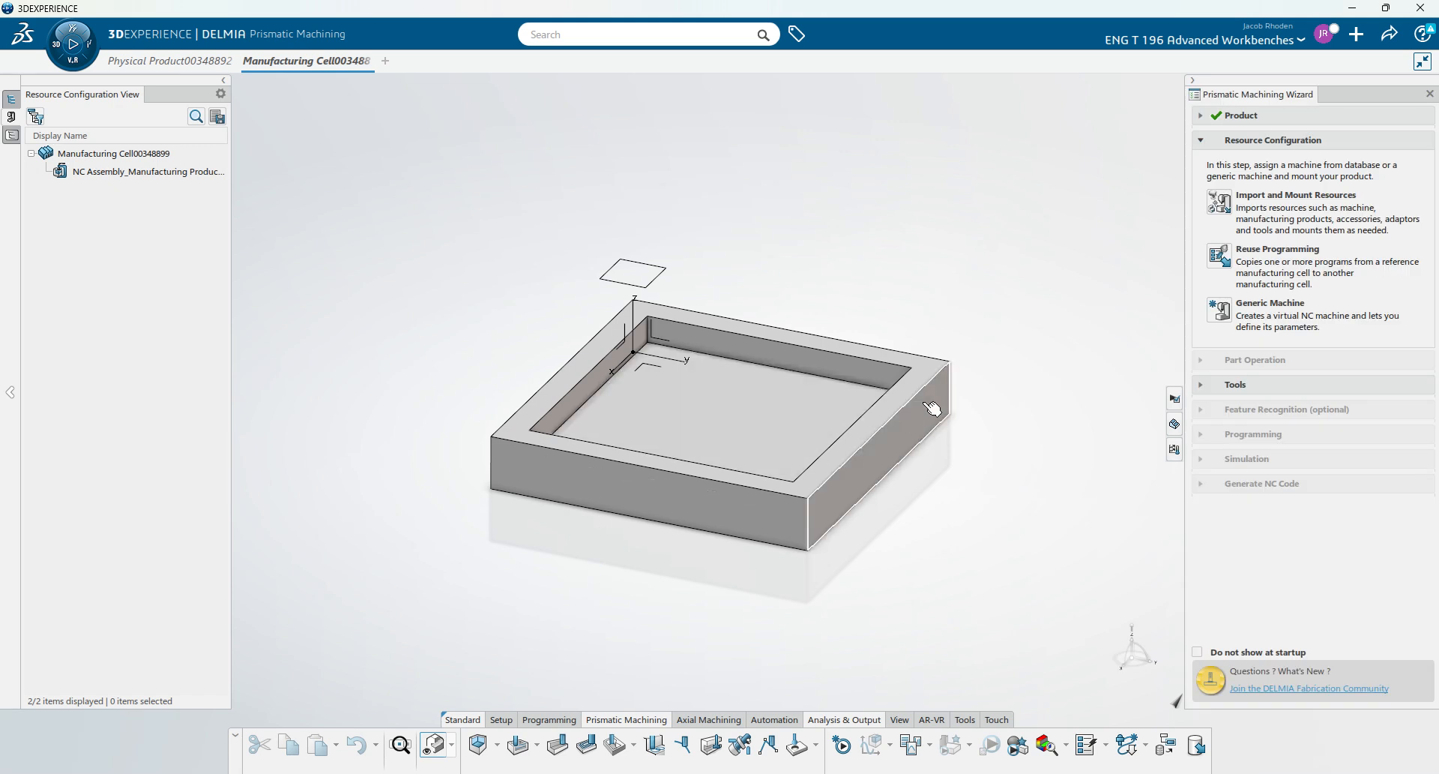
left_click(1233, 314)
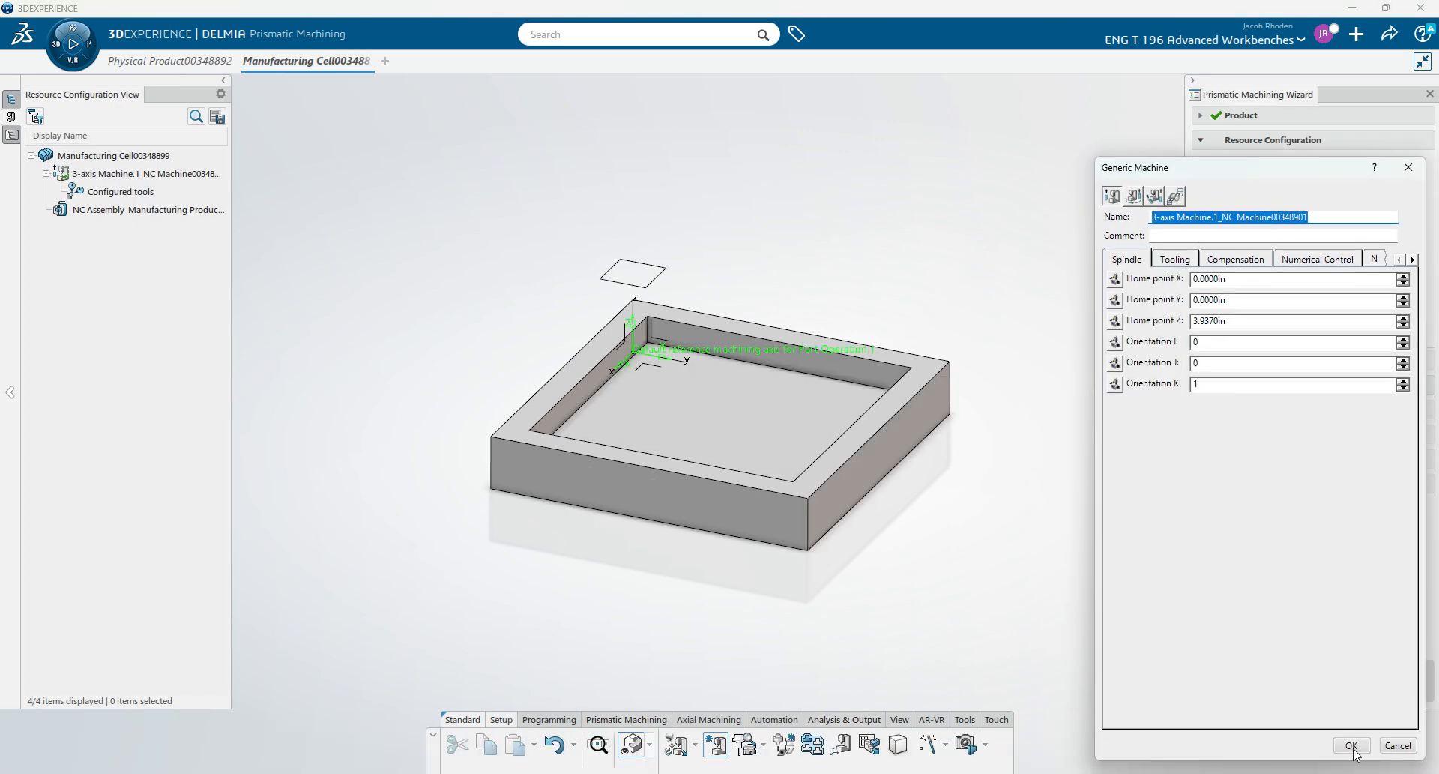
left_click(1353, 746)
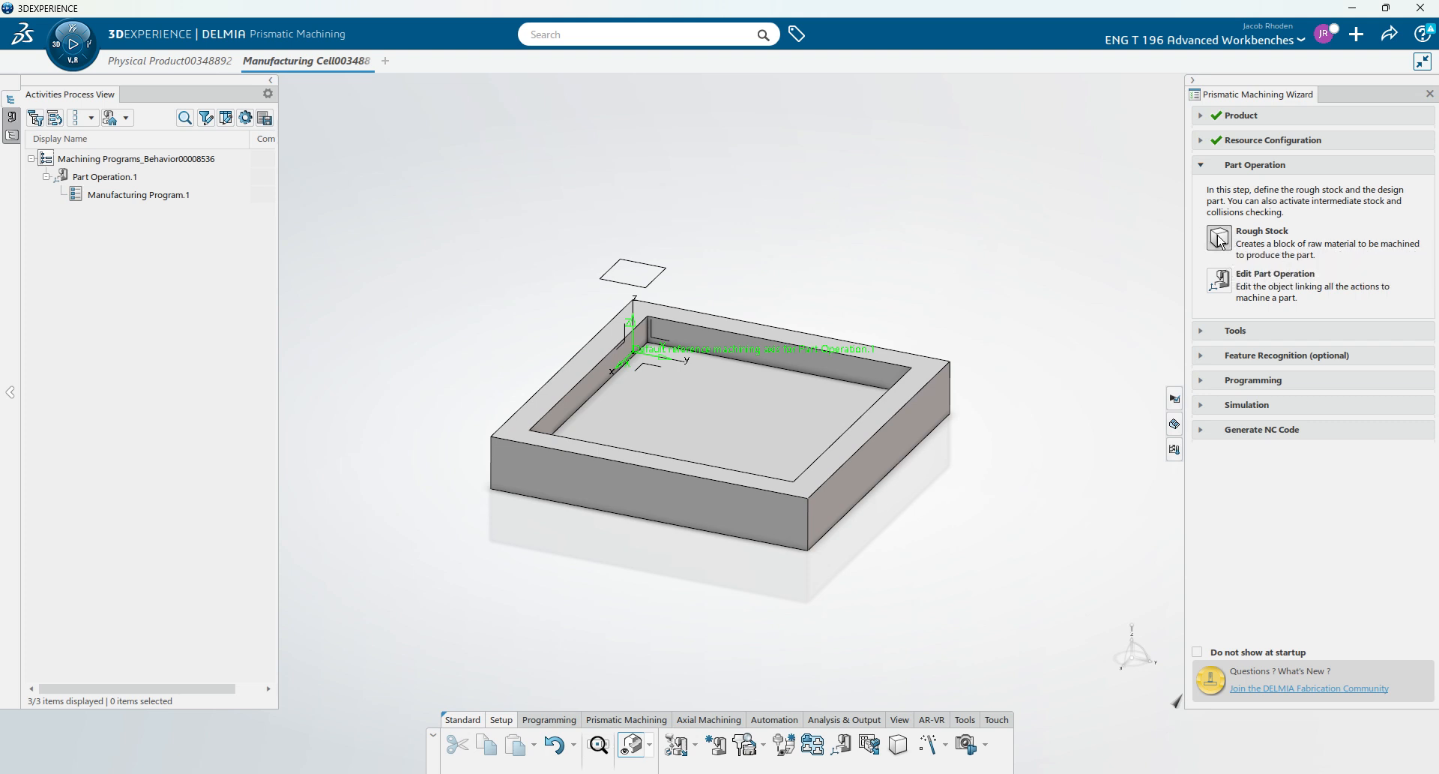
Step: Start a rectangular rough stock located in the part's existing 3D shape, allowing geometry outside the complementary geometry part
left_click(1219, 238)
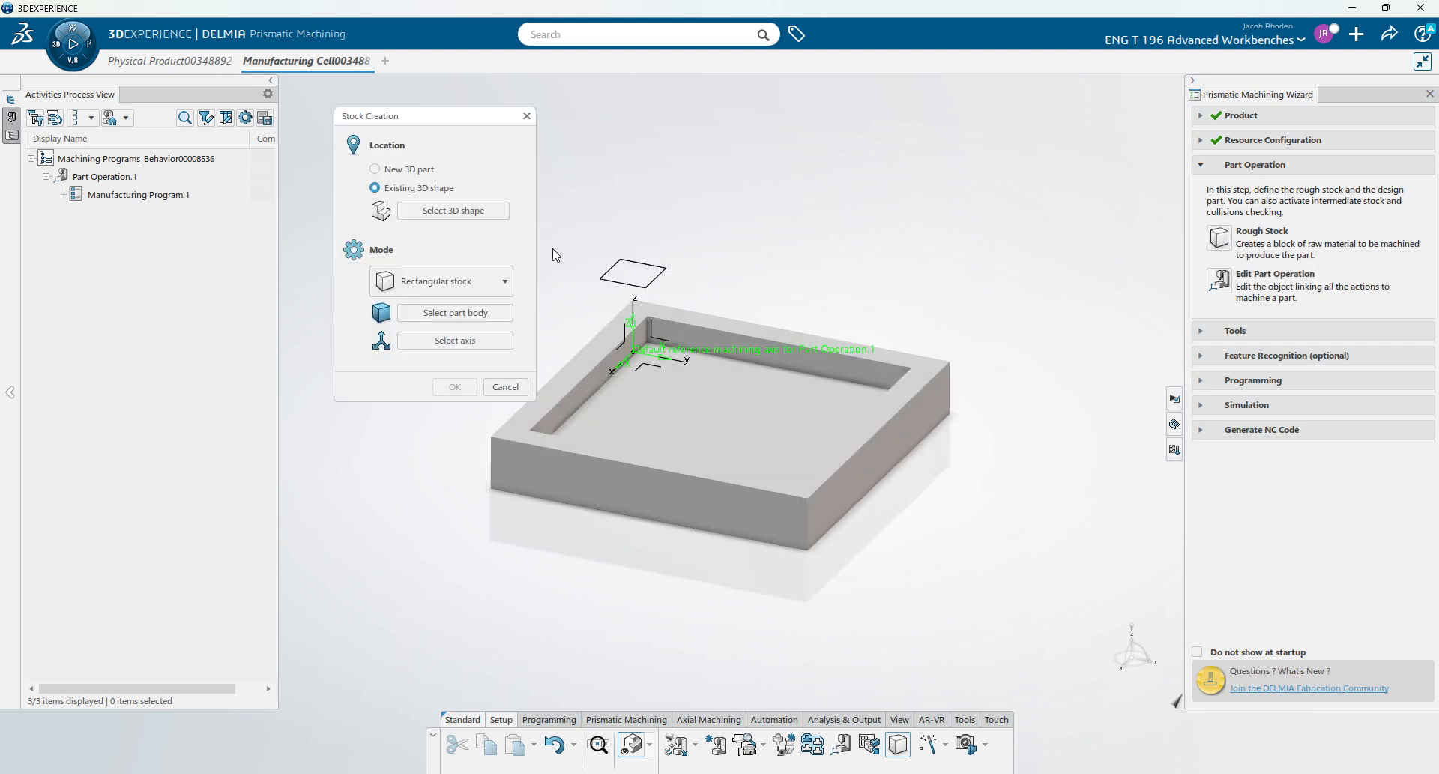
left_click(670, 388)
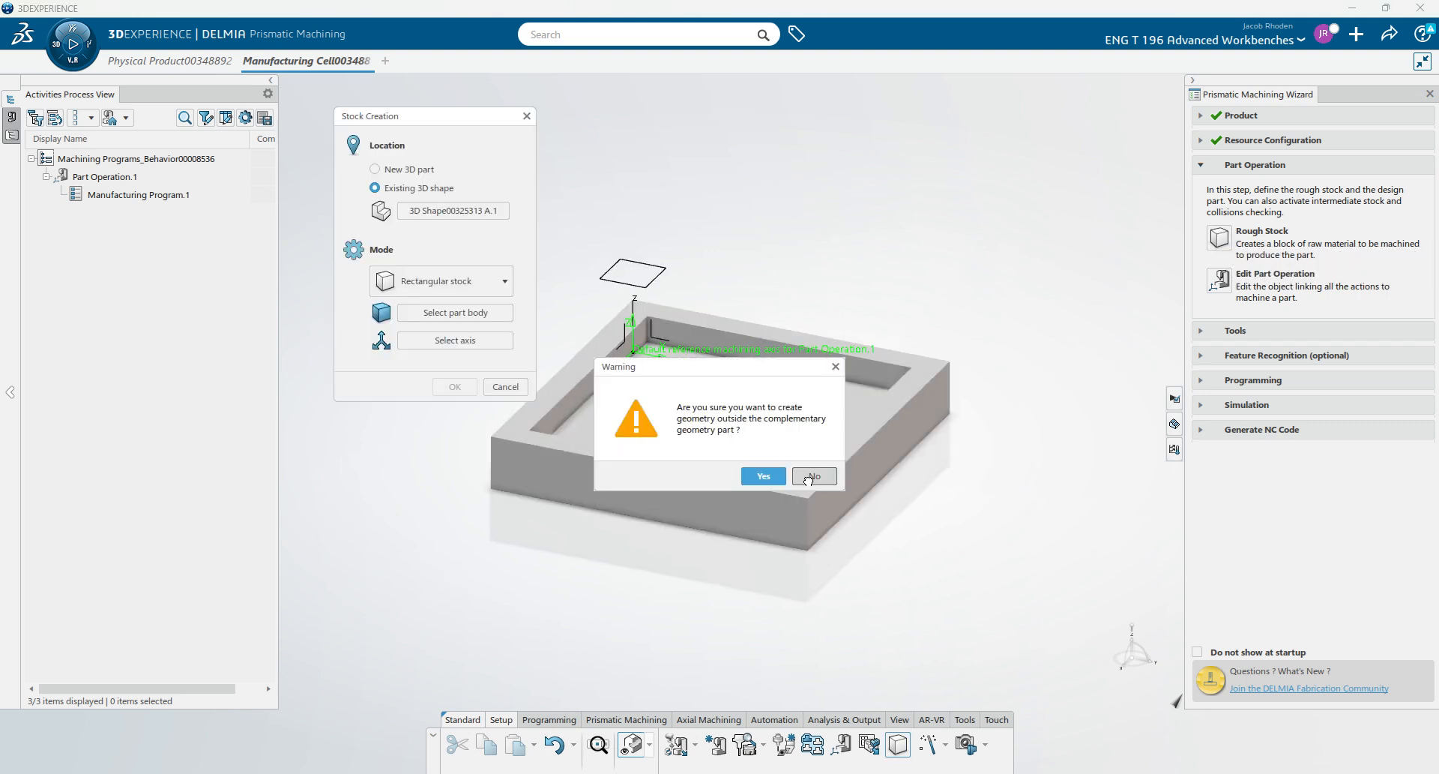
left_click(814, 475)
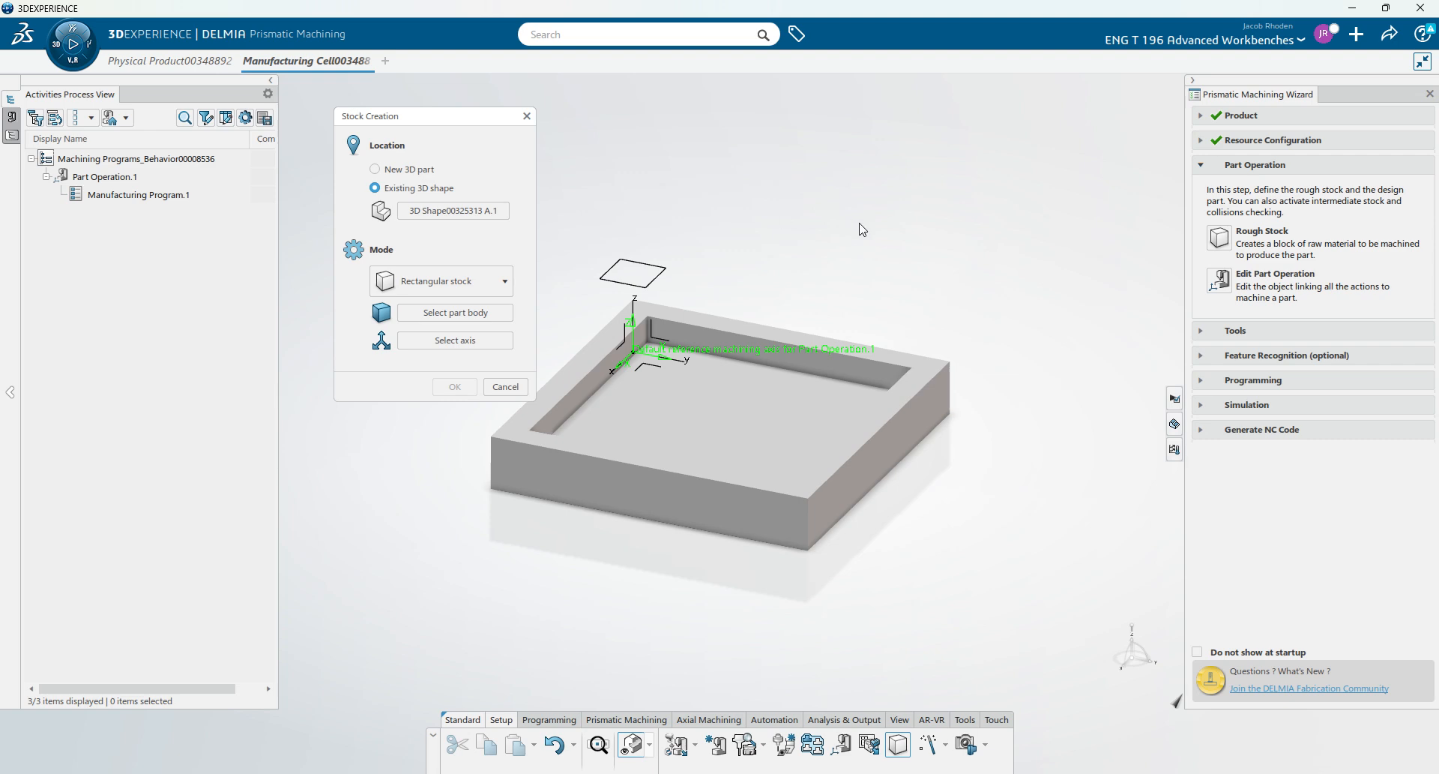
middle_click_drag(862, 229, 925, 521)
left_click(659, 391)
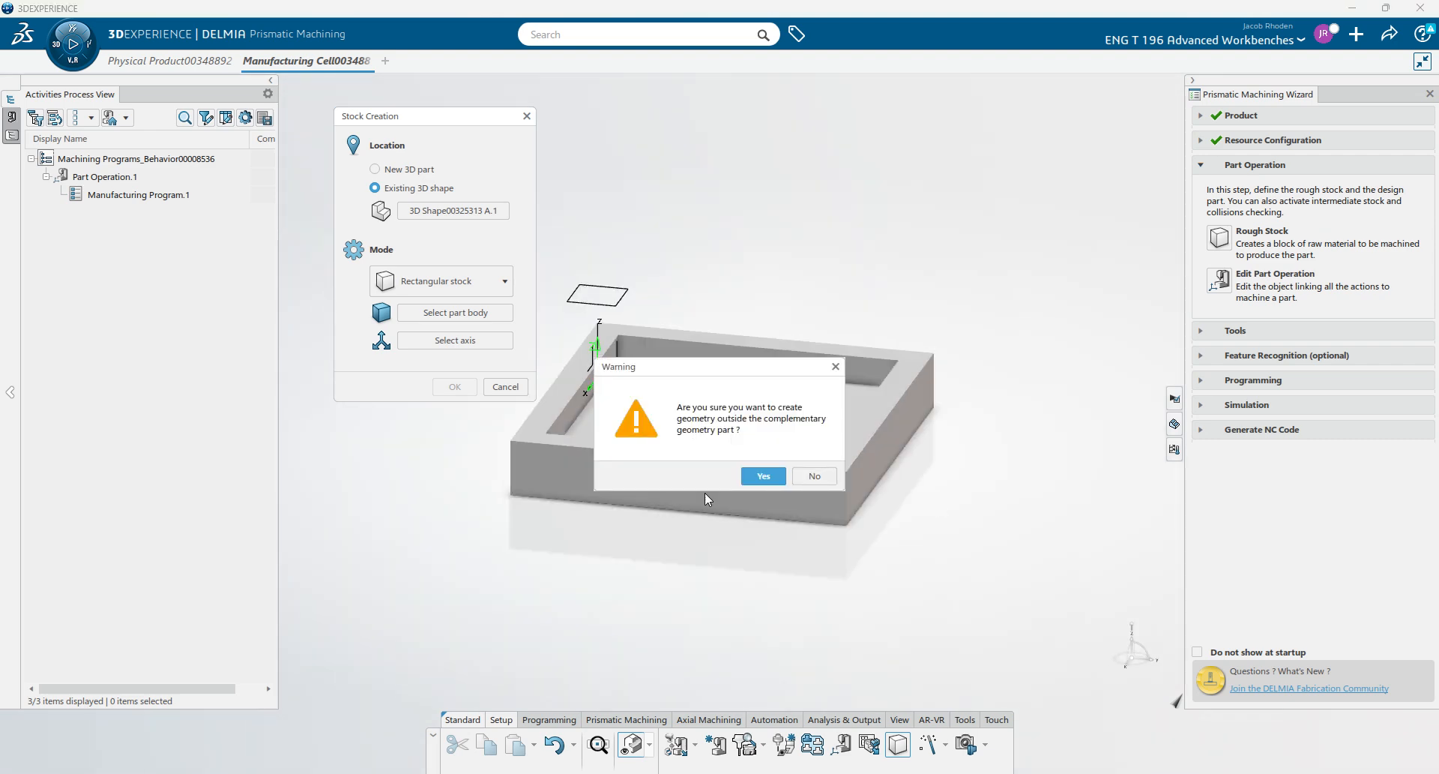
left_click(763, 475)
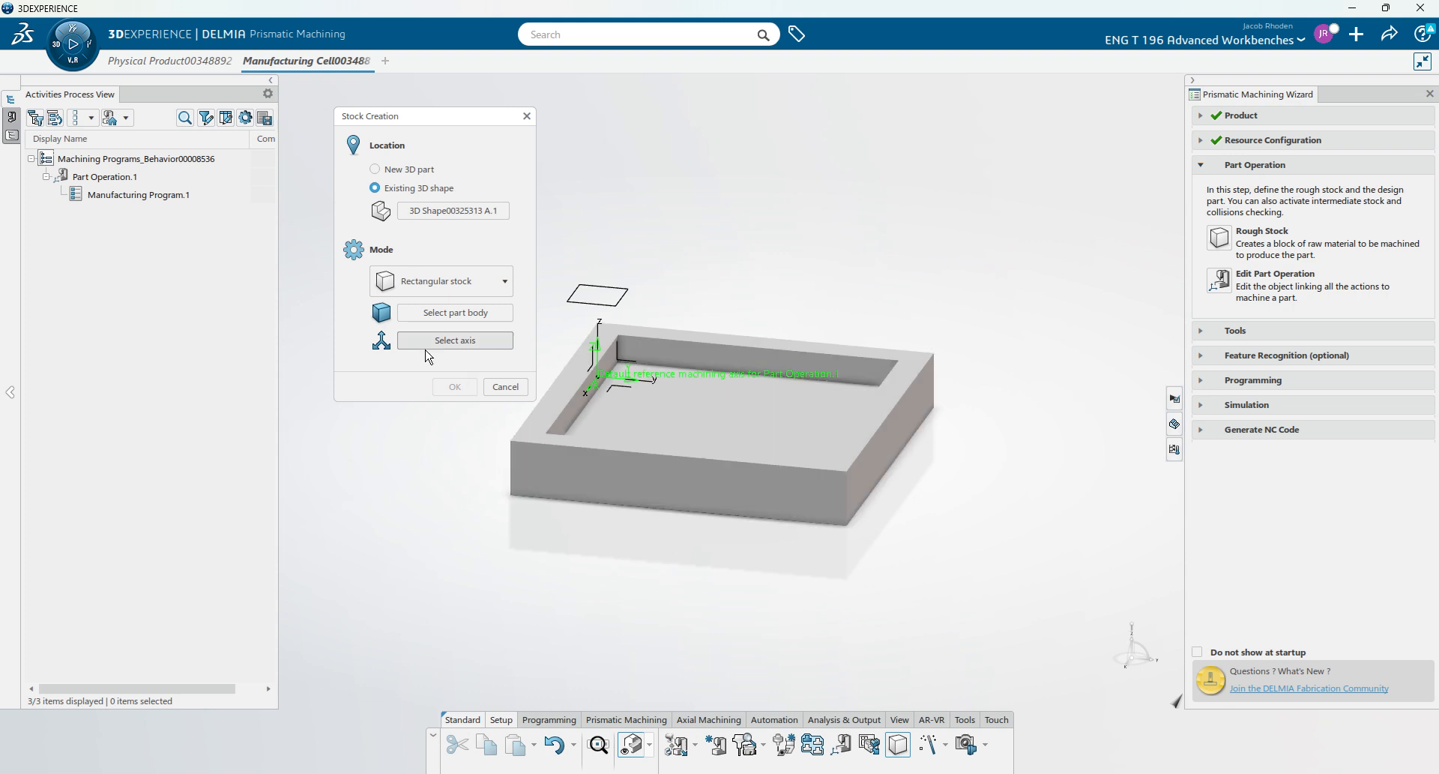
Step: Expand the NC assembly down to the part's 3D shape and choose PartBody as the body for the rough stock
left_click(11, 135)
left_click(48, 142)
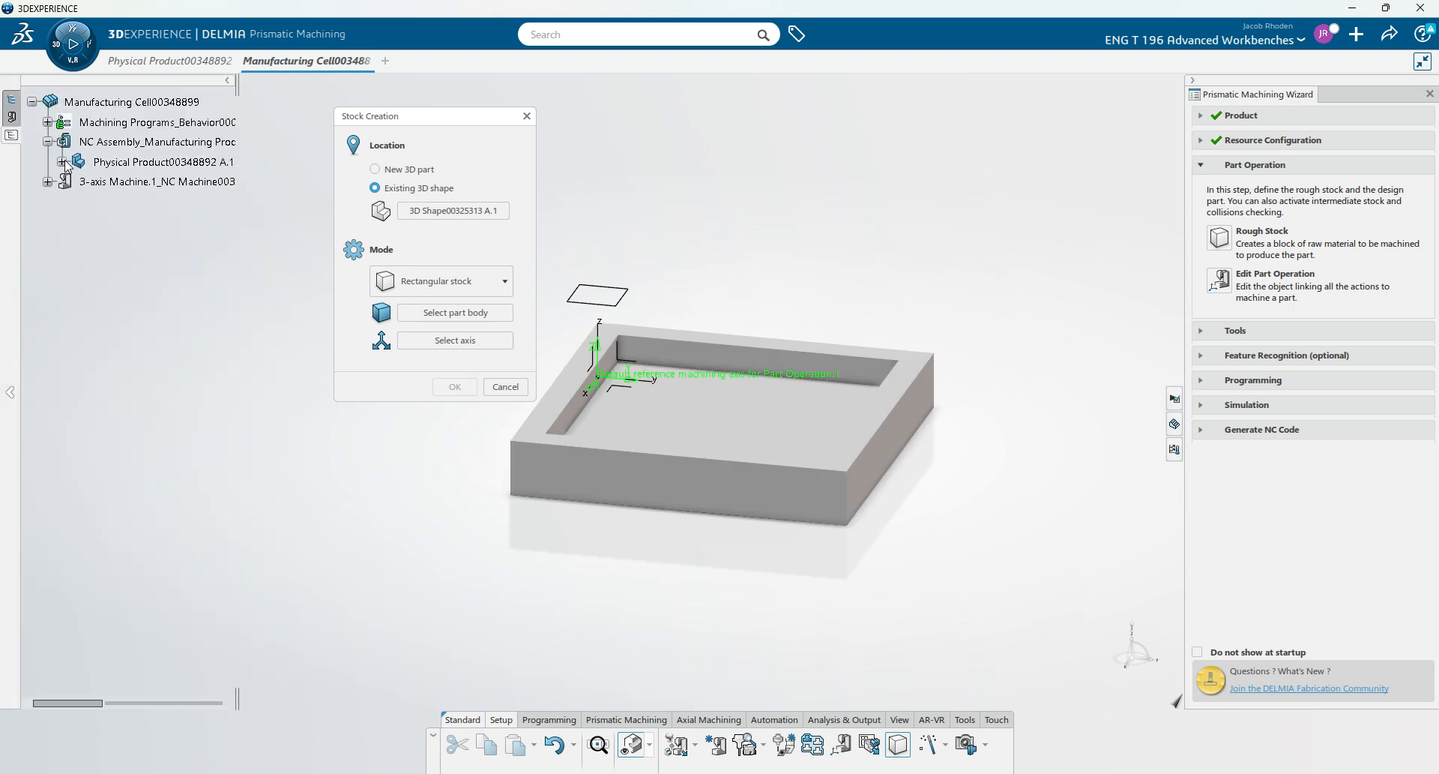
left_click(61, 162)
left_click(76, 181)
left_click(142, 301)
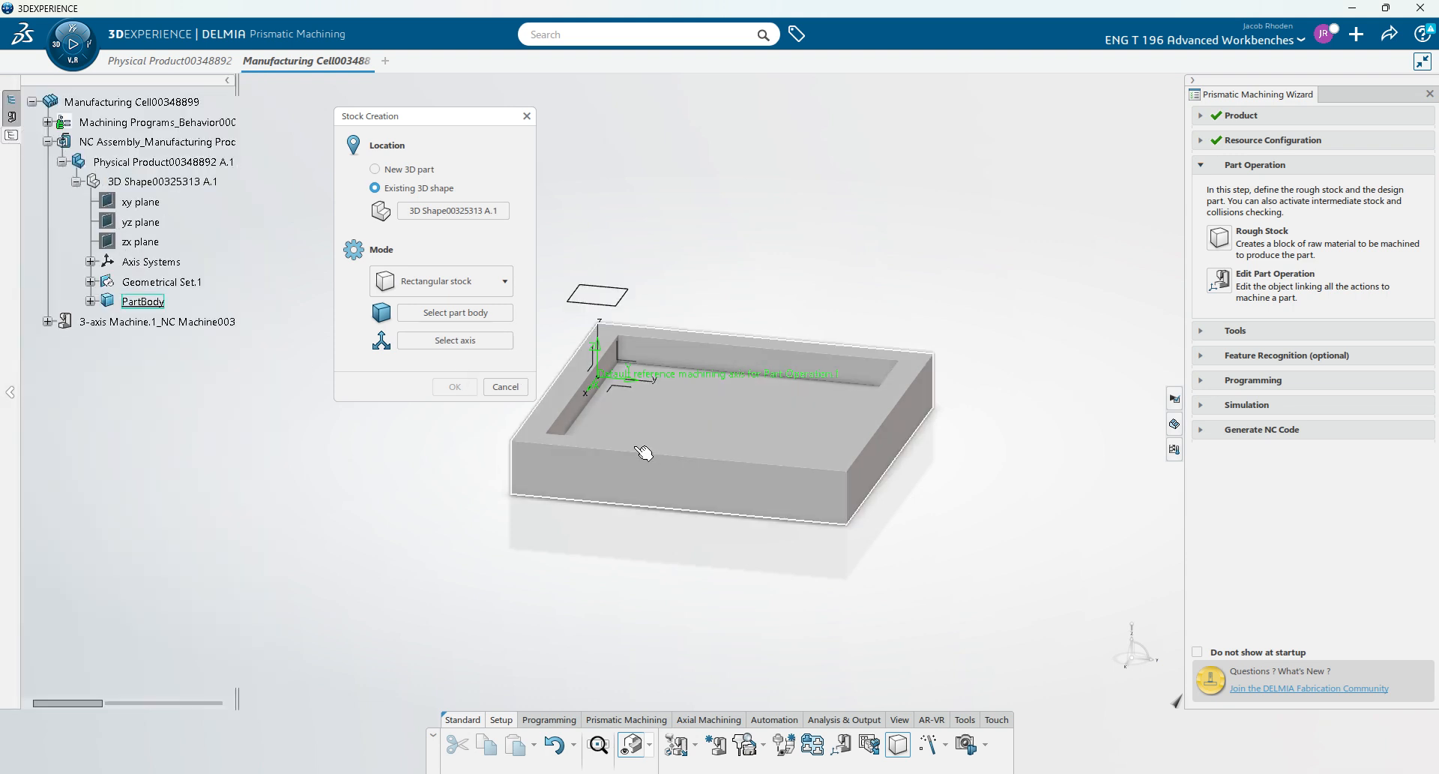
middle_click_drag(783, 598, 902, 599)
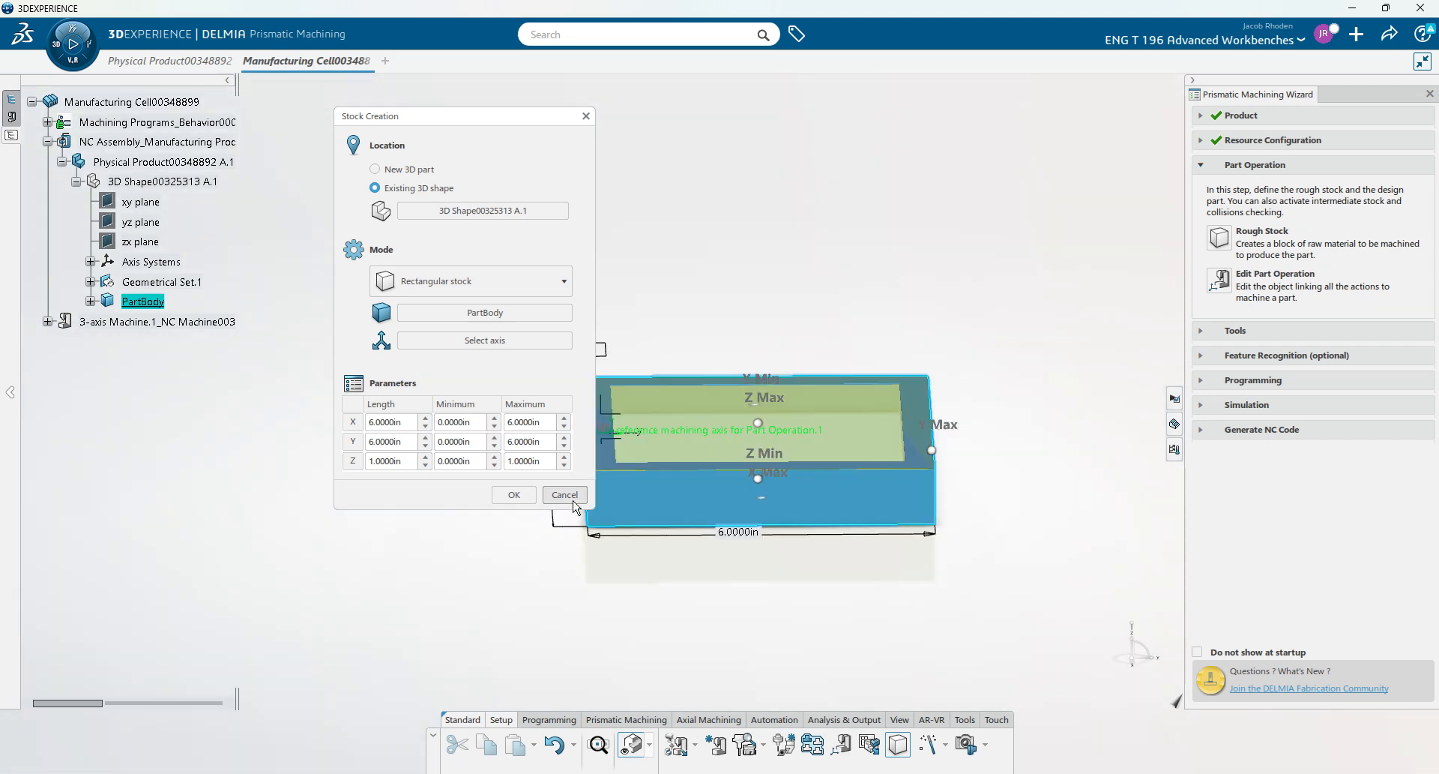
Step: Enlarge the rough stock to 7 in long in X and Y and 2 in in Z, and inspect it around the part
middle_click_drag(648, 461, 639, 539)
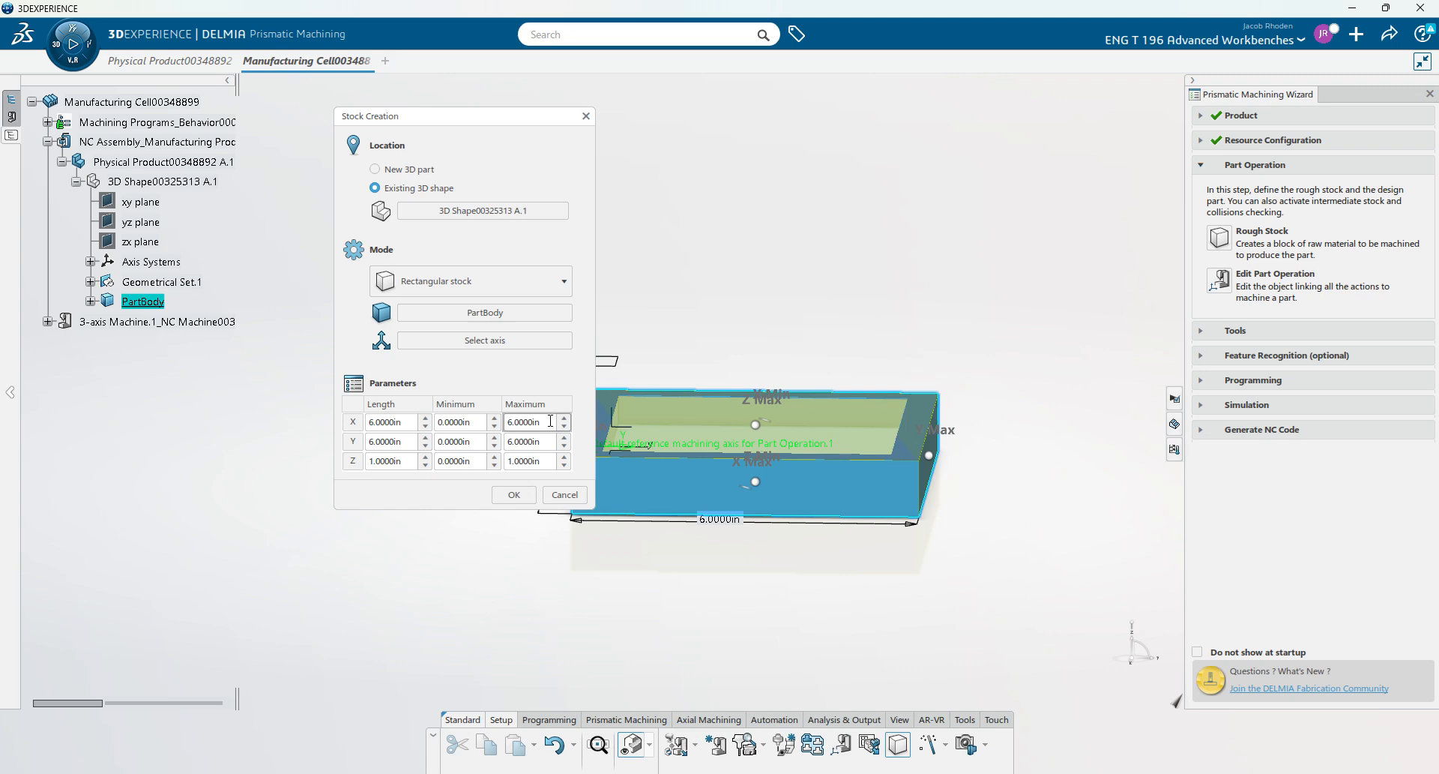
left_click(425, 457)
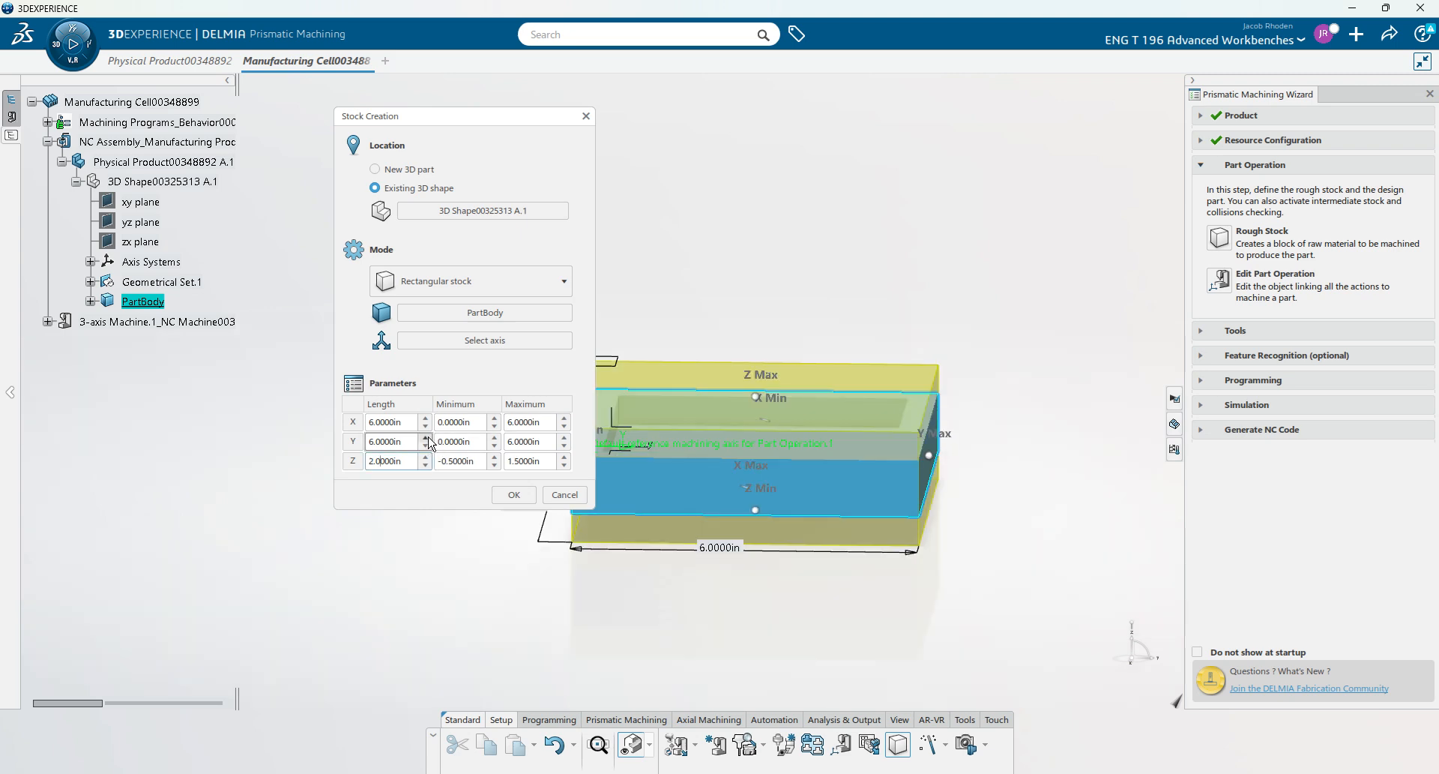
left_click(426, 438)
left_click(426, 419)
middle_click_drag(725, 619, 933, 464)
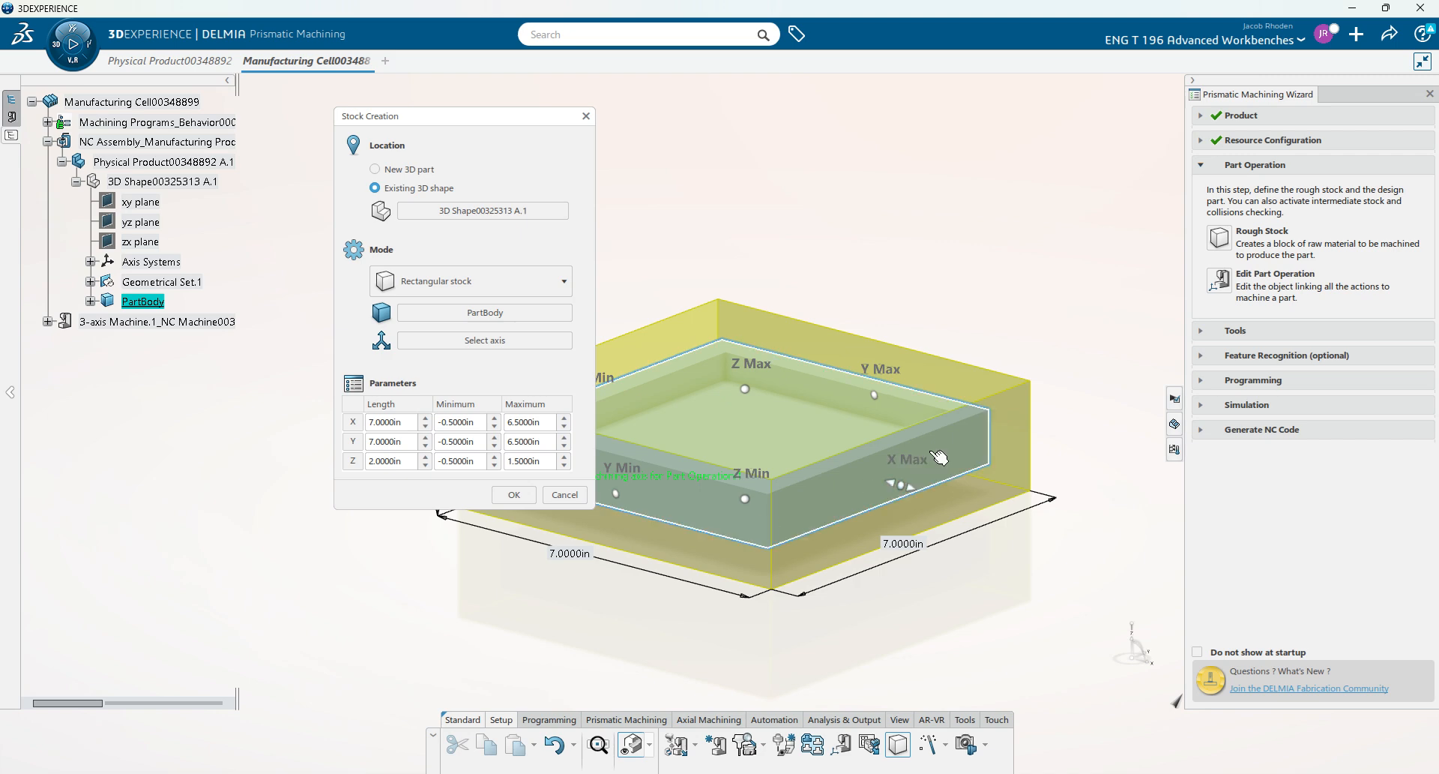
middle_click_drag(772, 545, 763, 518)
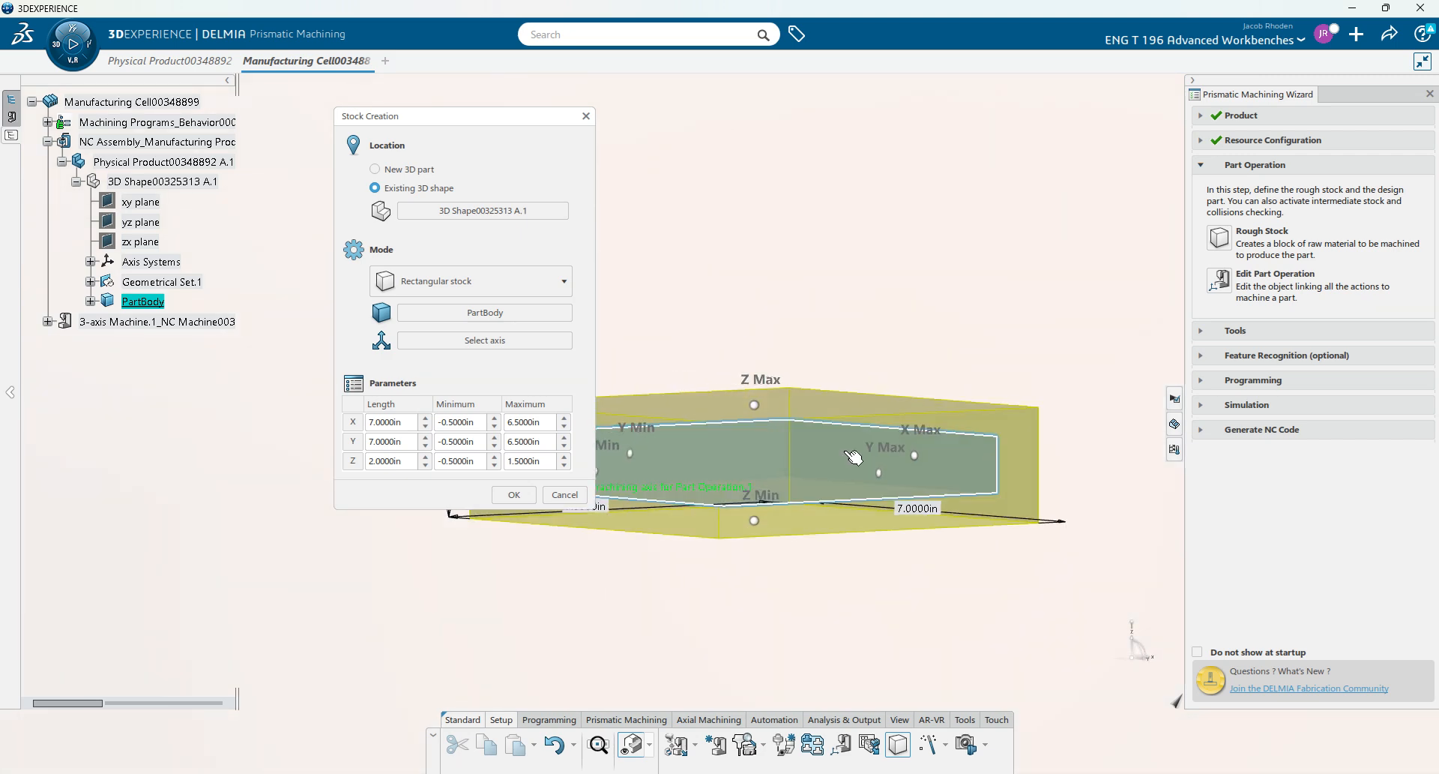
middle_click_drag(666, 537, 608, 519)
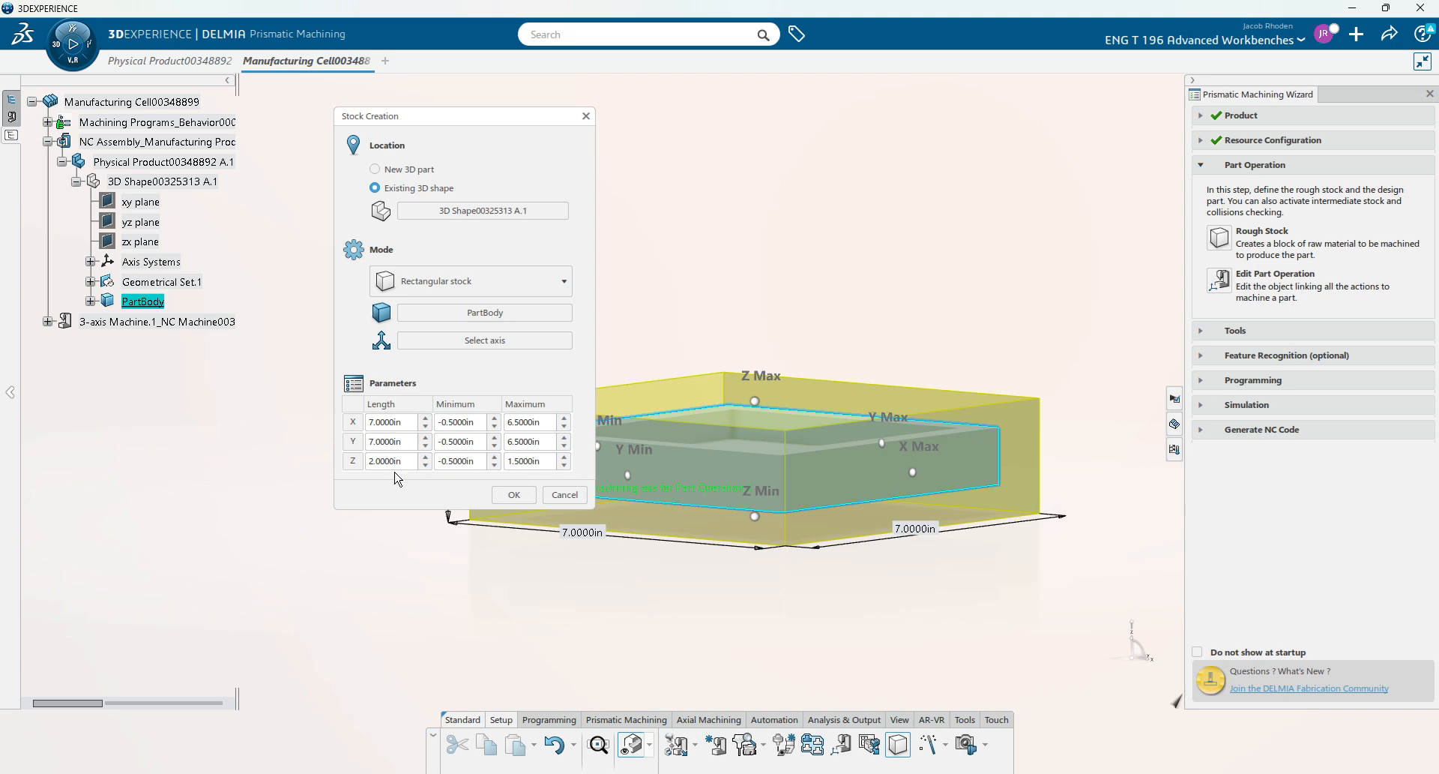
Step: Reduce the rough stock lengths to 6 in in X and Y and 1 in in Z
left_click(426, 465)
left_click(426, 446)
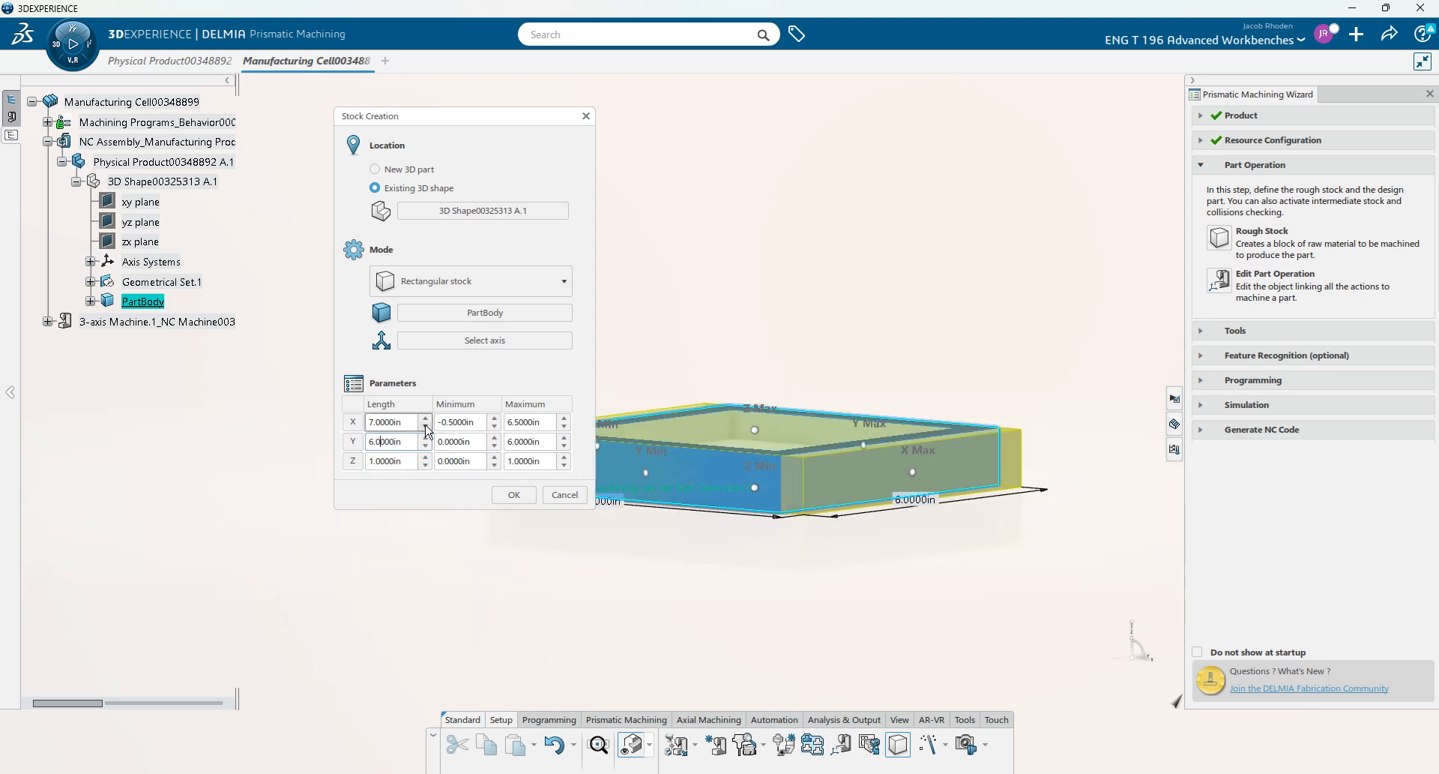
left_click(425, 426)
middle_click_drag(712, 341, 766, 417)
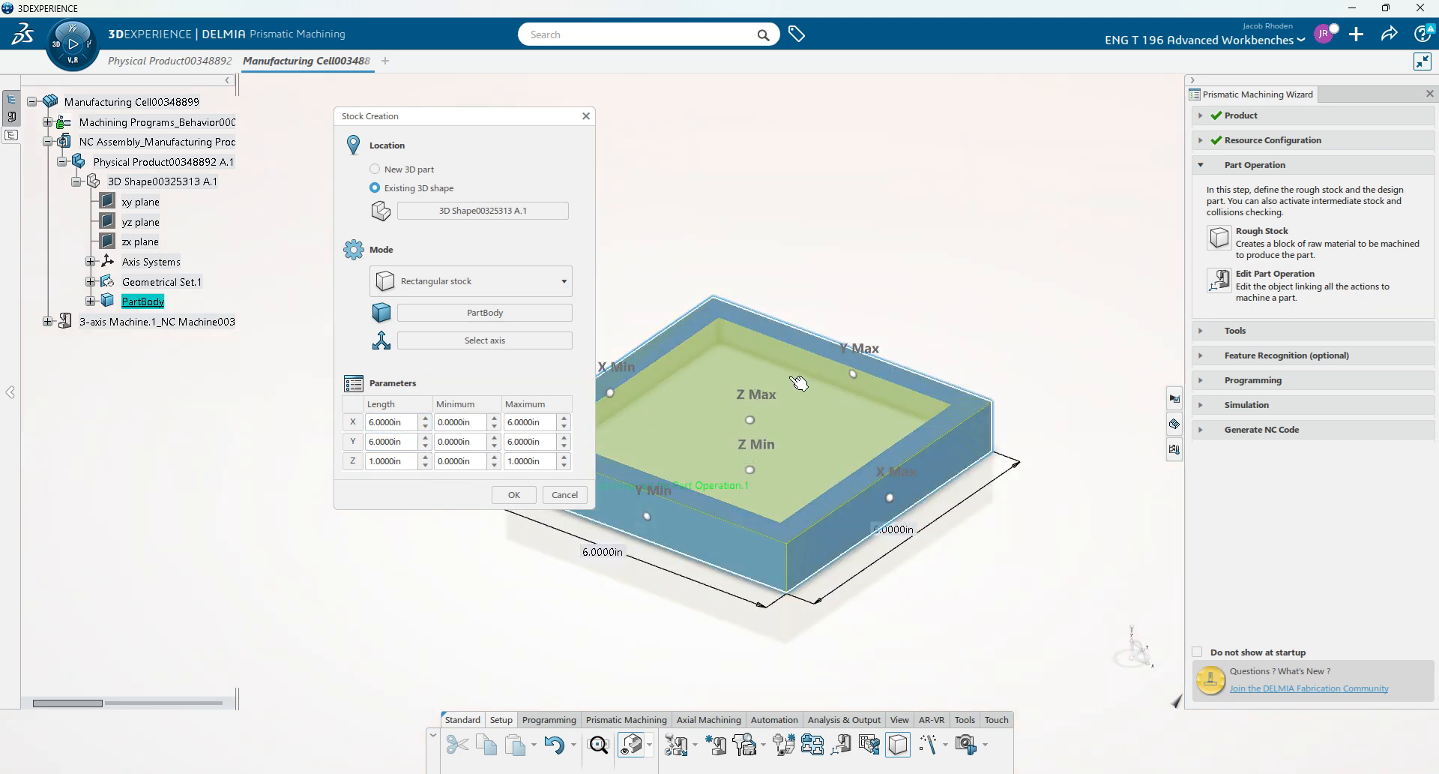
Step: Create the rough stock with the current dimensions and hide it in the model
left_click(515, 496)
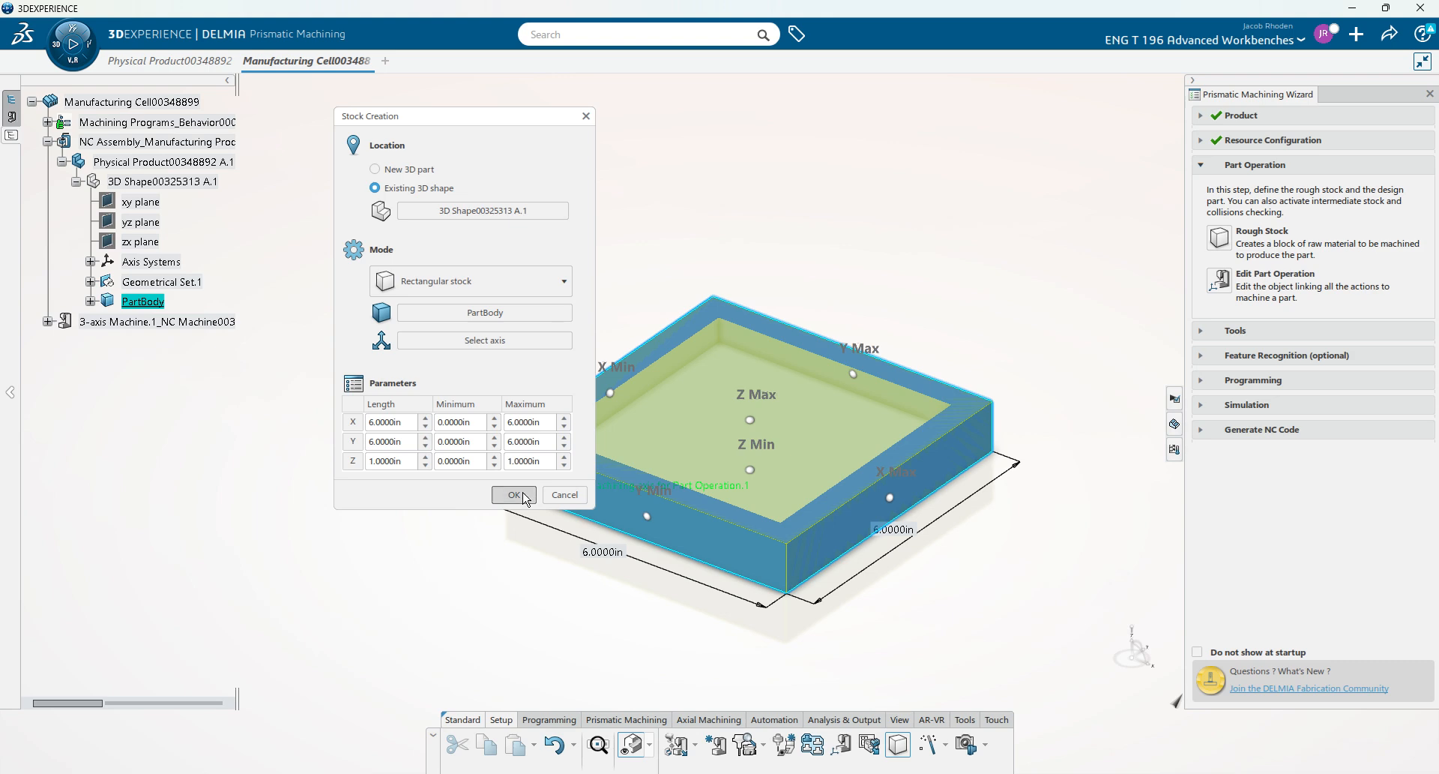
right_click(147, 322)
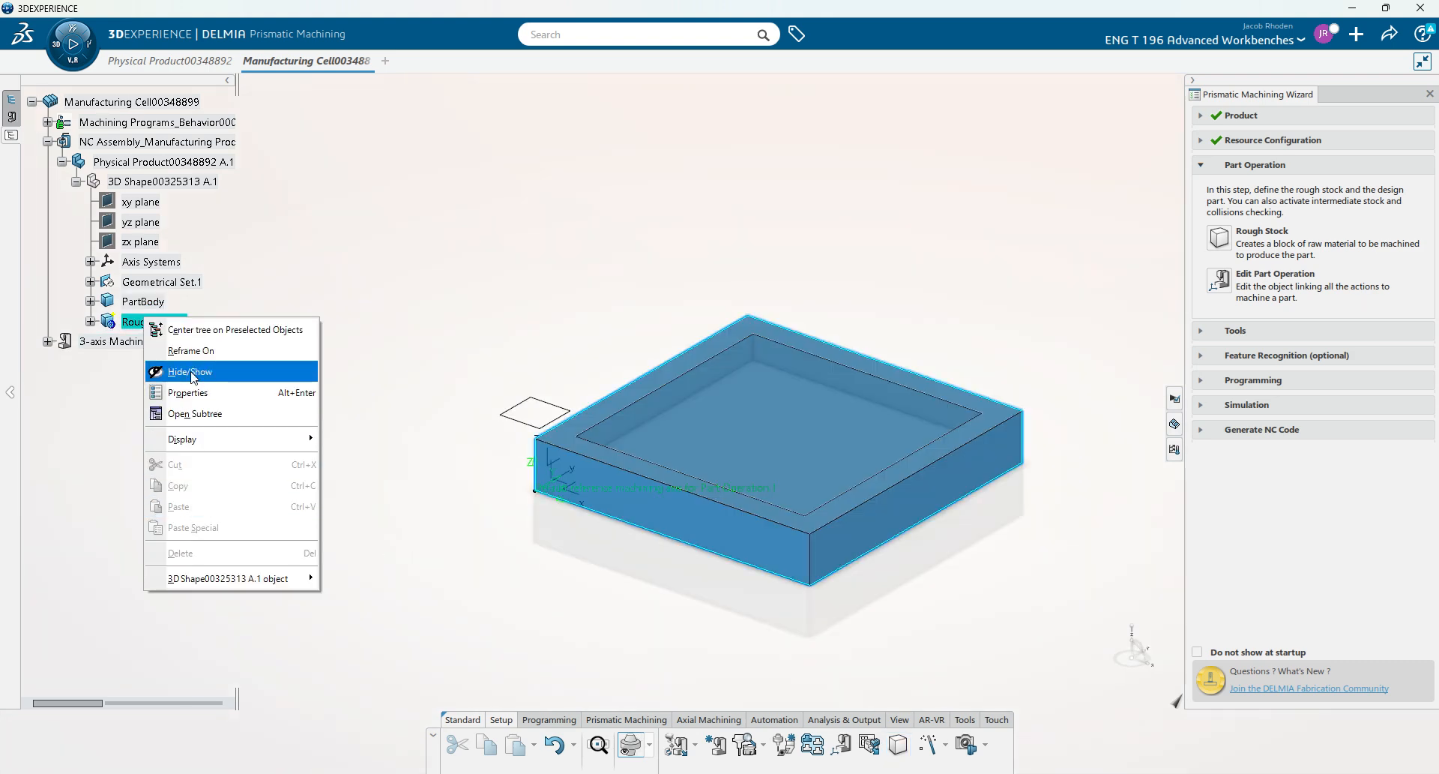
left_click(189, 371)
Step: Edit the part operation, assigning the pocketed body as design part, Rough stock.1 as rough stock and the plane above the part as safety plane
left_click(1219, 280)
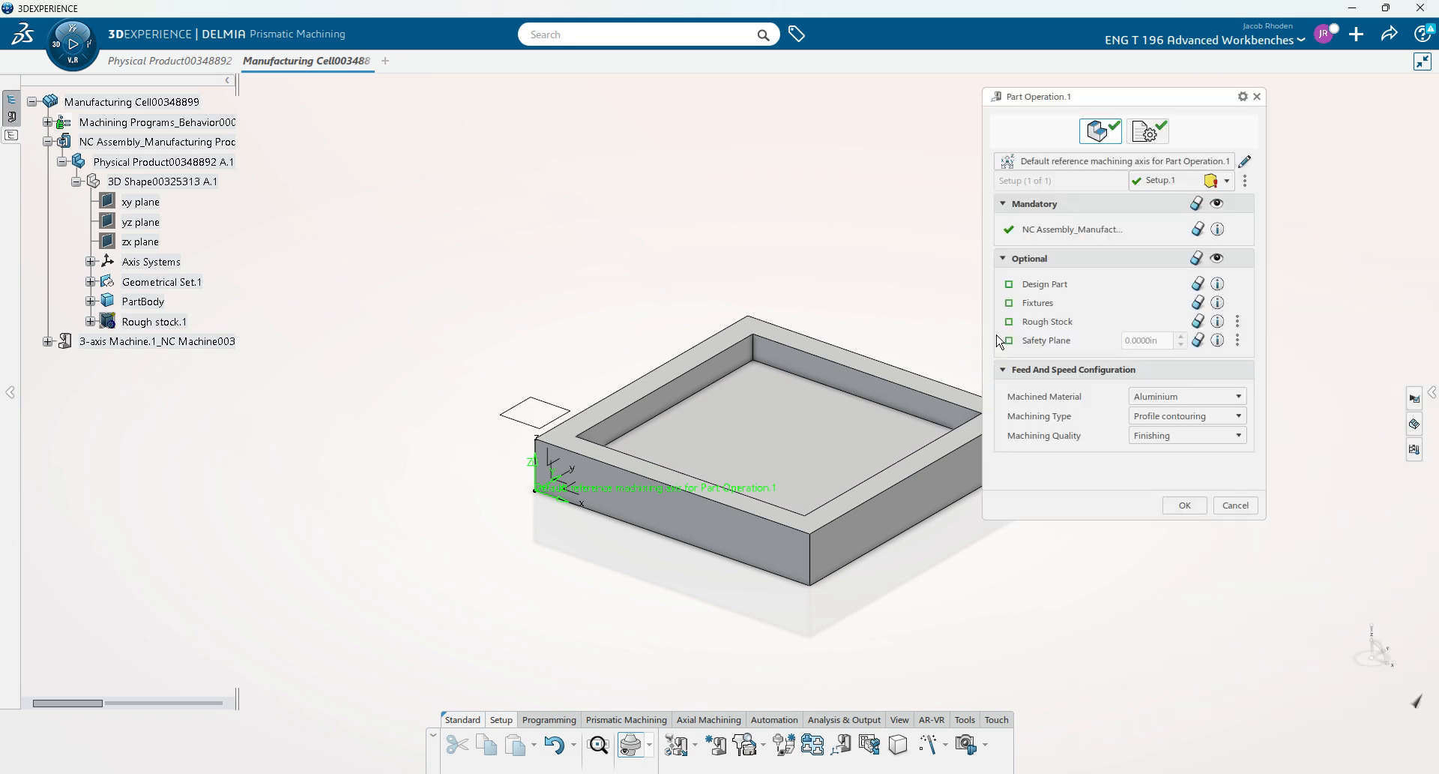
left_click(1043, 284)
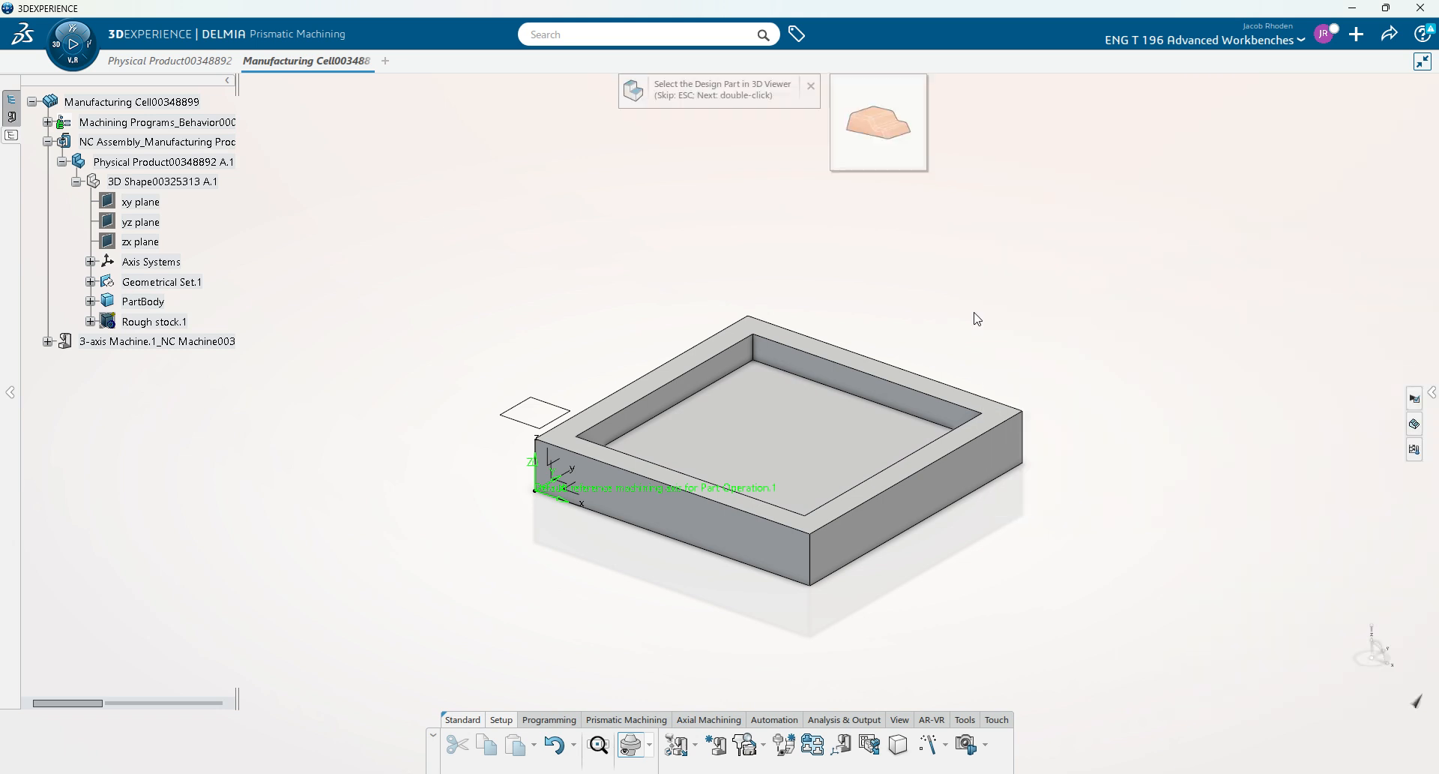
left_click(880, 395)
left_click(1049, 322)
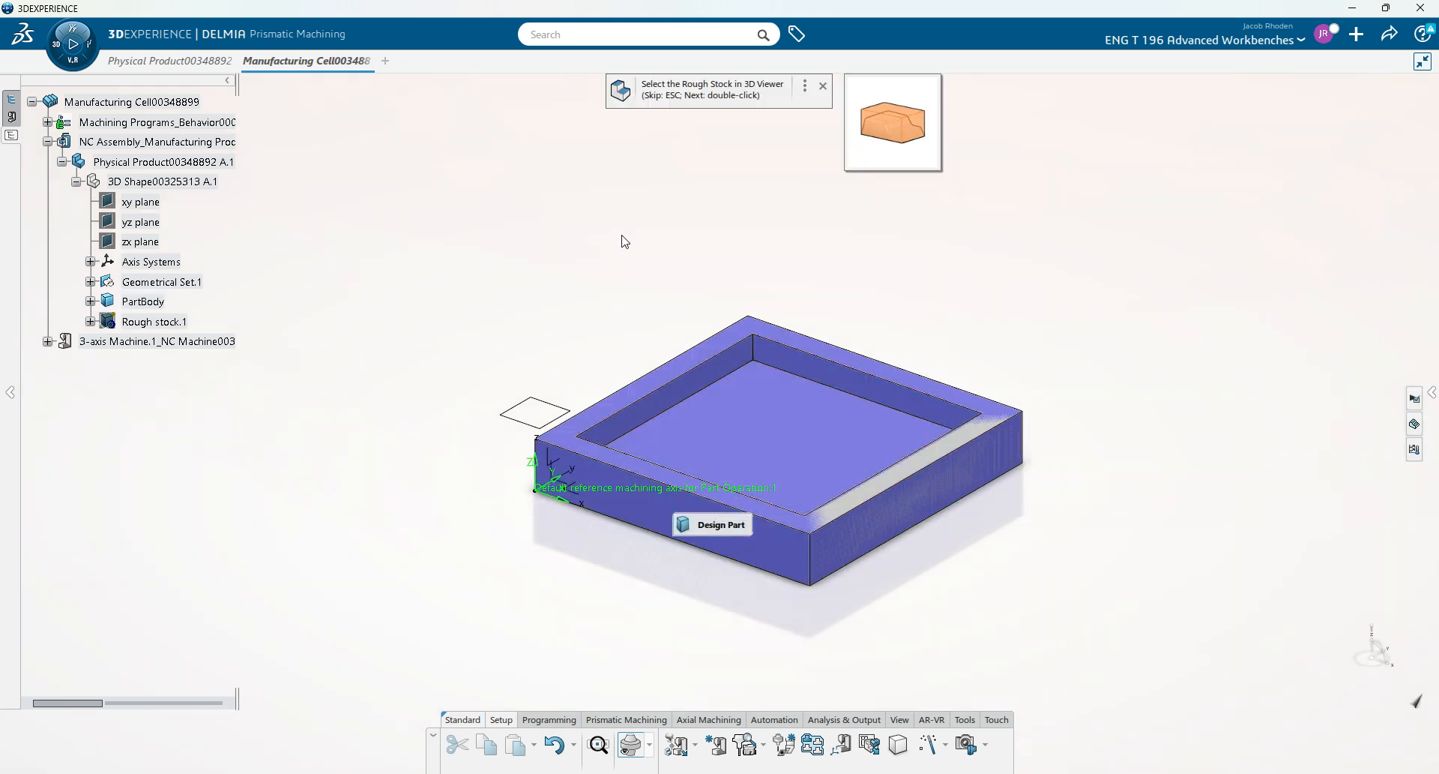
left_click(169, 321)
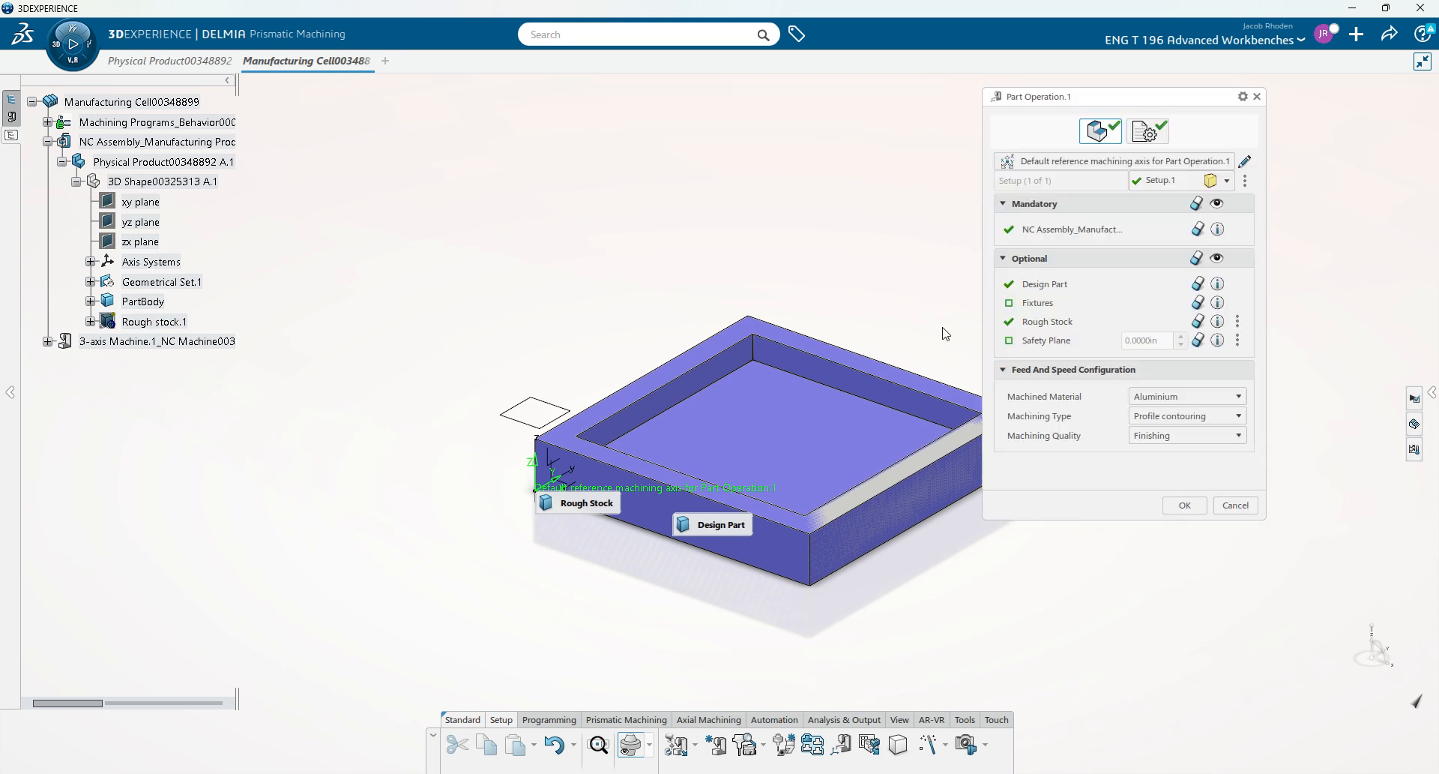
left_click(1049, 341)
left_click(559, 407)
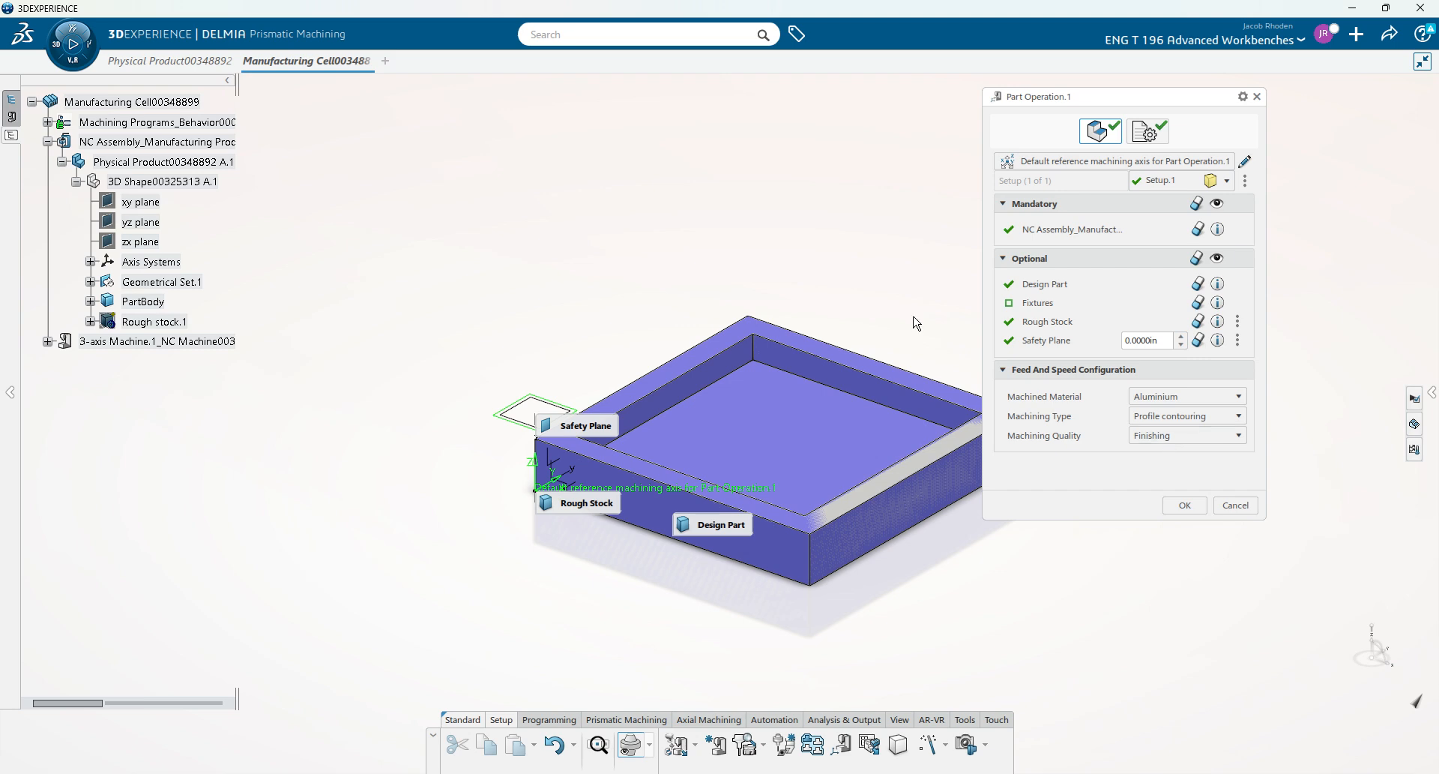
Step: Choose Profile contouring as machining type and Finishing as machining quality for the part operation, and accept the setup
middle_click_drag(883, 300, 949, 442)
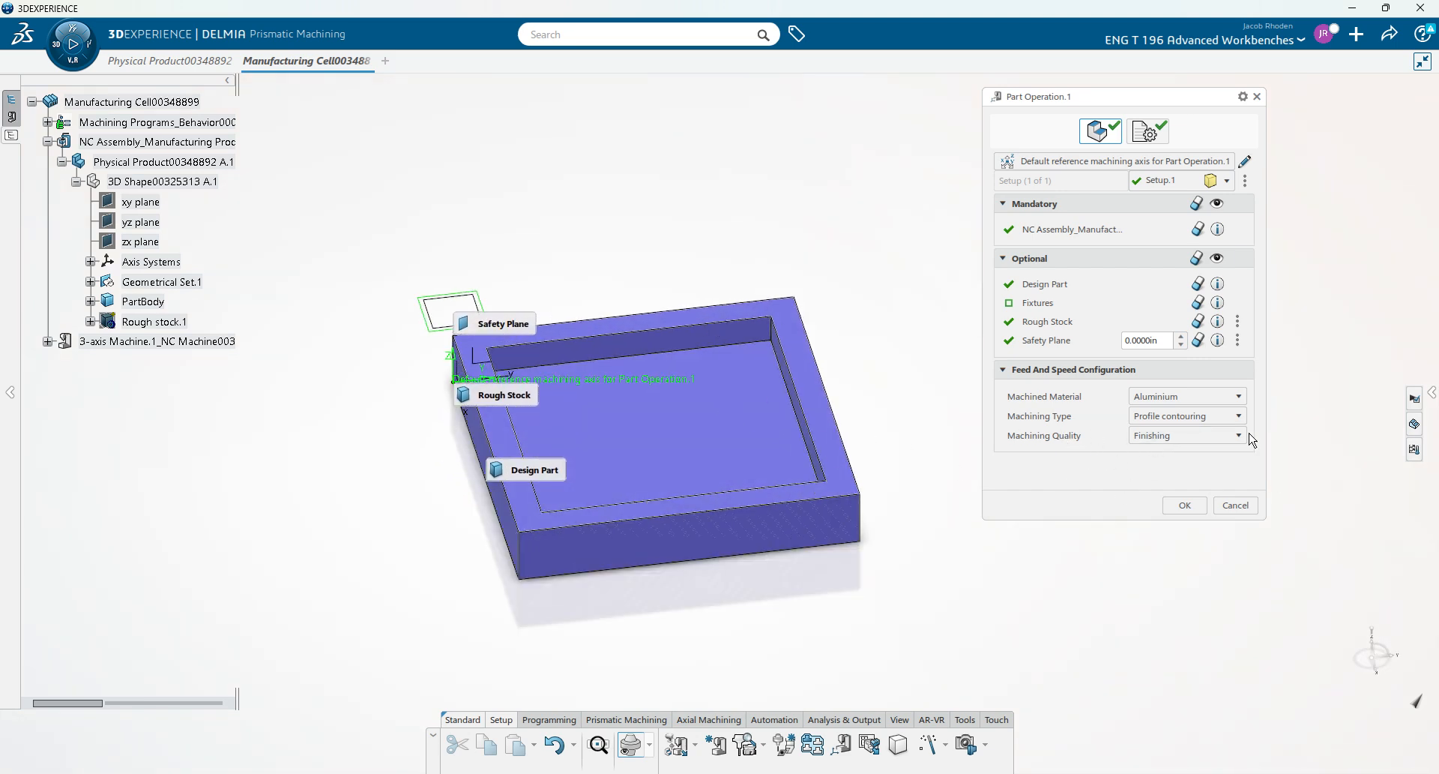
left_click(1233, 416)
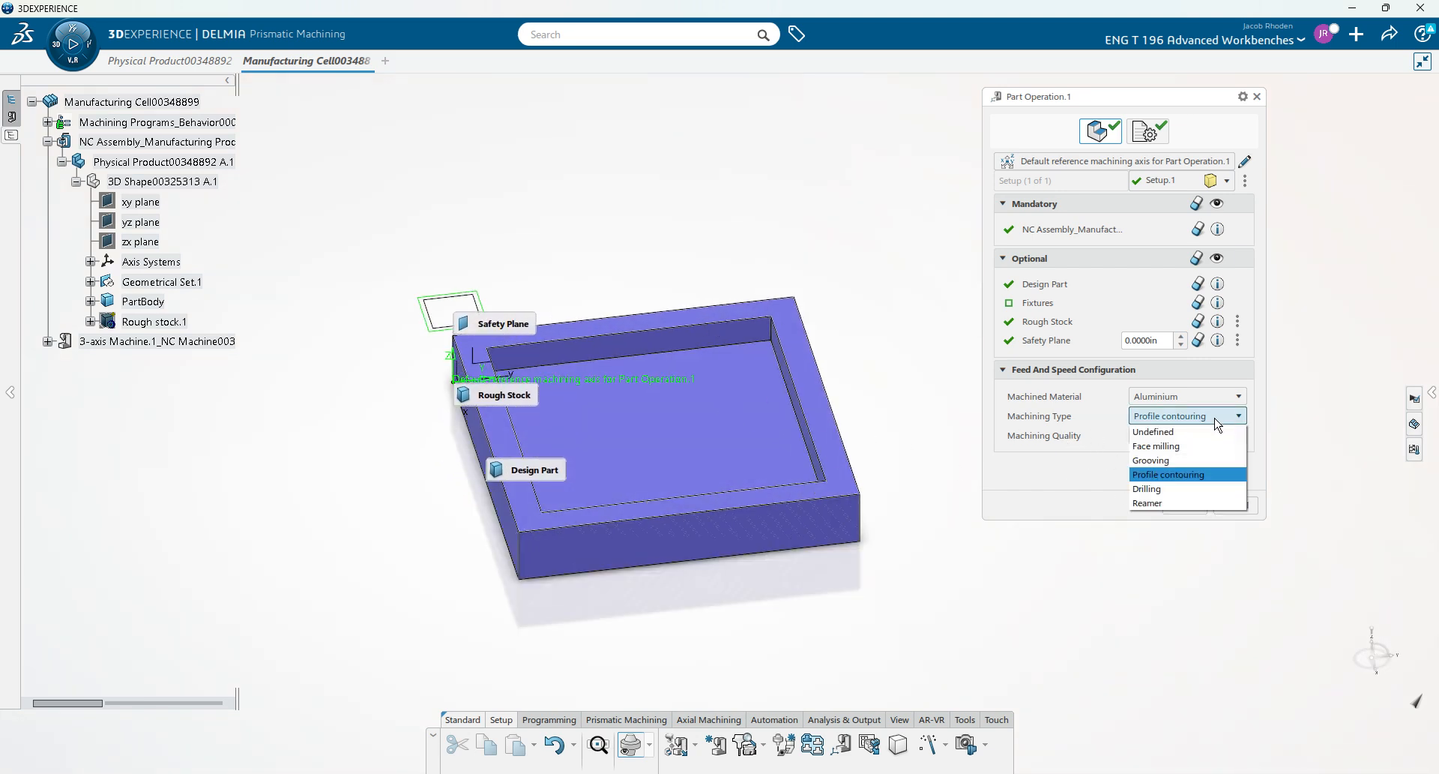
left_click(1172, 474)
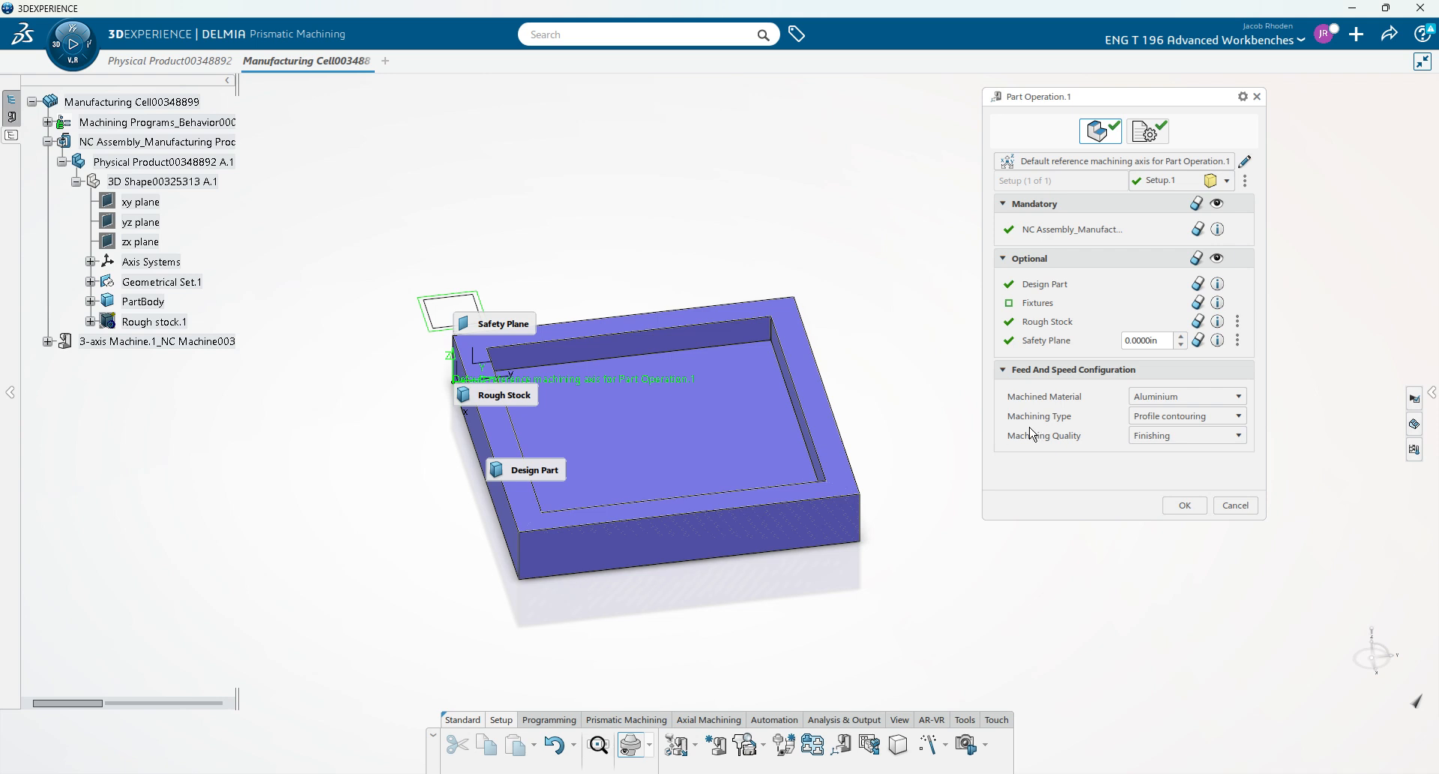
left_click(1177, 436)
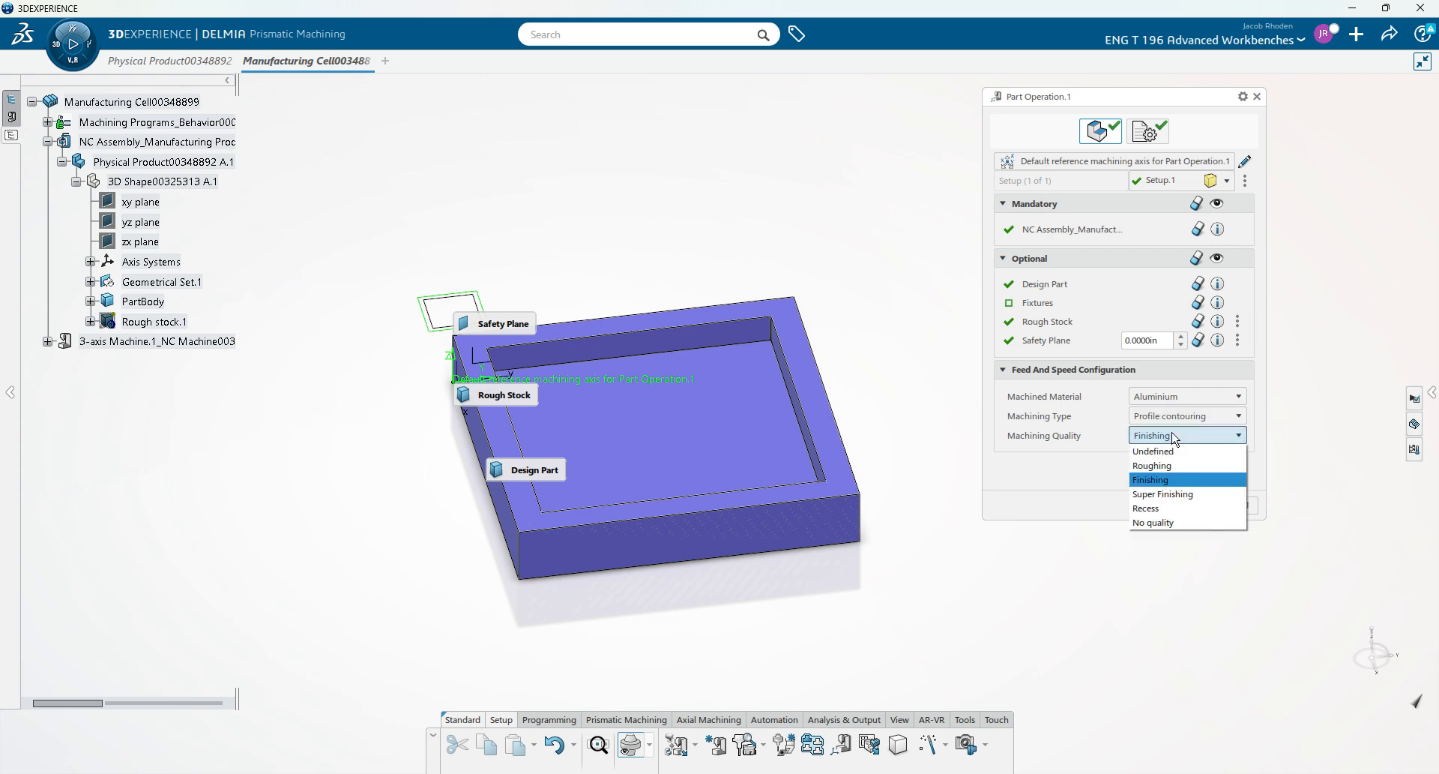
left_click(1157, 483)
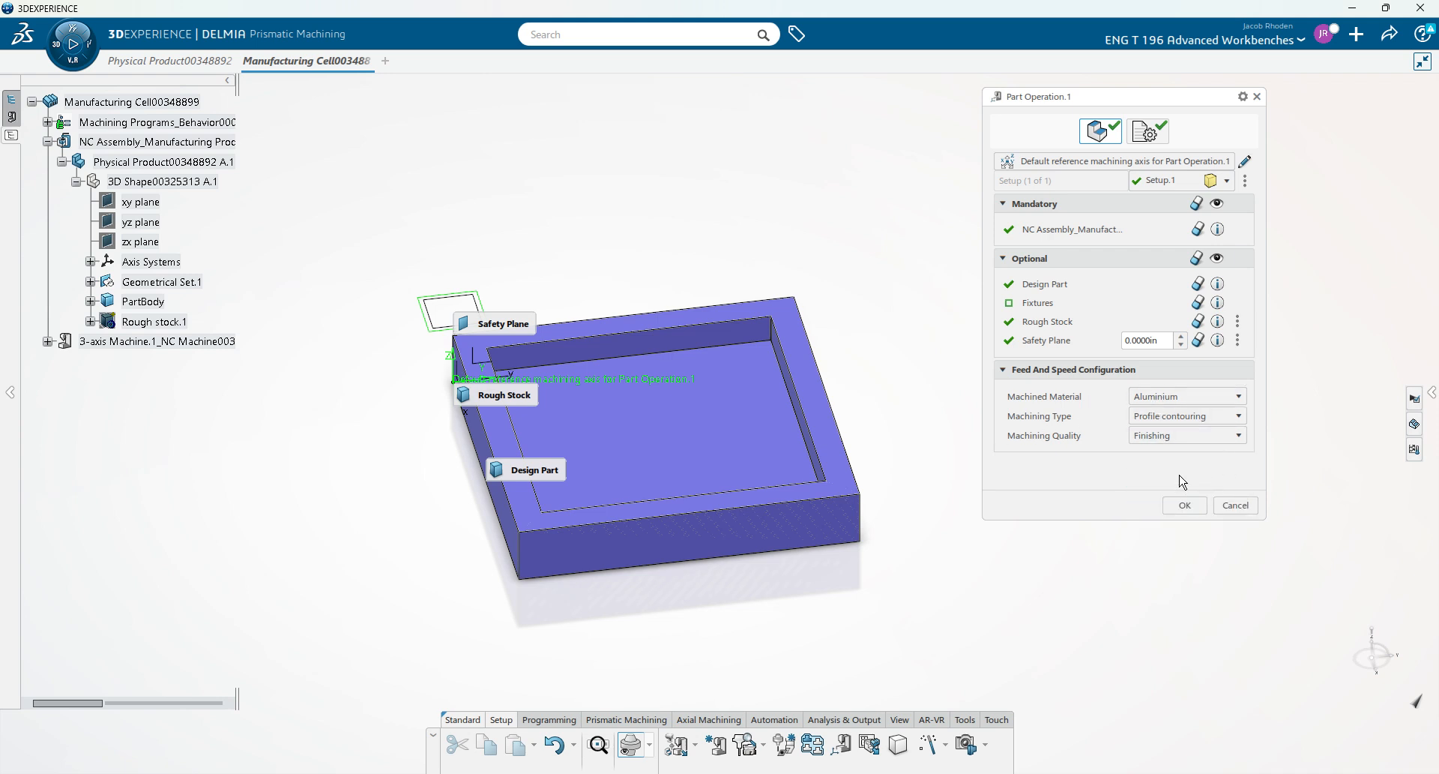
left_click(1185, 504)
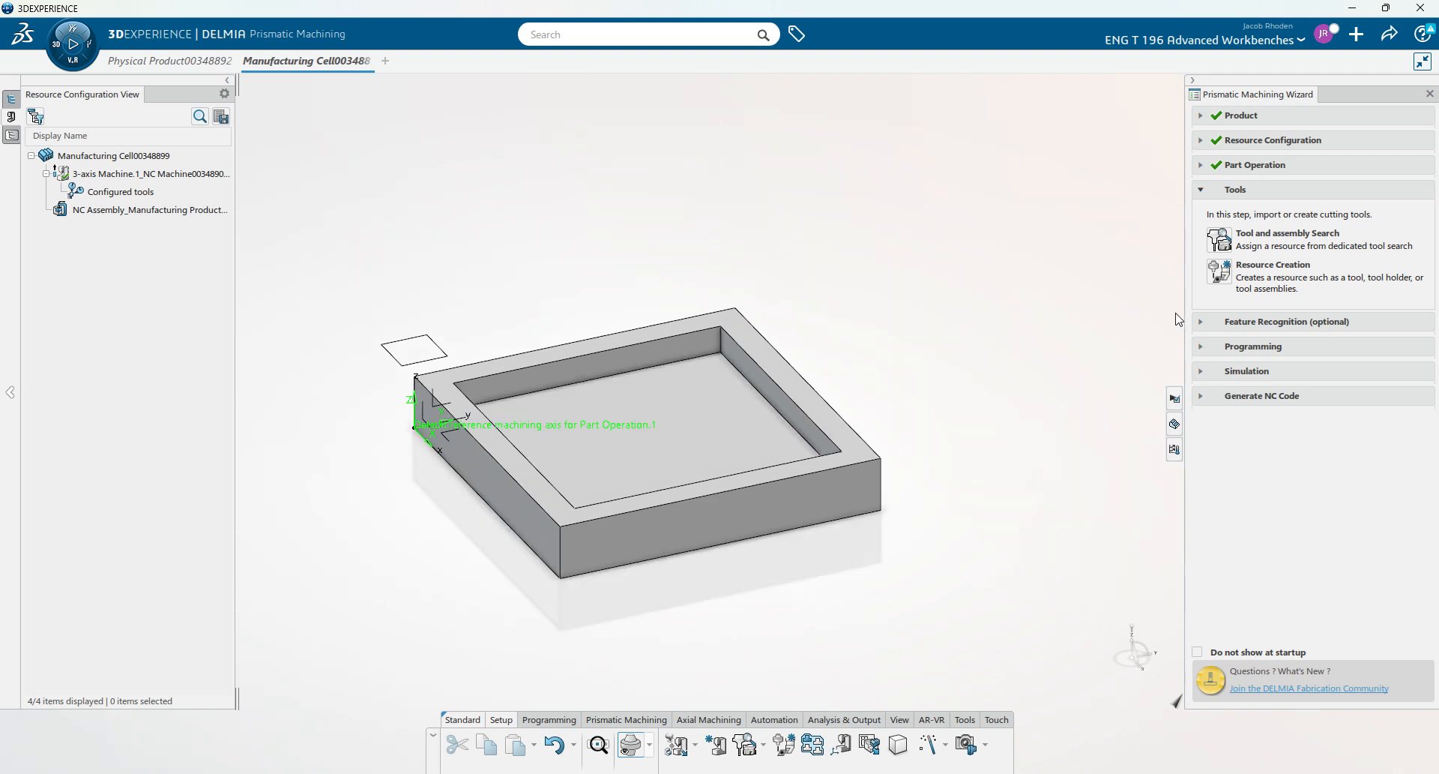
Step: Create an end mill tool resource from the milling items with its default dimensions
left_click(1218, 271)
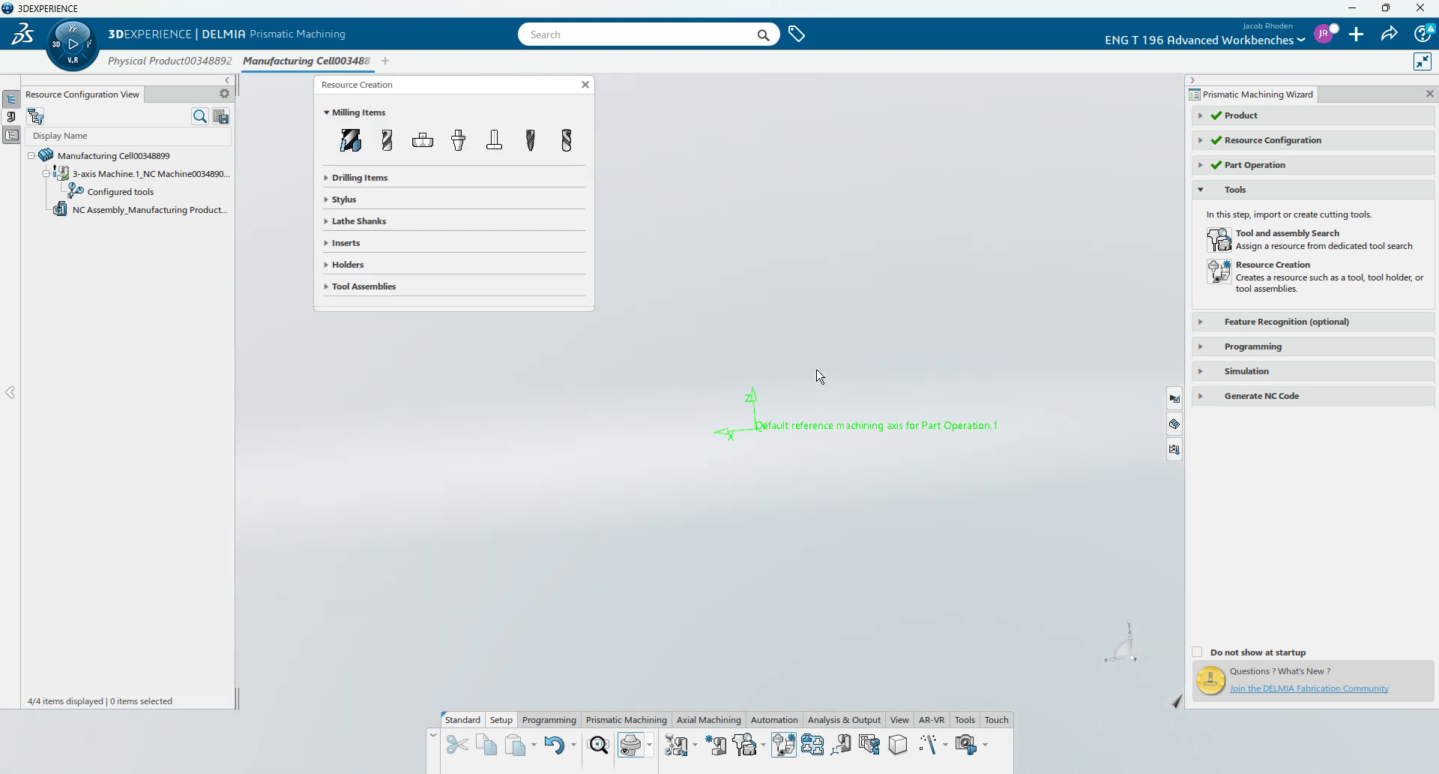
left_click(371, 131)
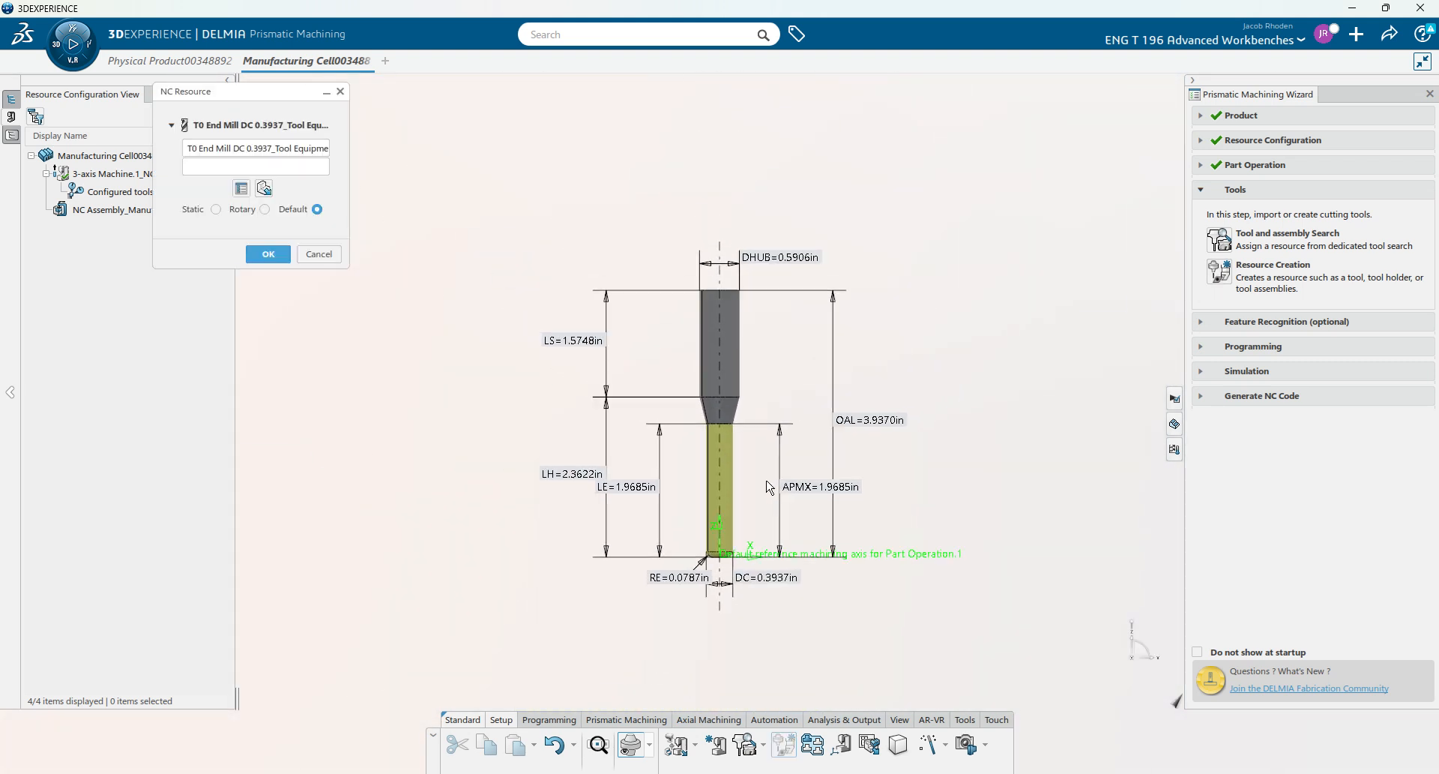
mouse_move(770, 487)
middle_mouse_down()
mouse_move(732, 421)
mouse_move(750, 416)
mouse_move(728, 409)
middle_mouse_up()
middle_click(691, 341)
middle_click(754, 435)
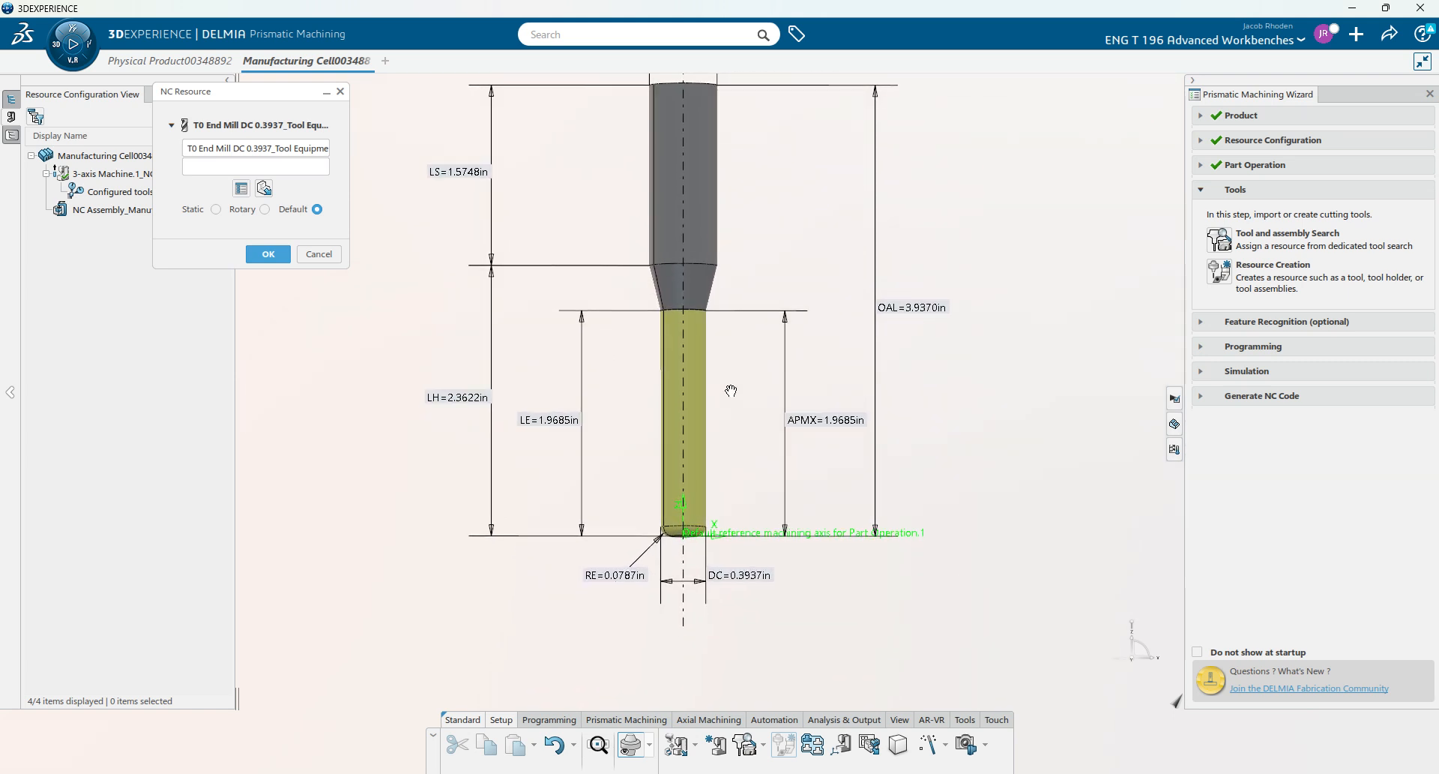
mouse_move(684, 545)
middle_mouse_down("ctrl")
mouse_move(672, 472)
mouse_move(829, 395)
mouse_move(779, 436)
middle_mouse_up("ctrl")
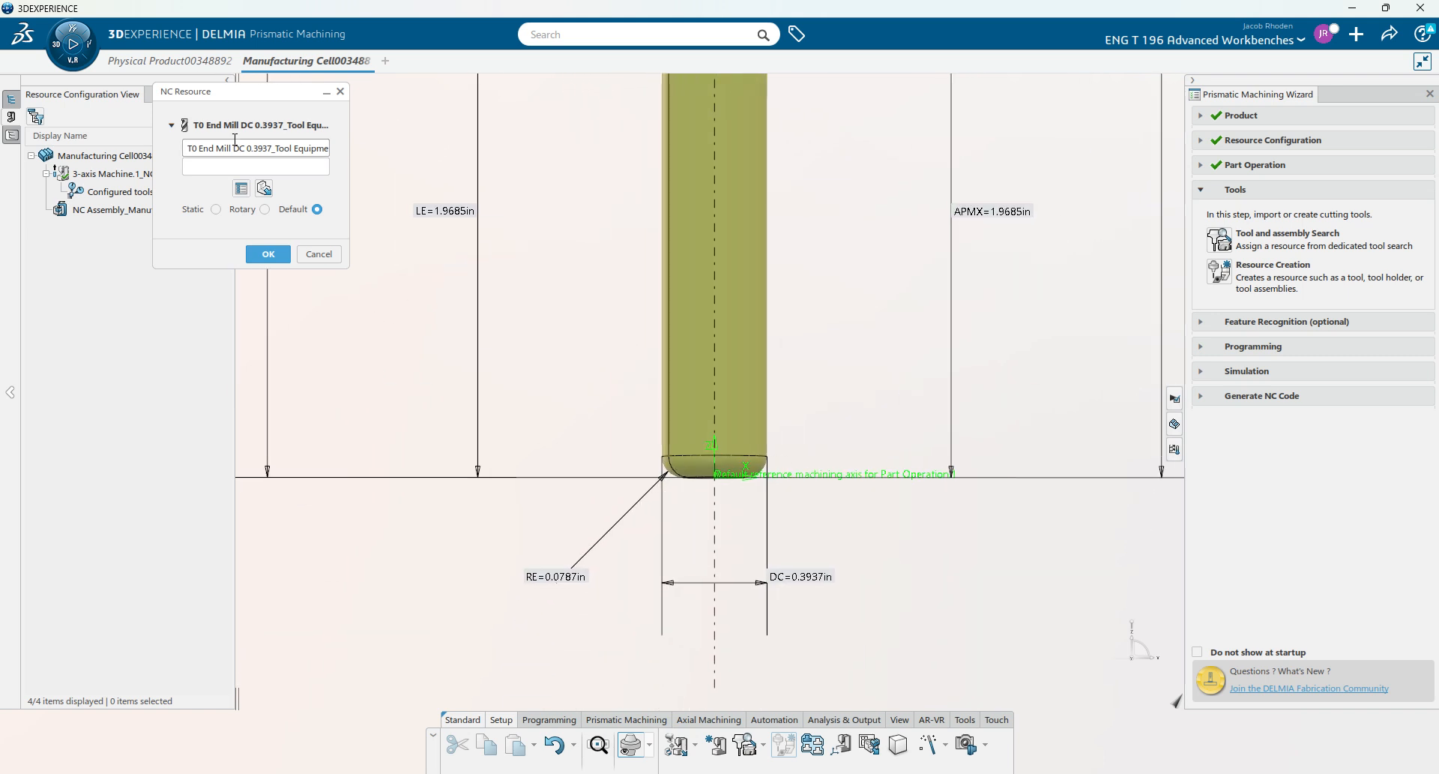
Step: Examine the pocket's inner corners and walls in the physical product
left_click(167, 66)
middle_click_drag(664, 426, 572, 424)
middle_click_drag(802, 389, 850, 449, "ctrl")
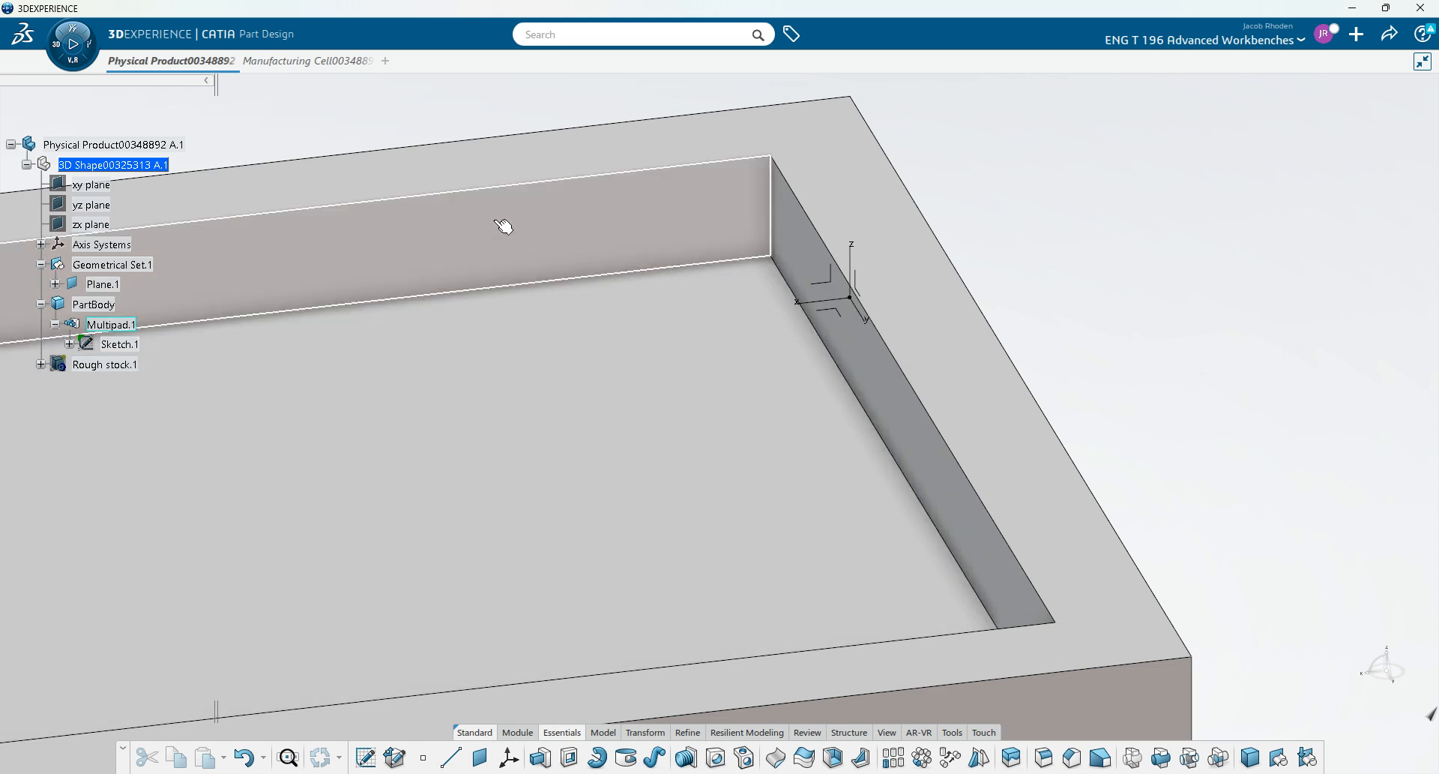
mouse_move(304, 69)
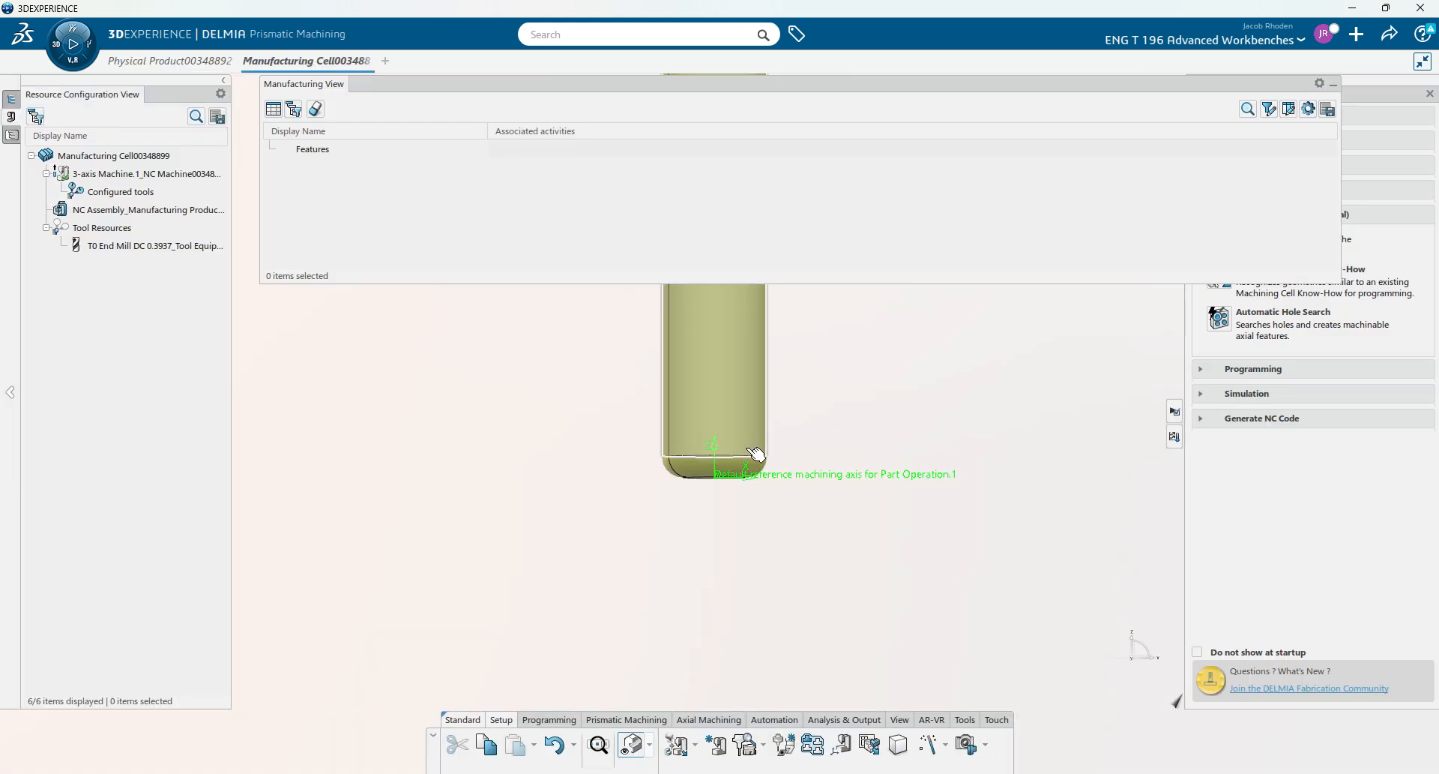
Step: Try to edit the end mill's cutting geometry directly from the model
left_click(1334, 85)
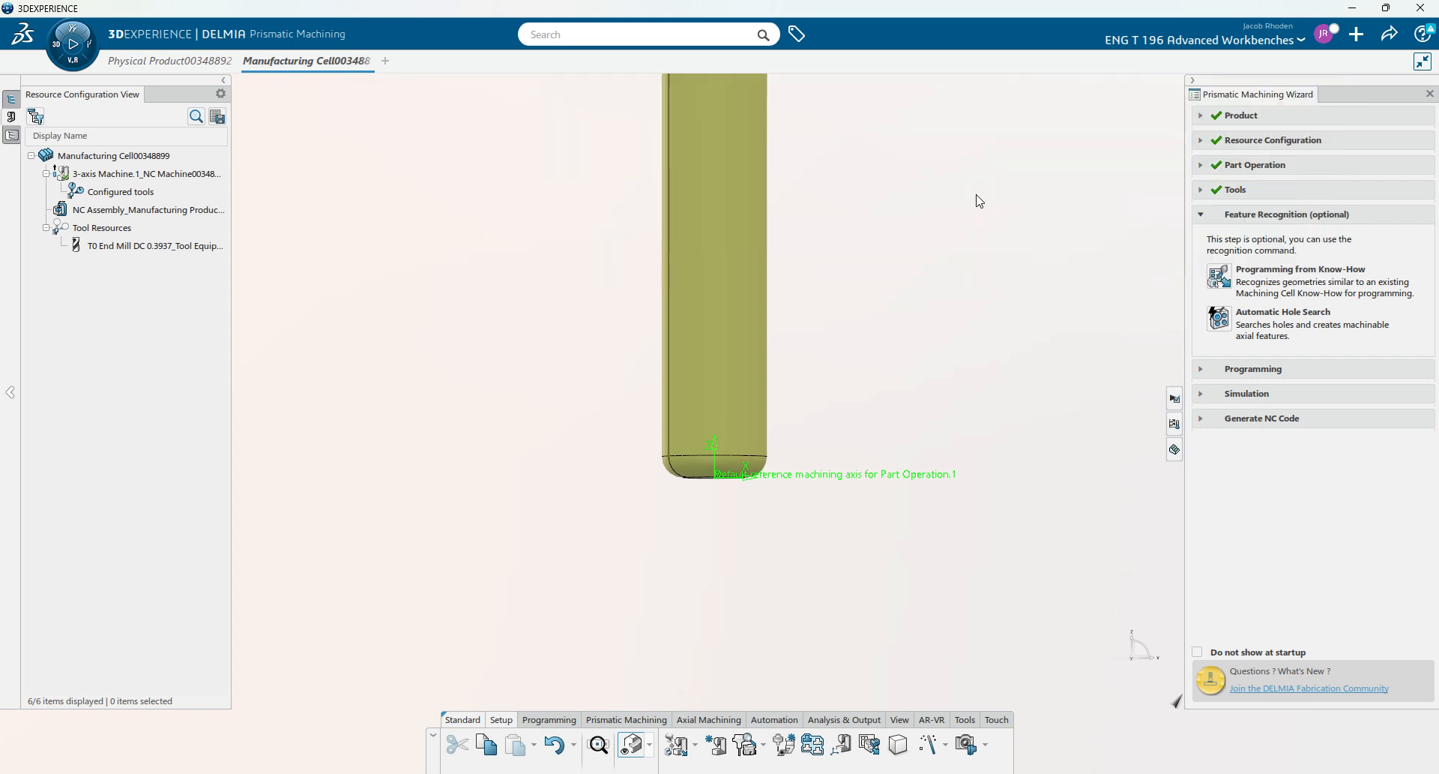
double_click(748, 402)
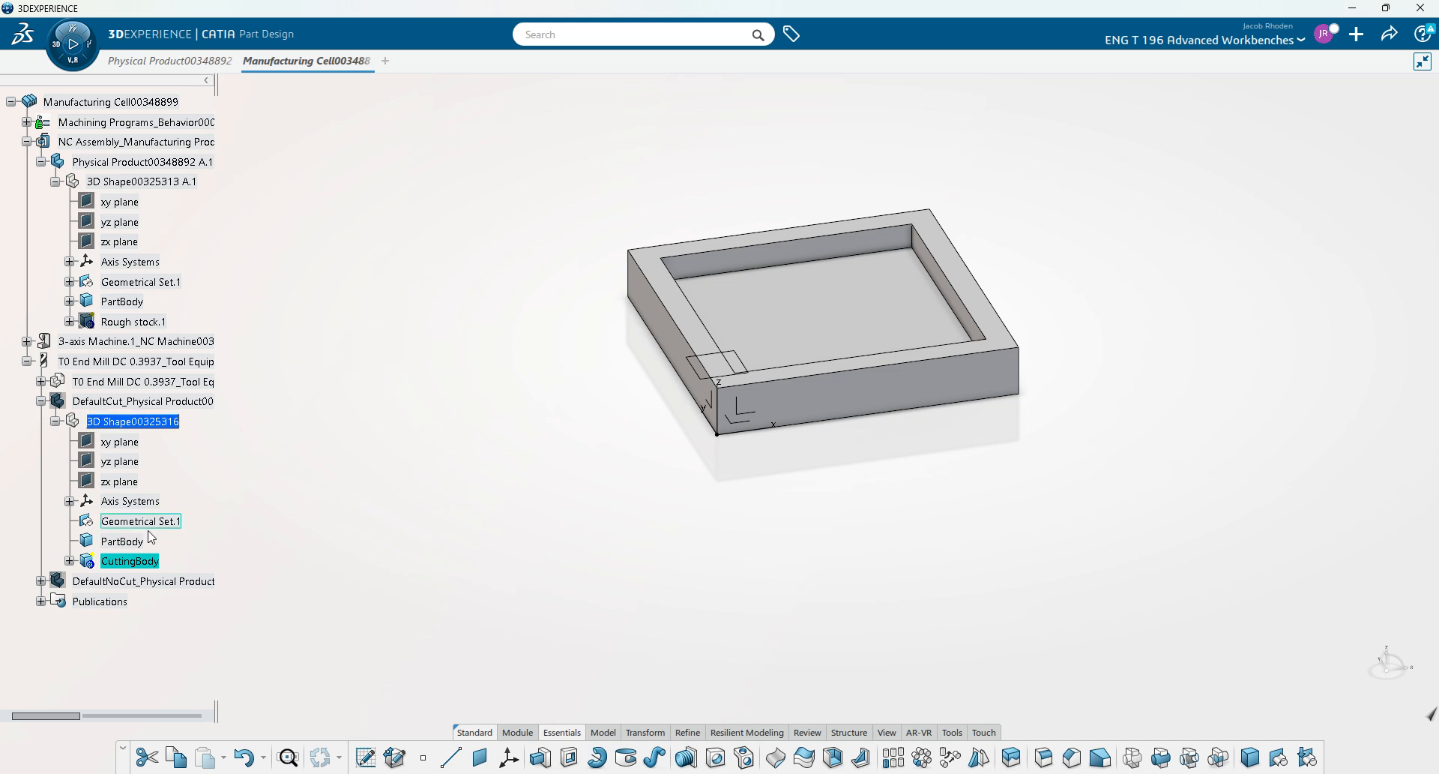
scroll(116, 591, "down", 1)
scroll(150, 518, "up", 2)
scroll(186, 472, "up", 3)
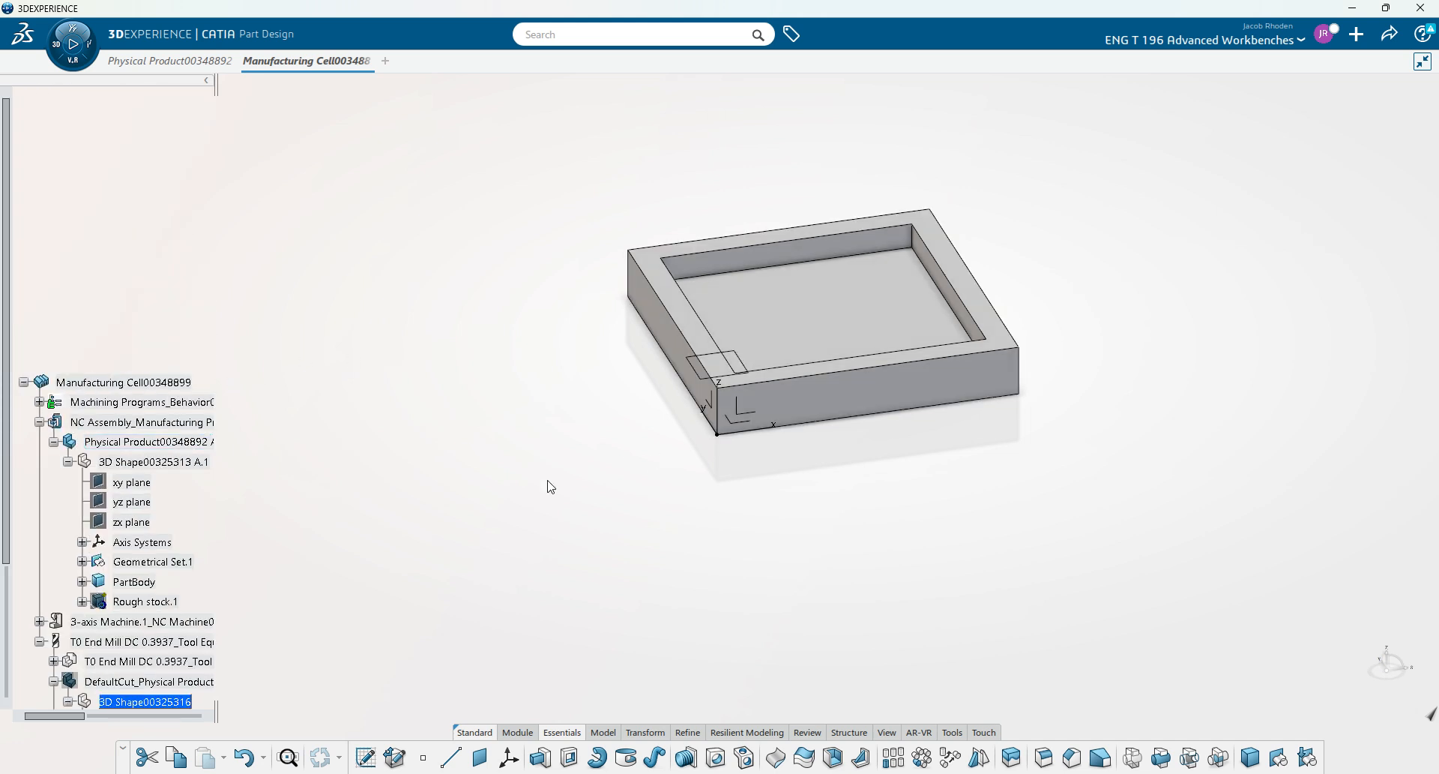
scroll(113, 390, "down", 3)
scroll(109, 388, "down", 1)
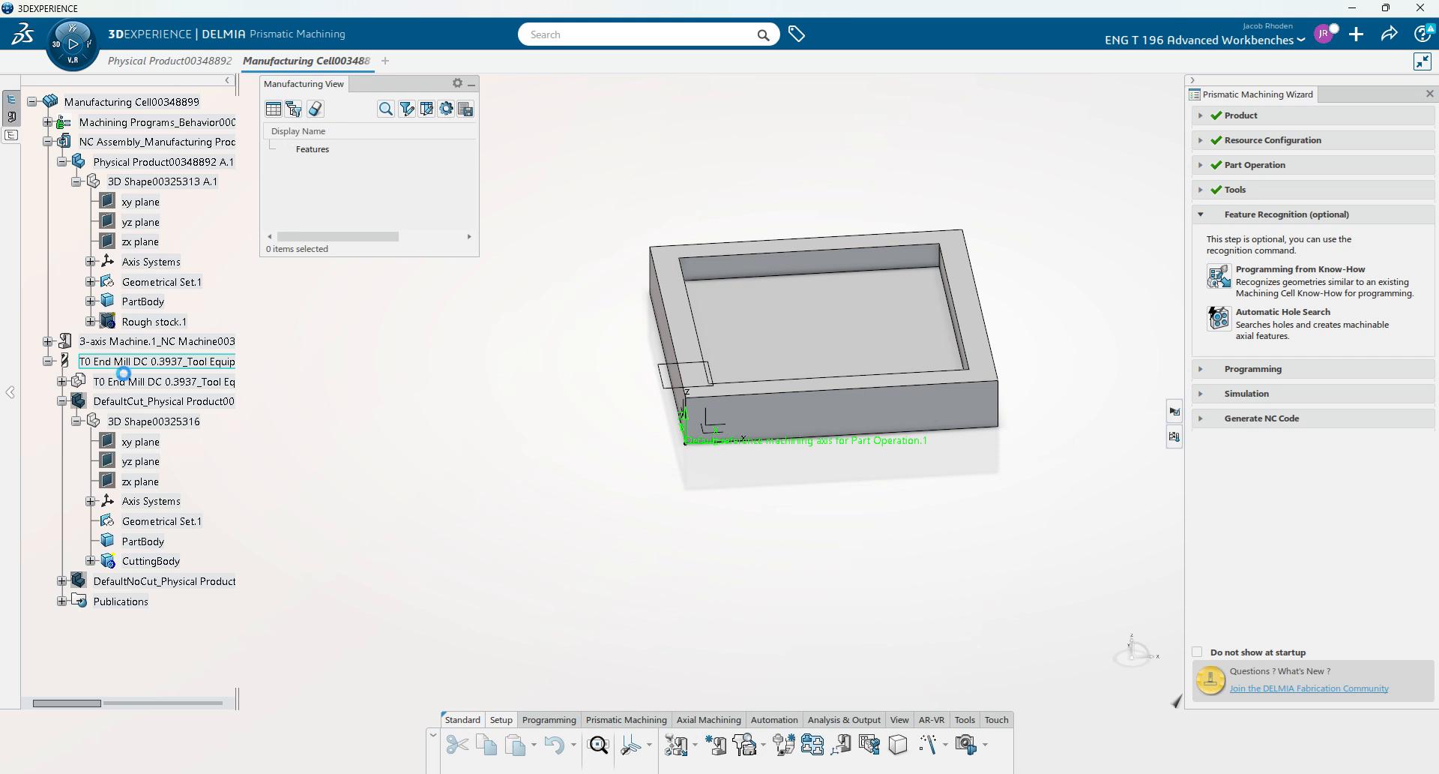
Step: Delete the T0 End Mill DC 0.3937 tool from the manufacturing cell
right_click(124, 370)
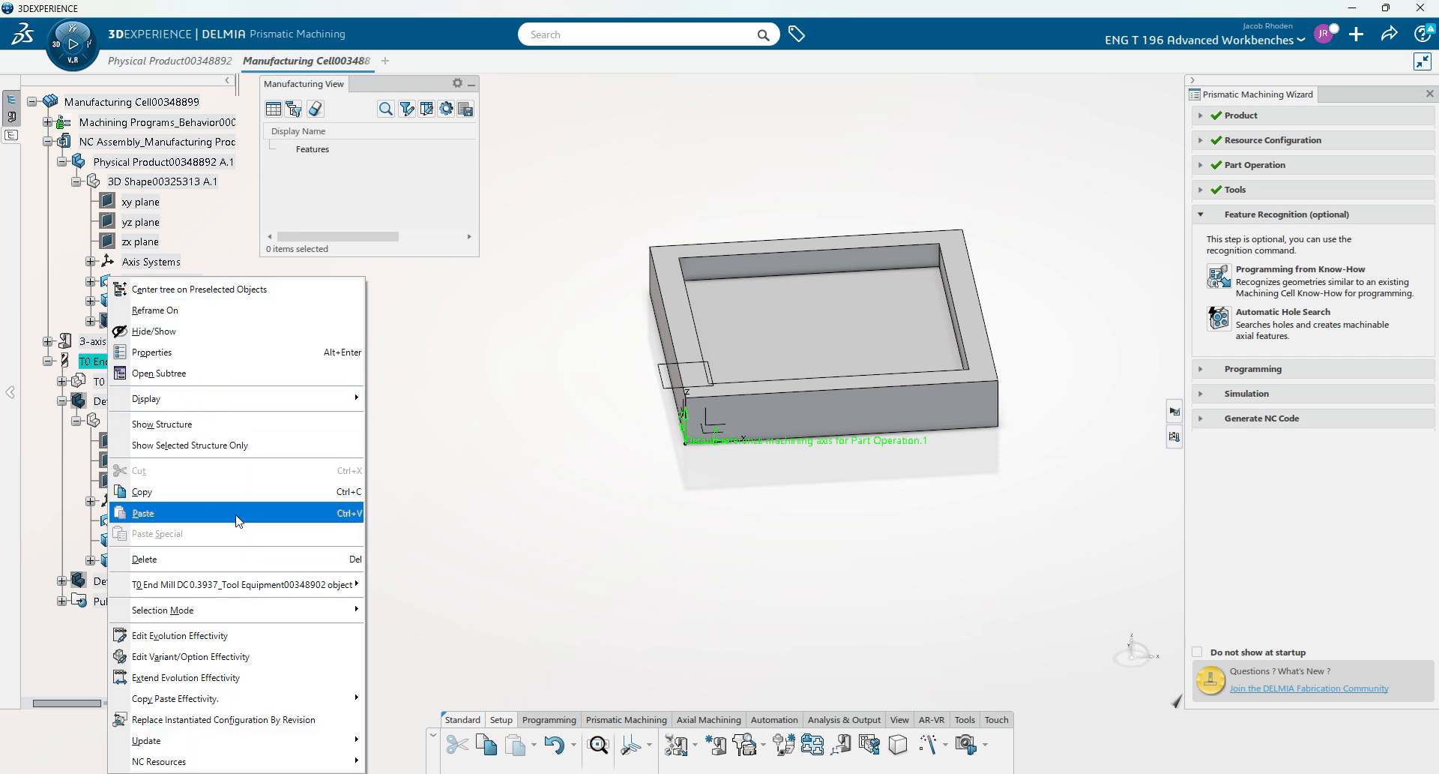
left_click(459, 547)
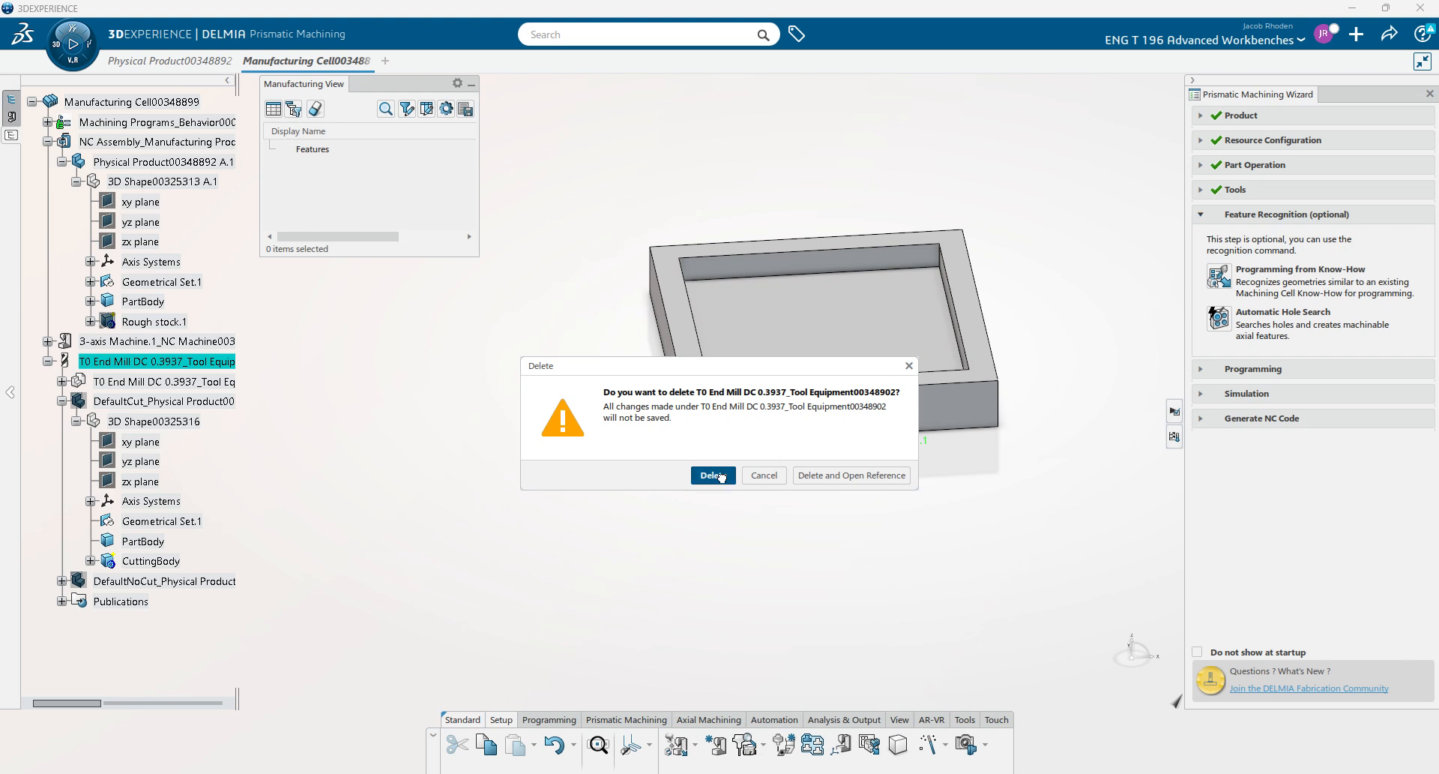
left_click(712, 476)
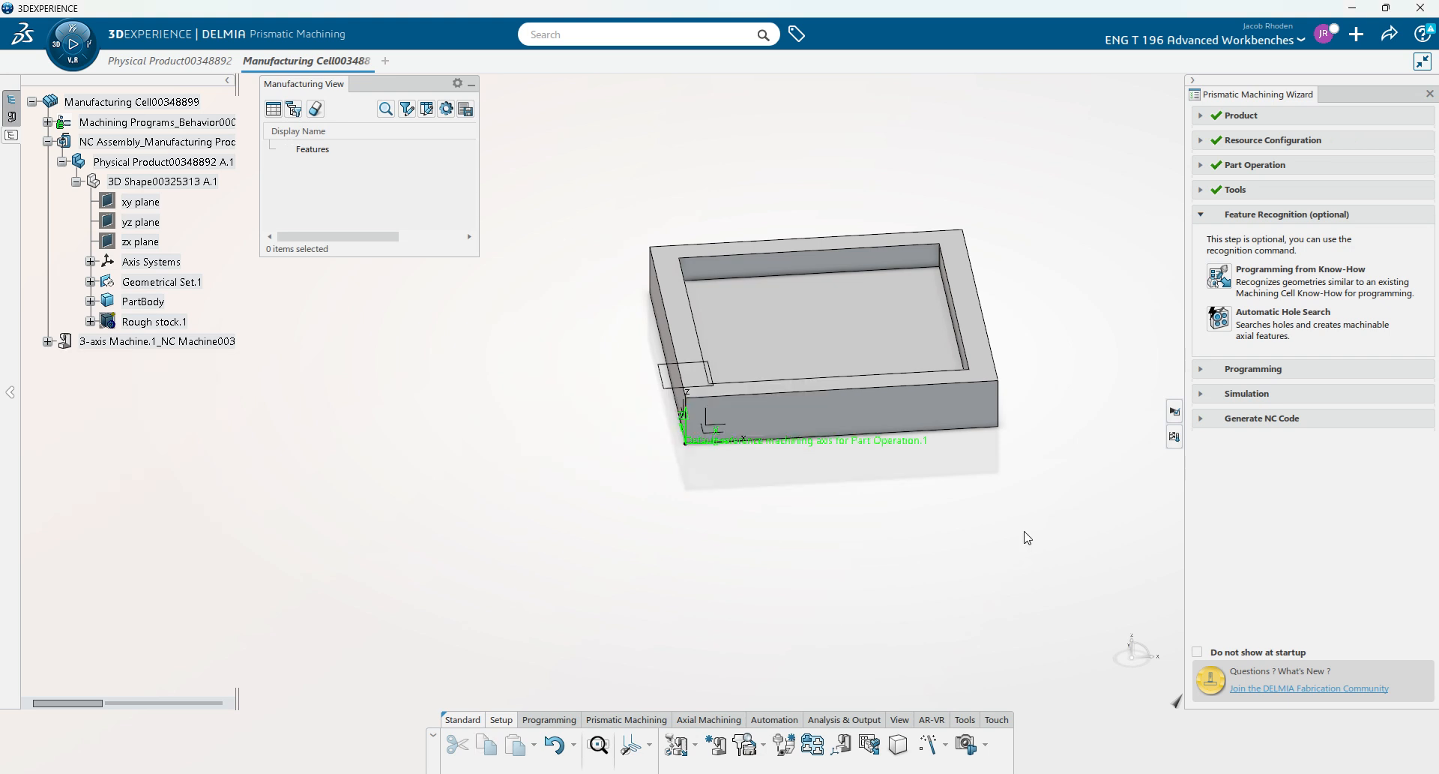
Step: Start a new end mill tool resource from the milling items in the wizard's tools stage
left_click(1236, 190)
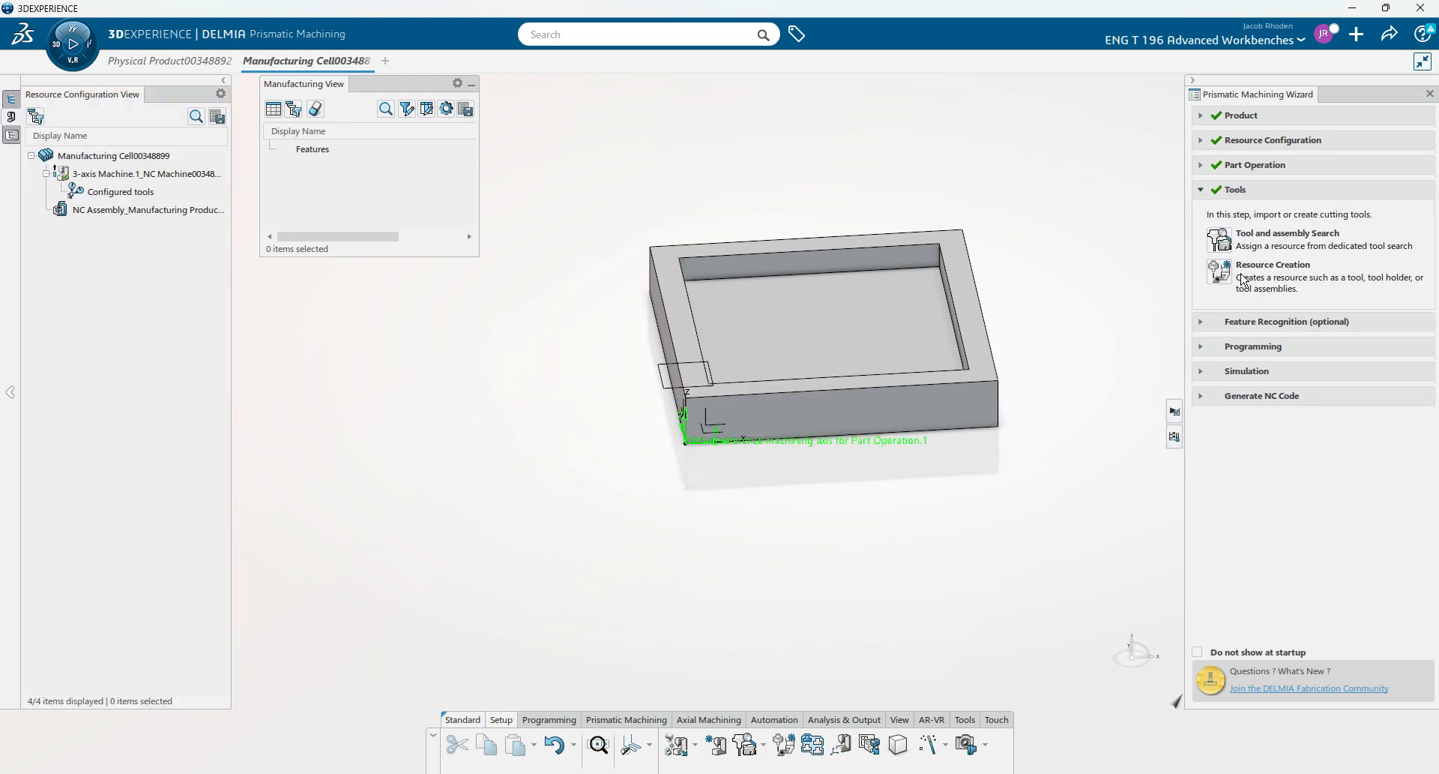
left_click(1230, 266)
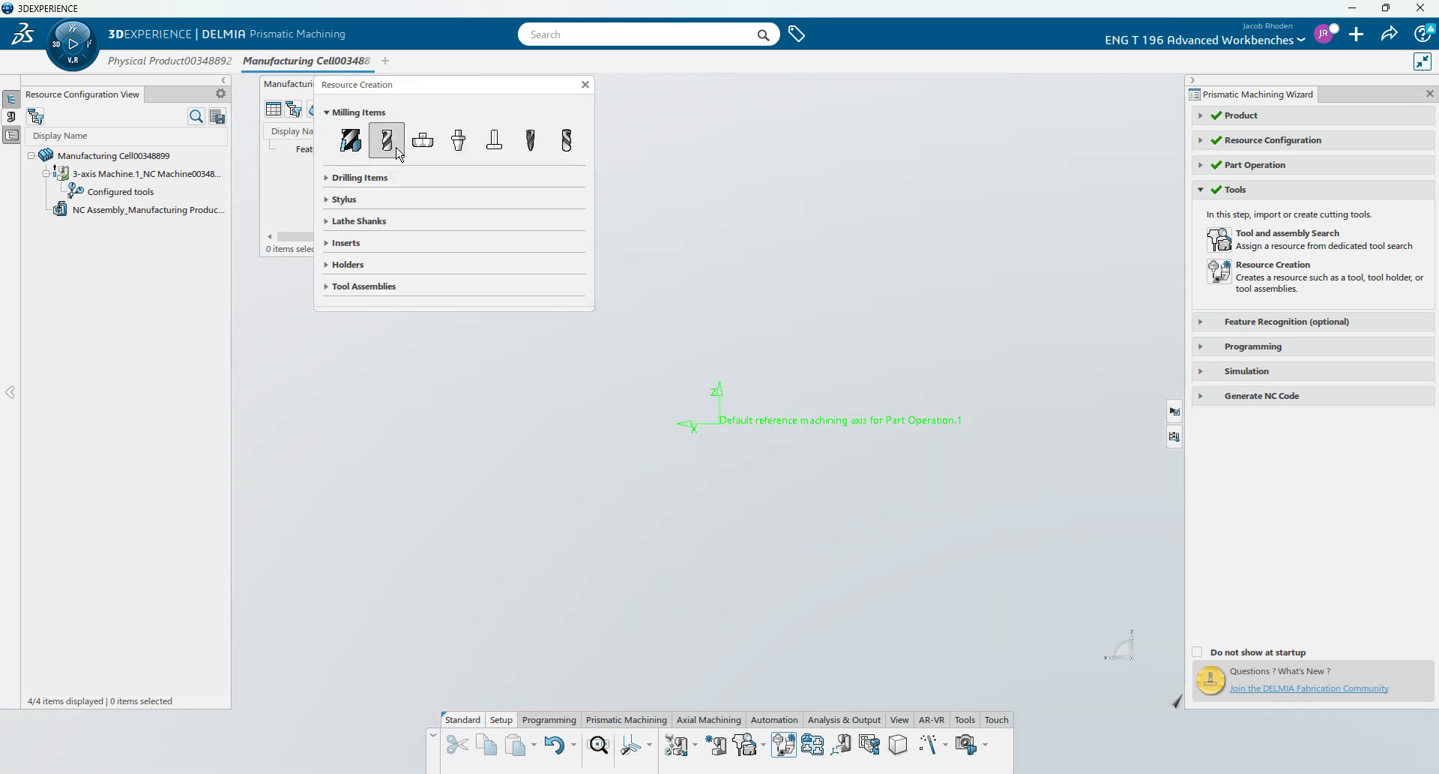
left_click(397, 150)
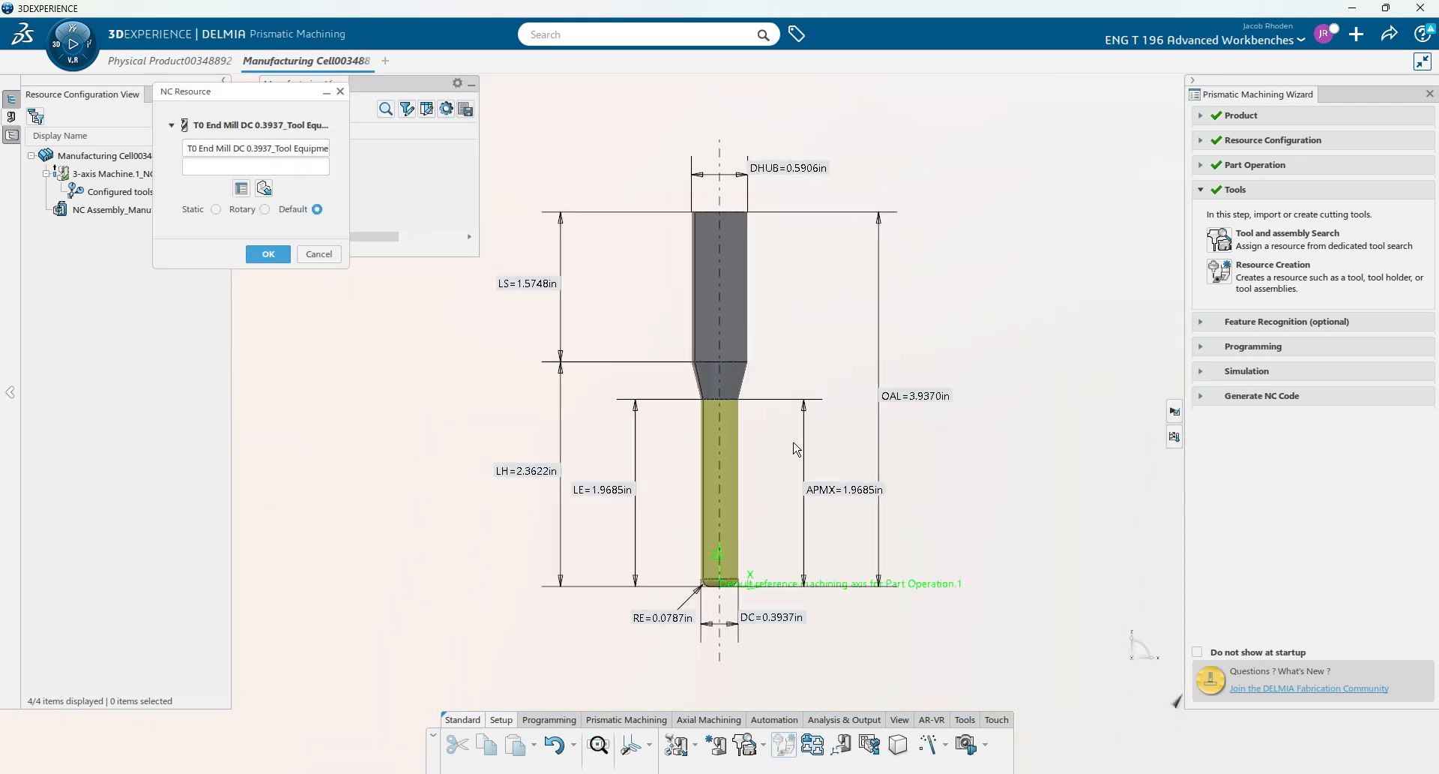
Step: Set the end mill's corner radius (RE) to 0 in
scroll(733, 572, "up", 5)
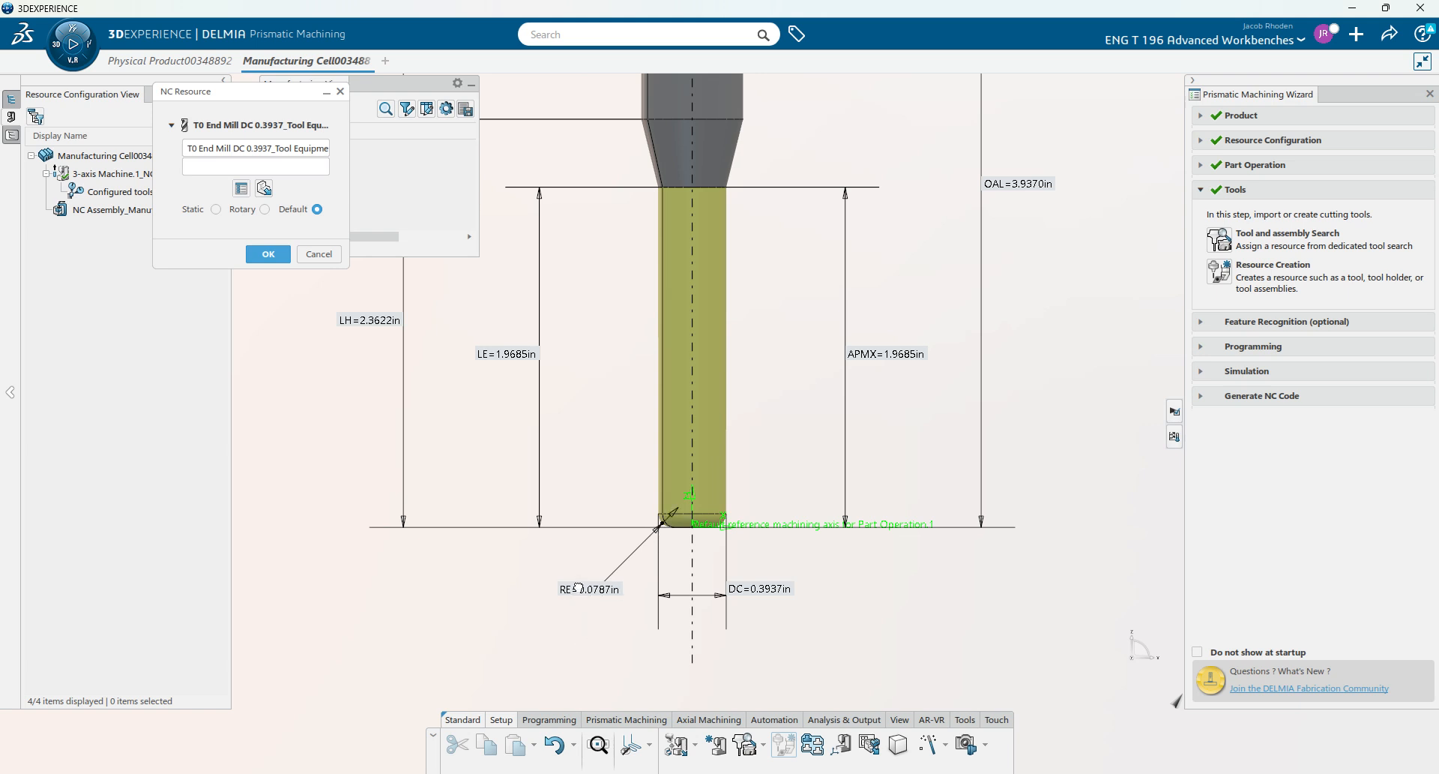
double_click(578, 587)
type("0")
key("Return")
scroll(668, 567, "up", 5)
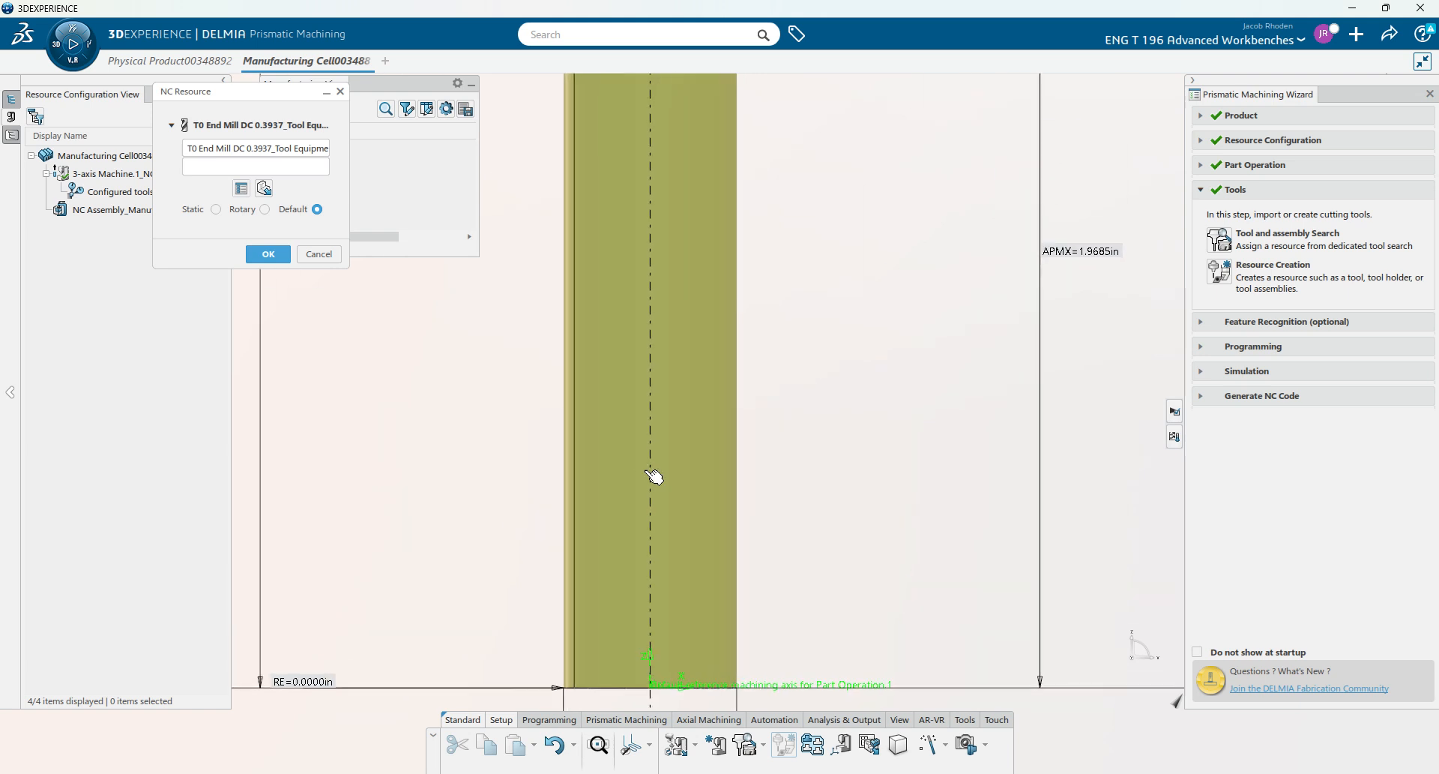
middle_click_drag(716, 516, 783, 508)
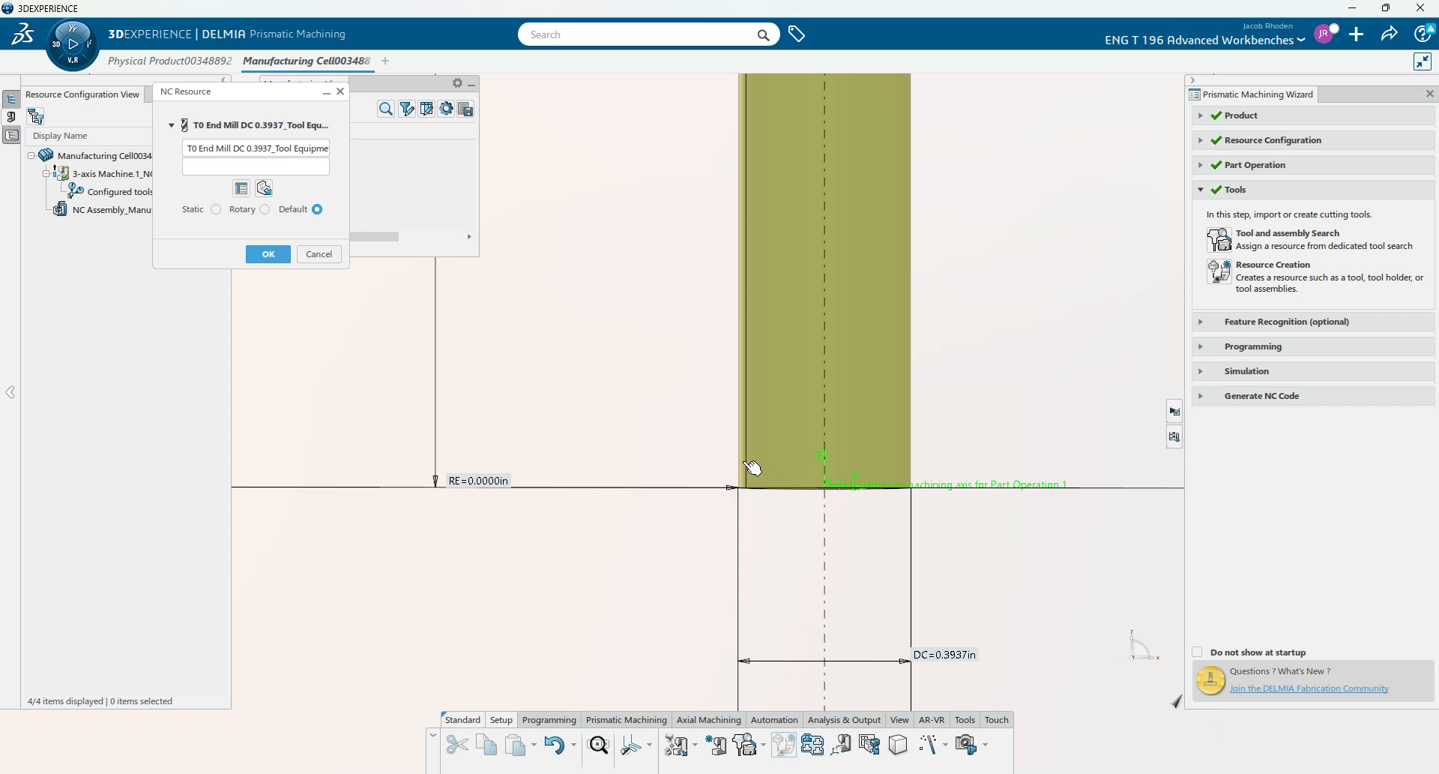
middle_click_drag(732, 556, 751, 514)
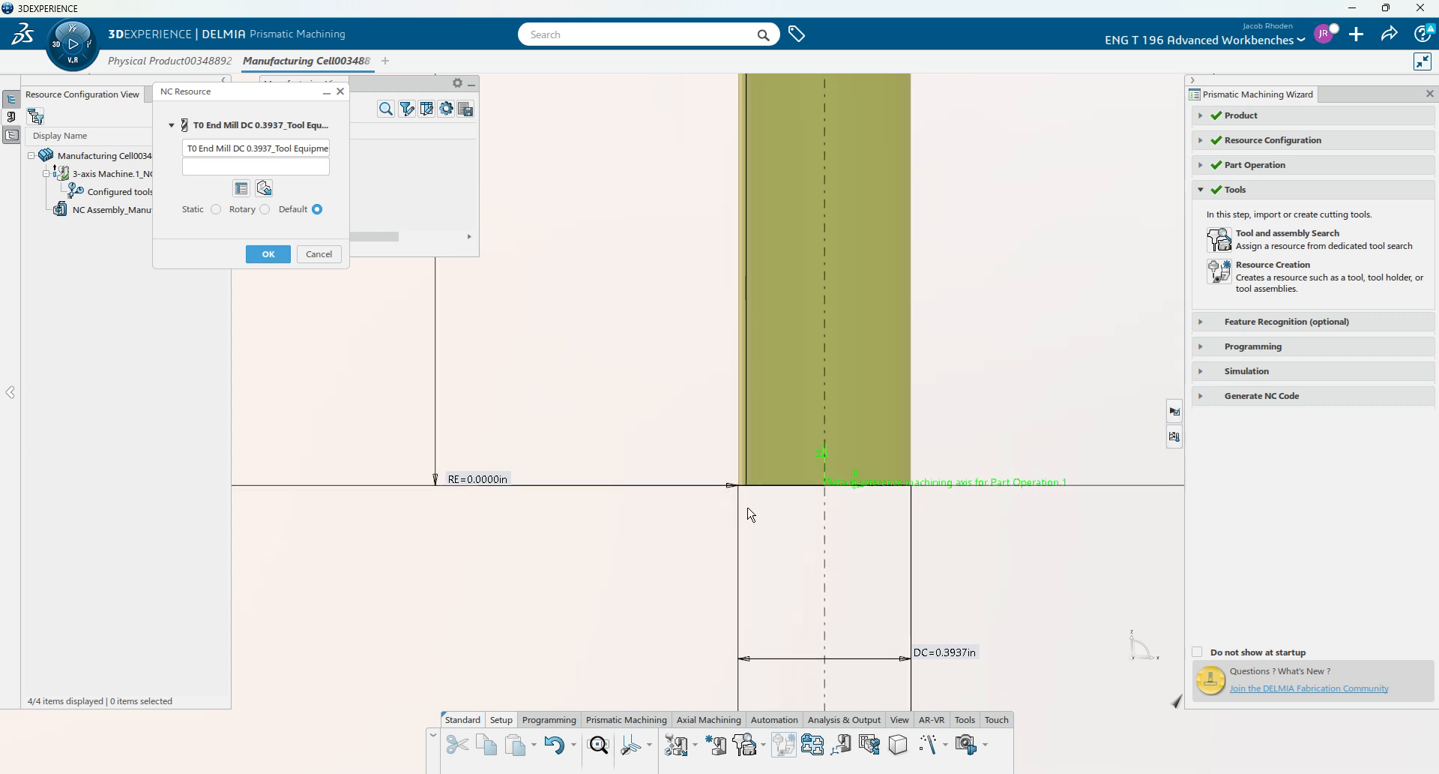
Step: Set the end mill's corner radius (RE) to 0.125 in and its cutting diameter (DC) to 0.5 in
double_click(483, 484)
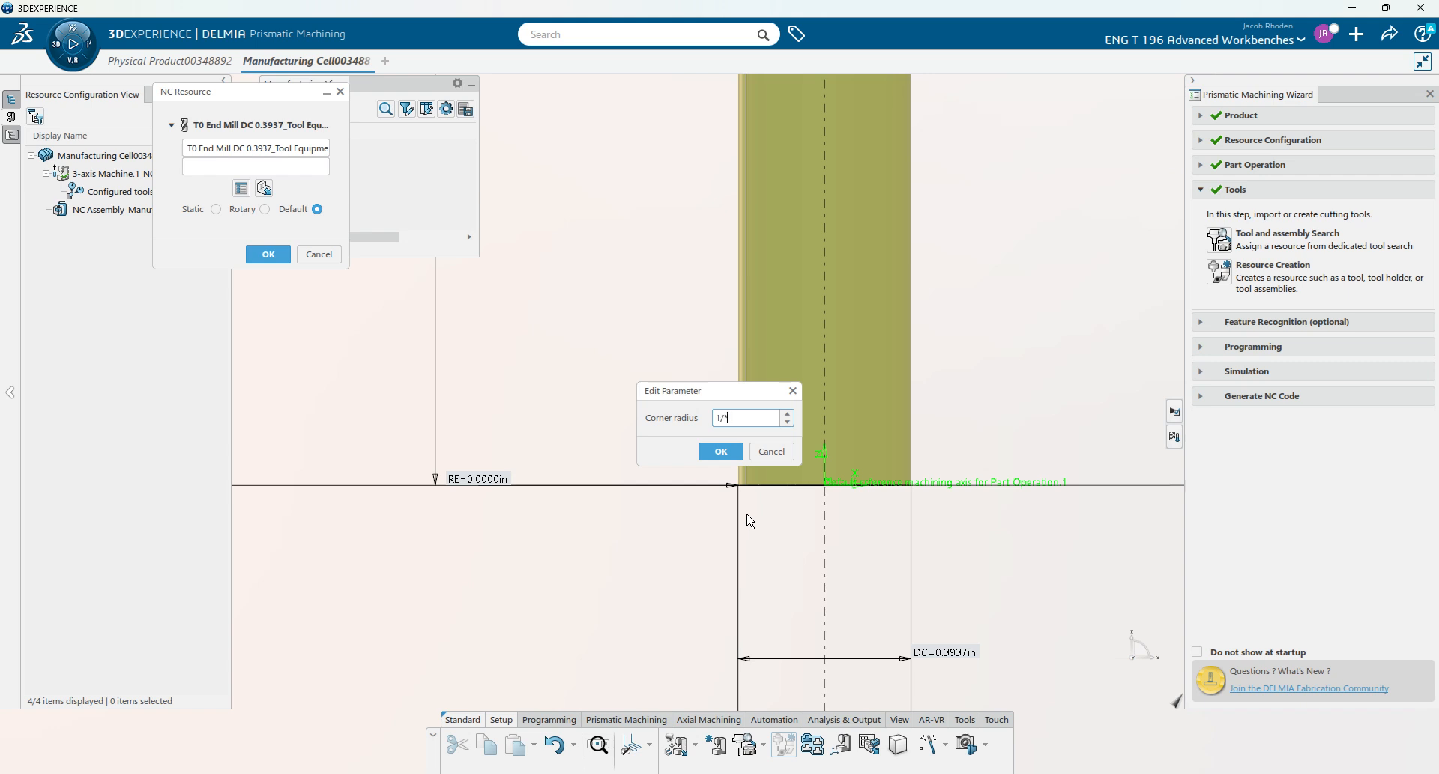
key("Return")
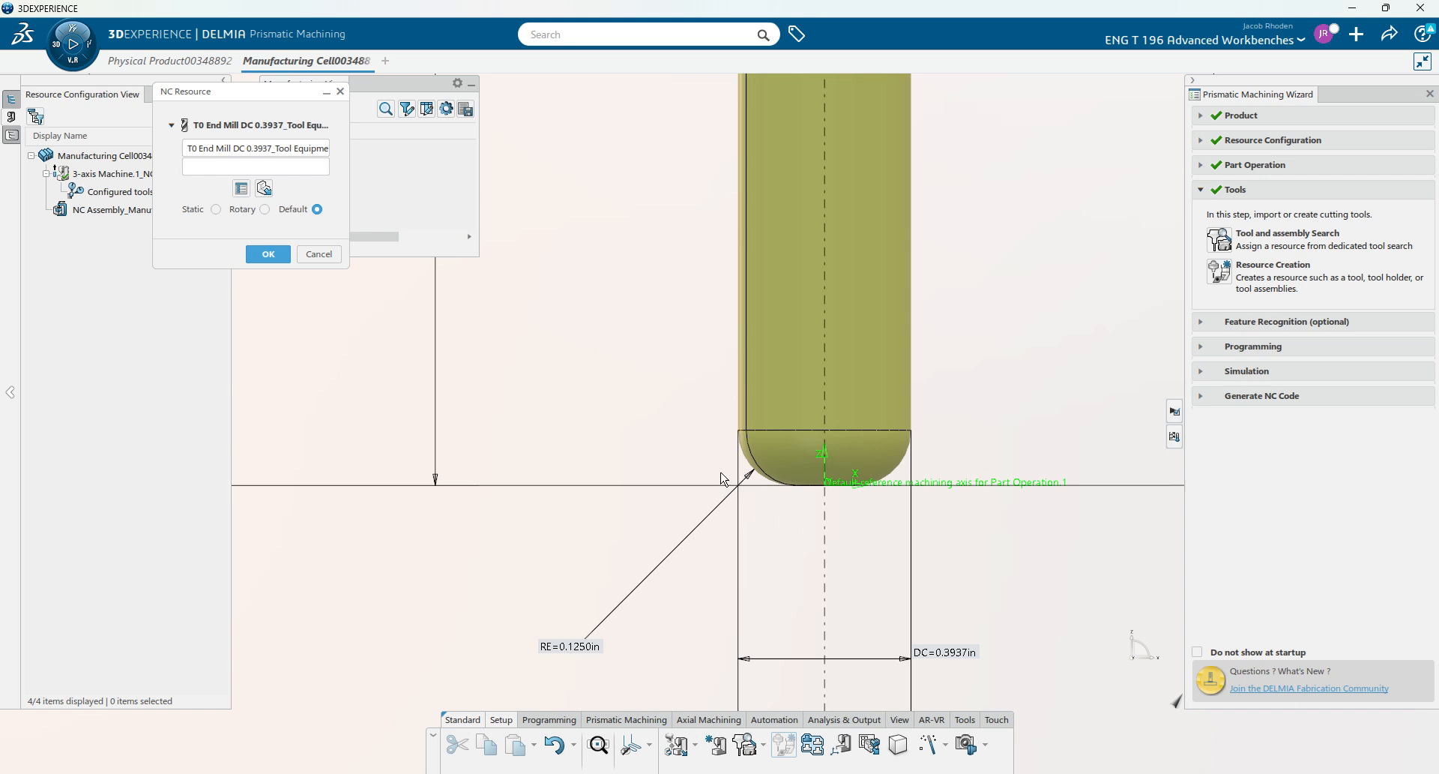
scroll(706, 471, "down", 3)
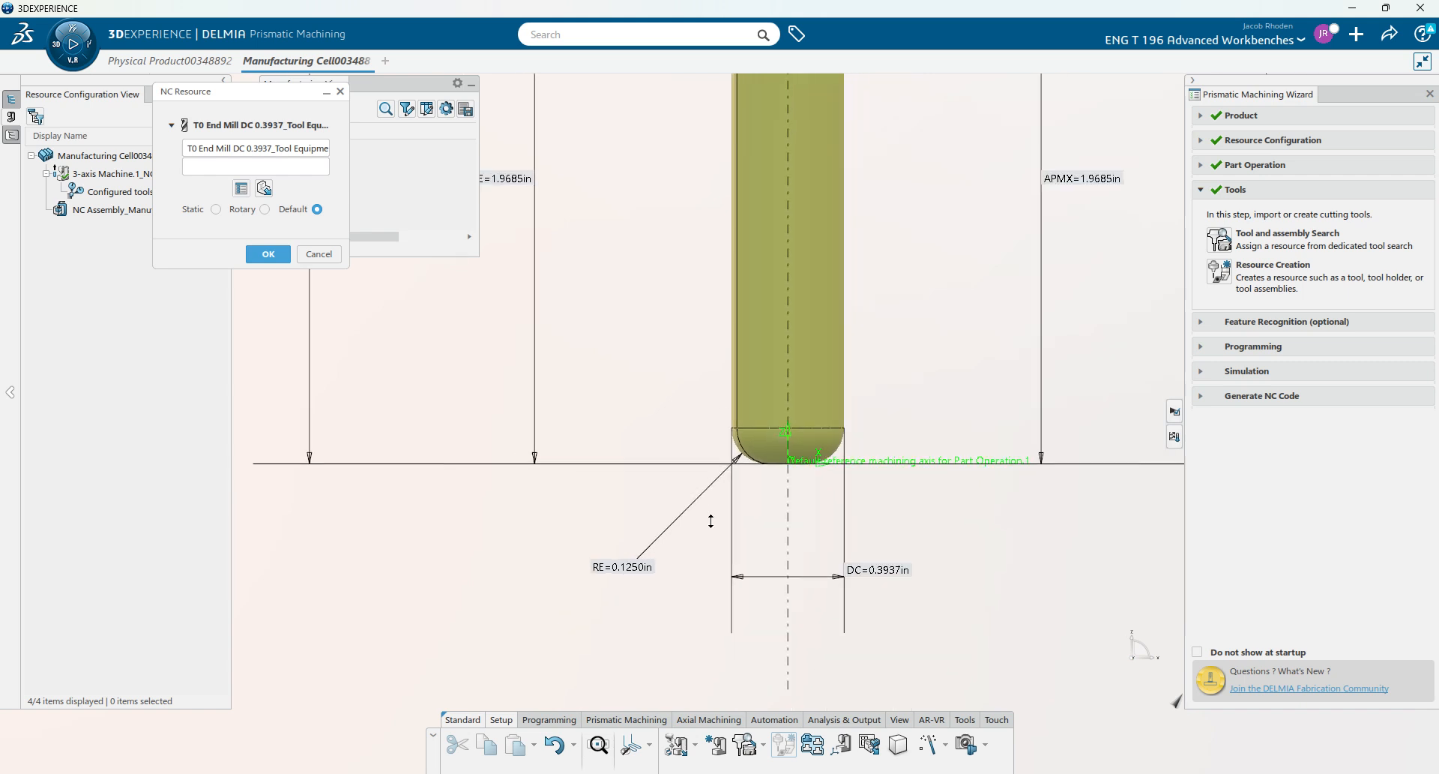
double_click(878, 558)
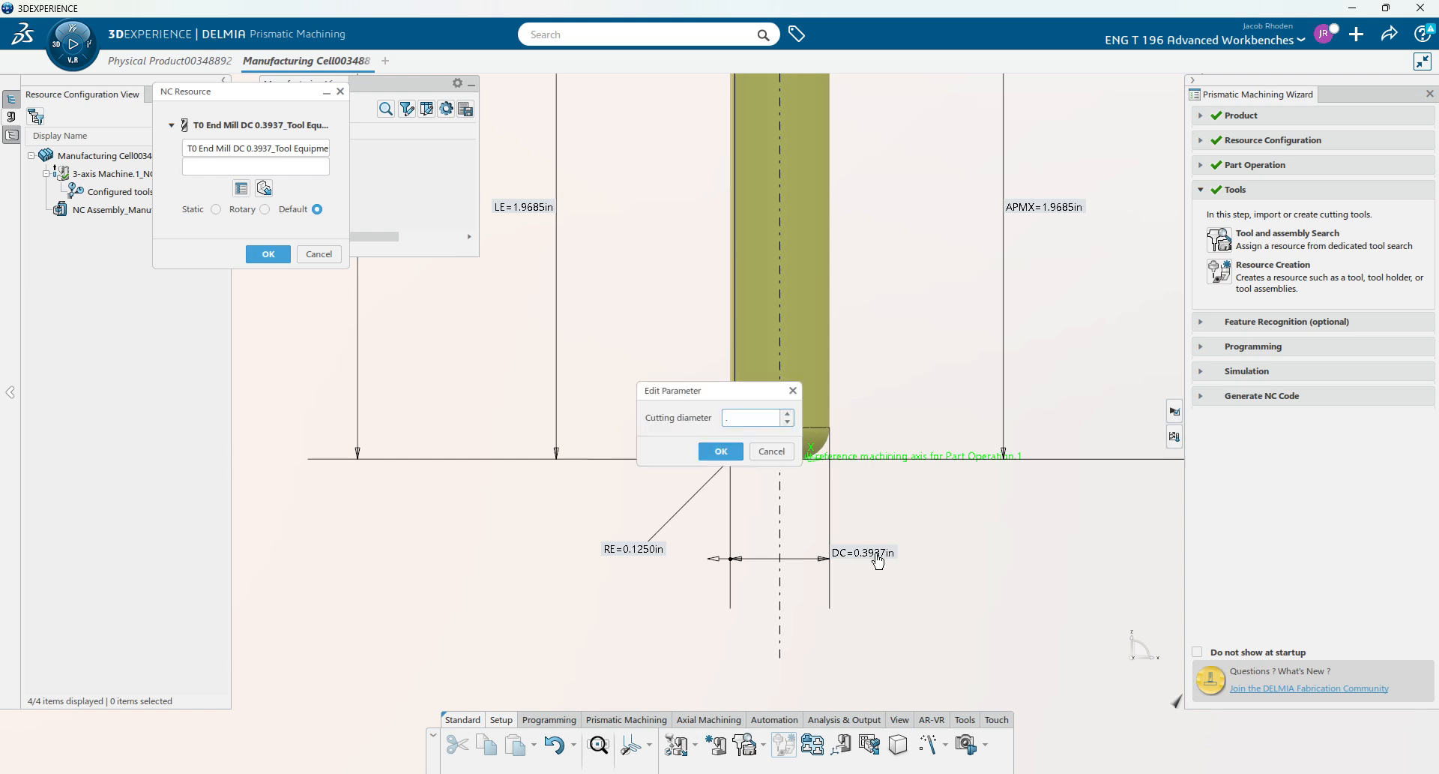
type(".125")
key("Return")
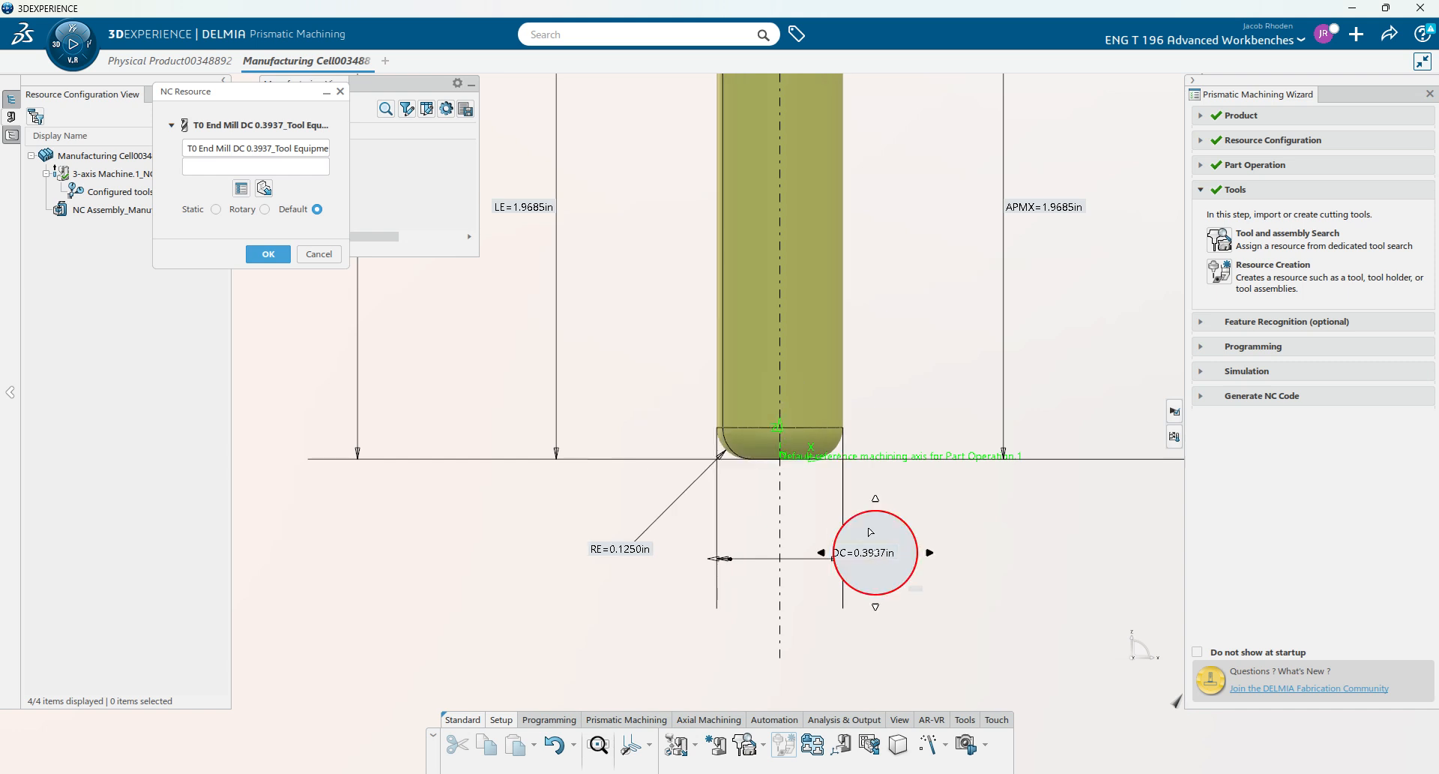
middle_click_drag(897, 496, 890, 545, "ctrl")
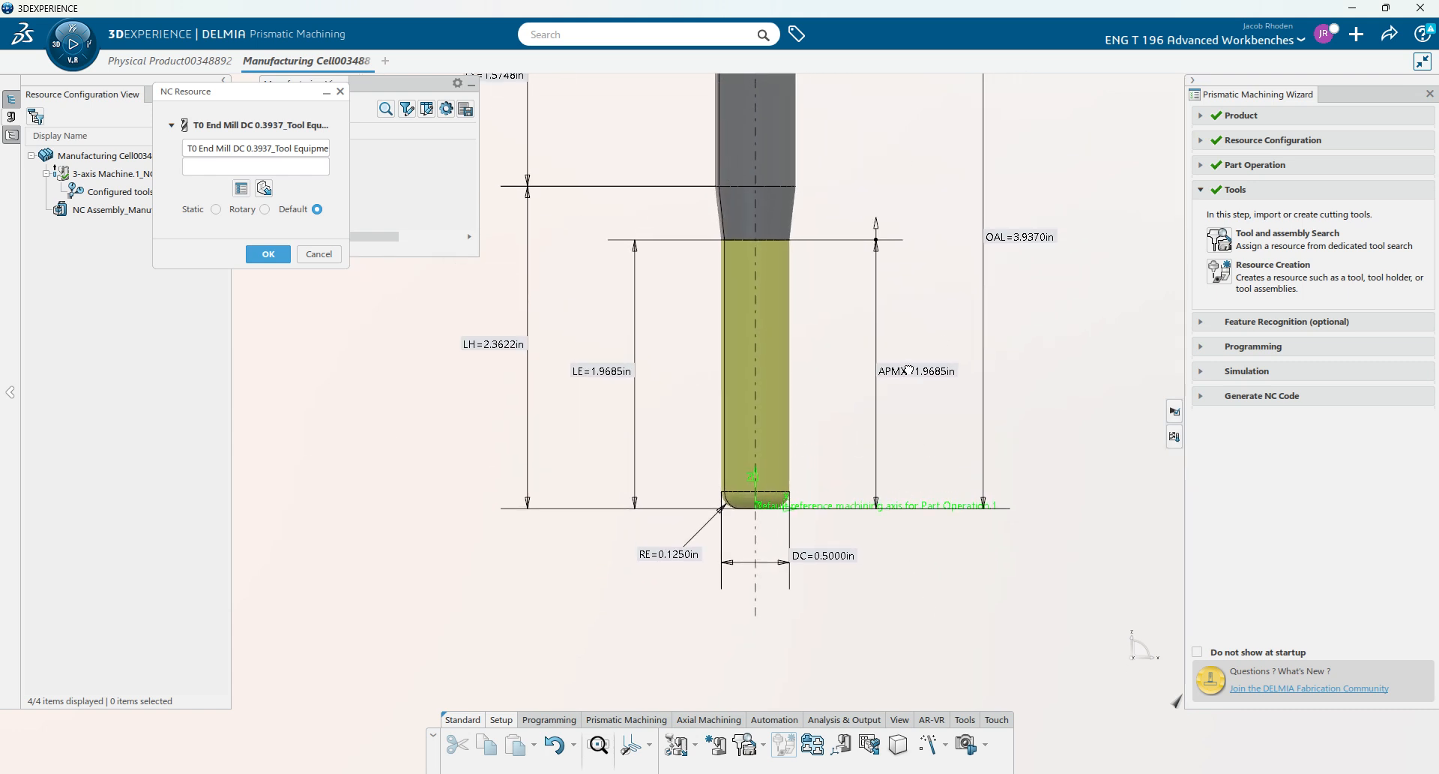
Step: Set the end mill's APMX cutting length to 1 in and its effective length (LE) to 1.25 in
double_click(909, 371)
type("1.9685in")
key("Return")
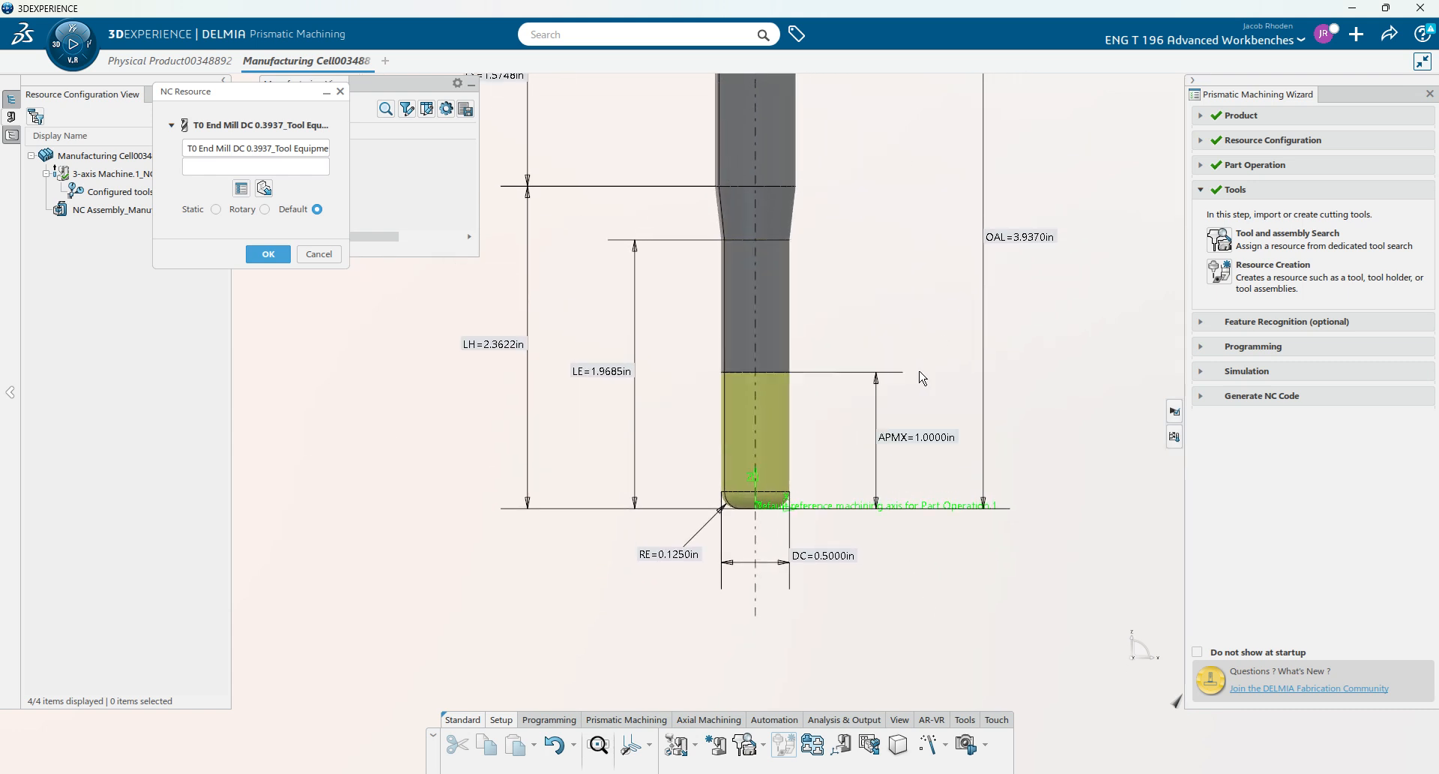
double_click(612, 371)
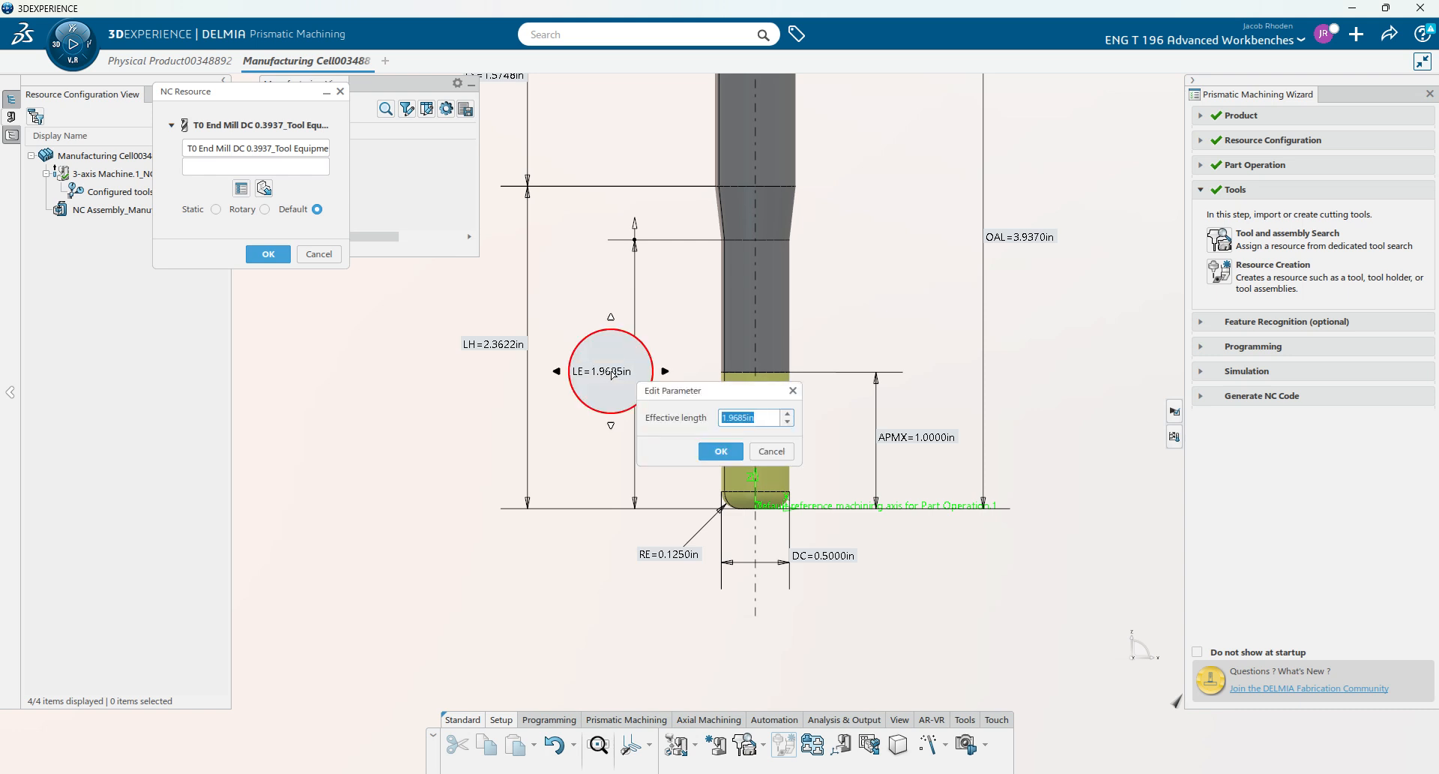
key("Return")
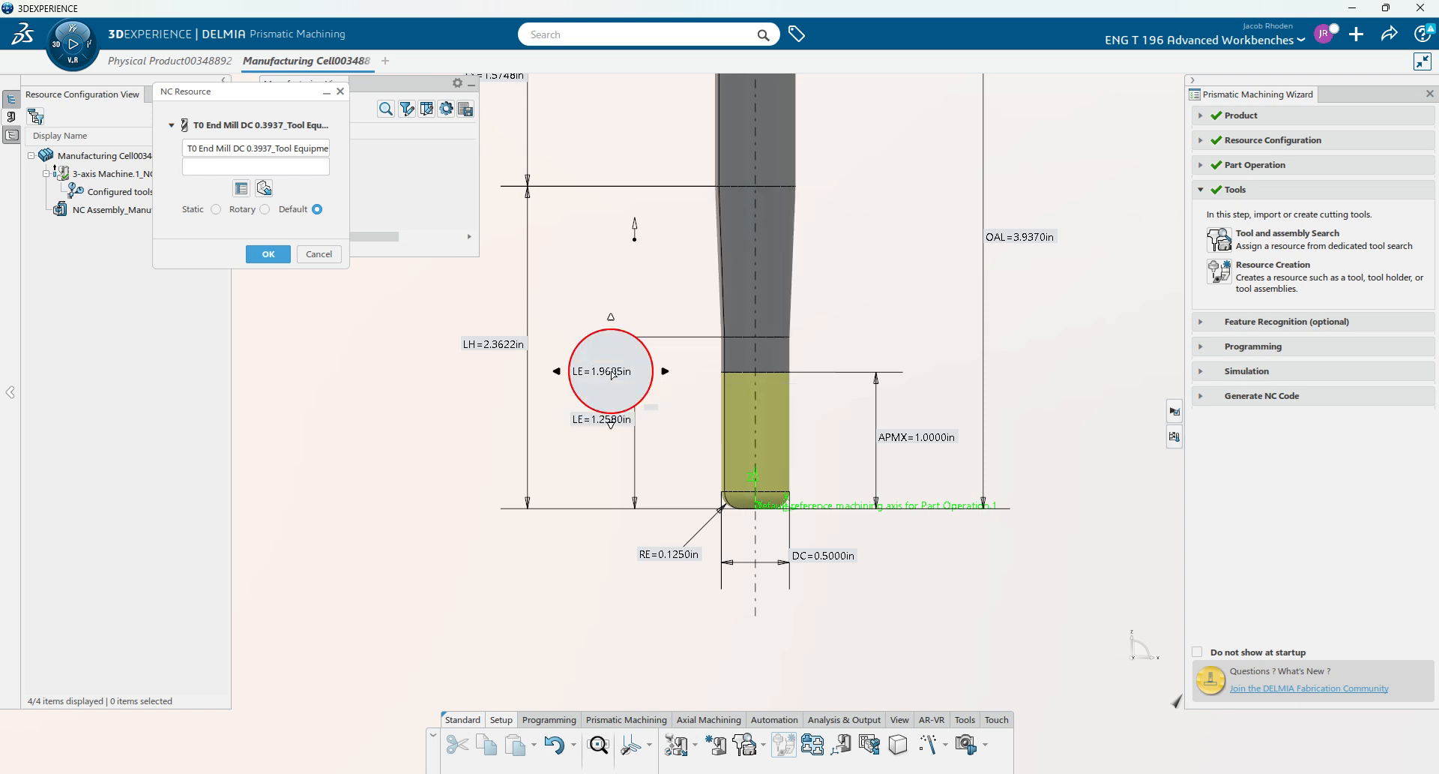
double_click(625, 430)
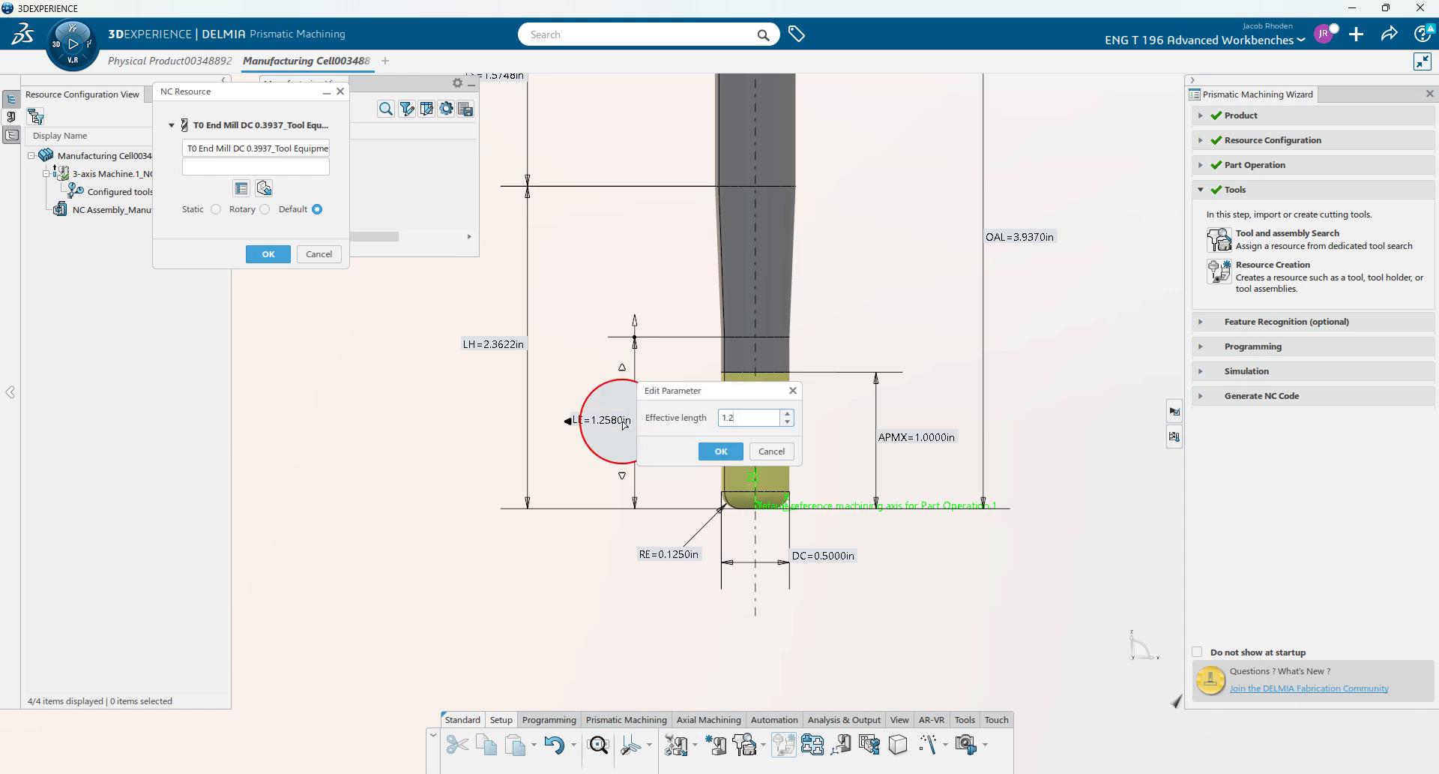
key("Return")
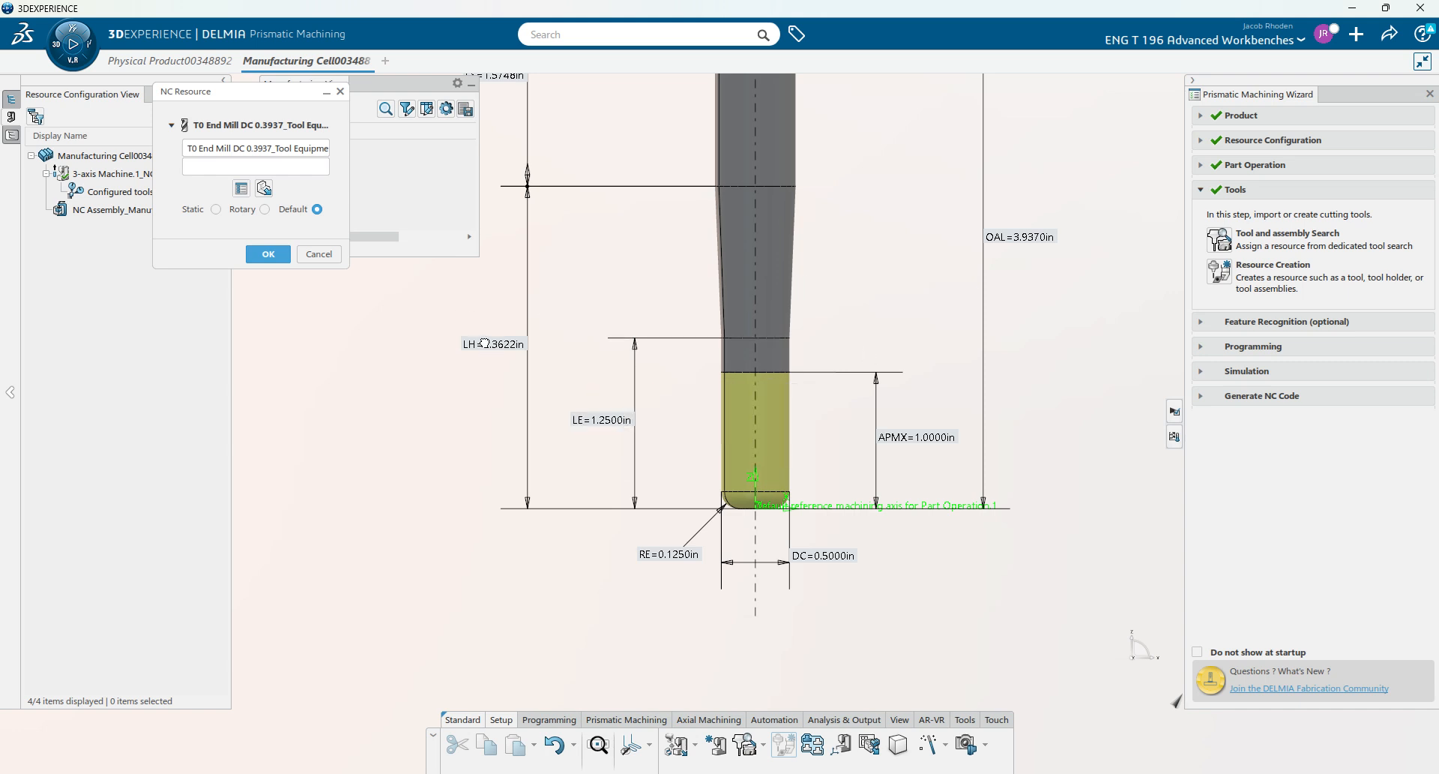
Step: Set the end mill's LH length to 2 in and its overall length (OAL) to 3 in
double_click(484, 344)
key("Return")
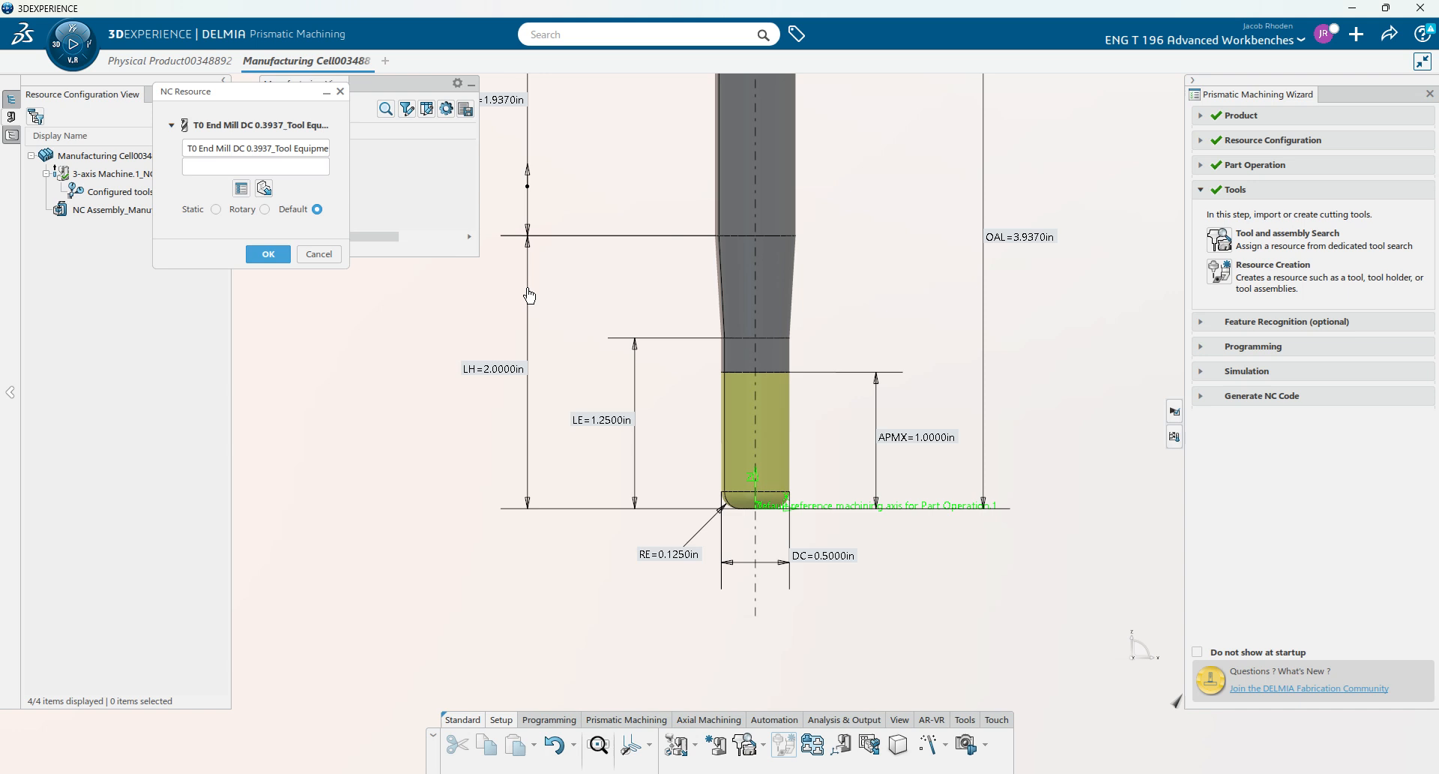
double_click(1023, 237)
type("3")
key("Return")
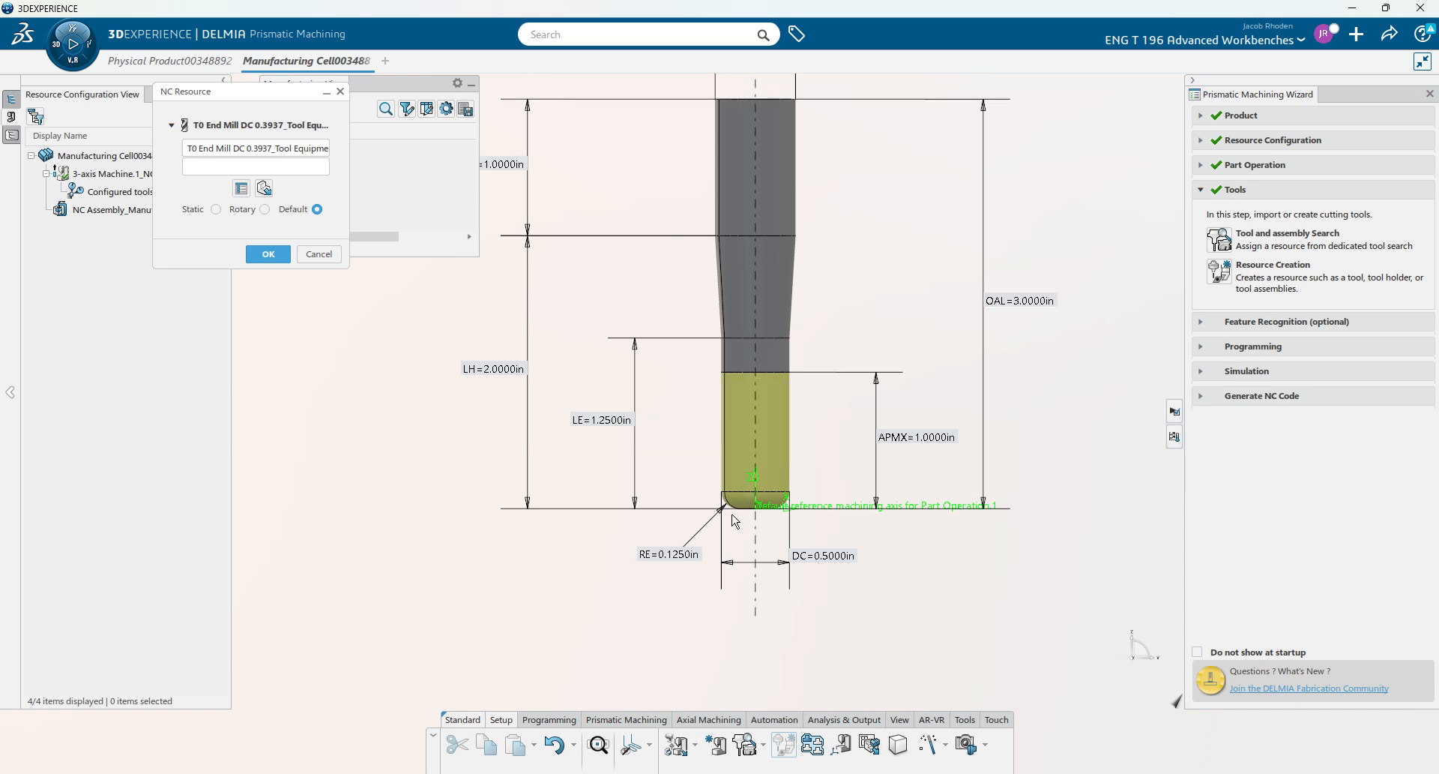
scroll(735, 522, "up", 3)
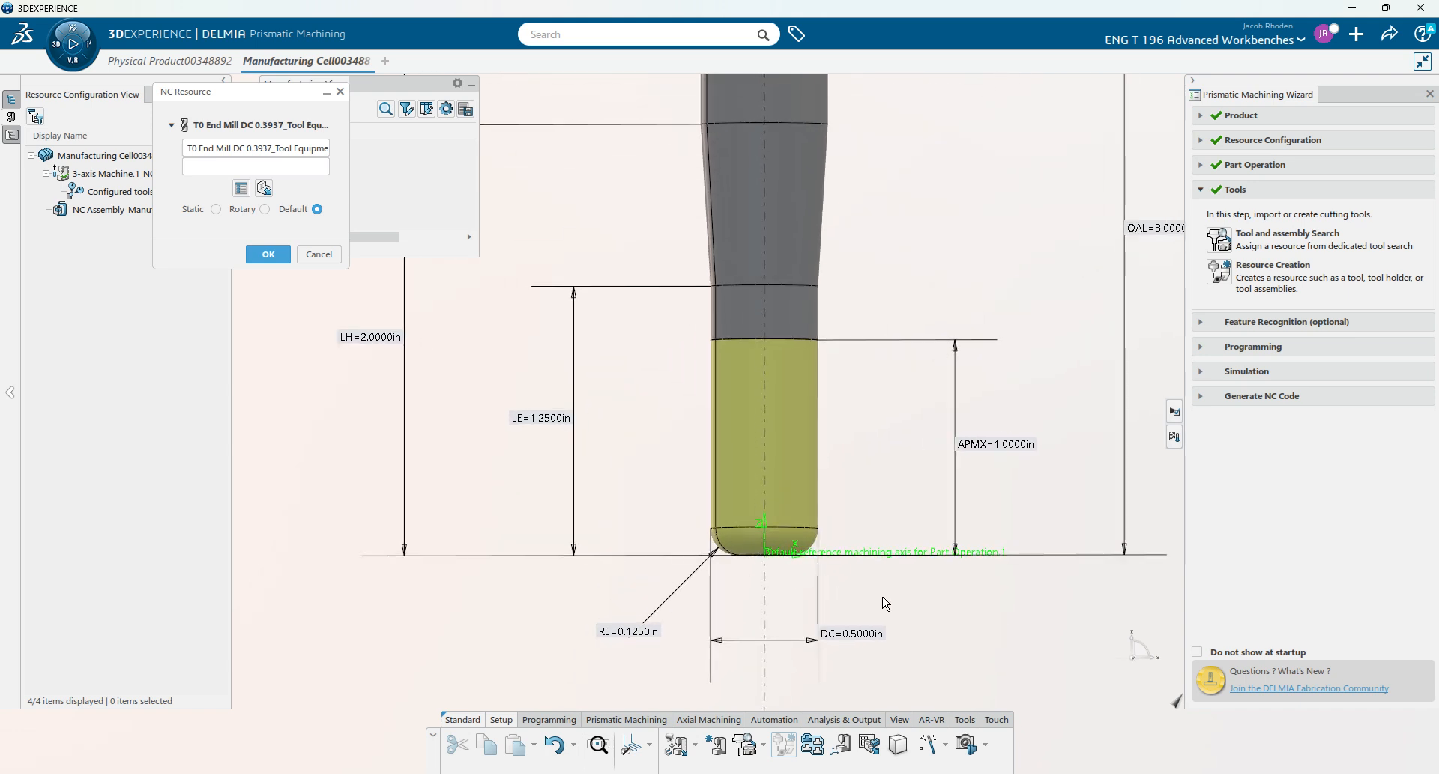
scroll(914, 624, "down", 2)
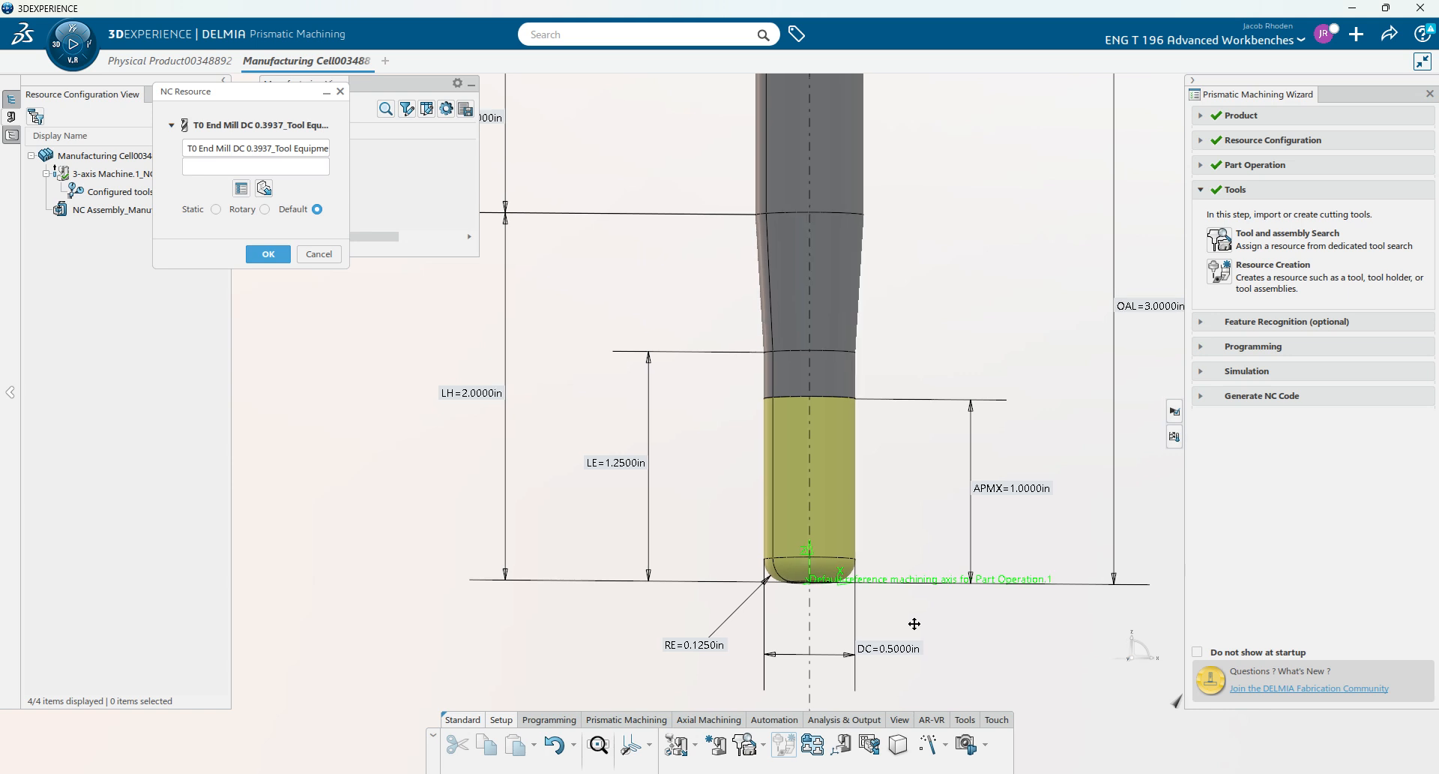
Step: Create the end mill resource with the entered dimensions and finish resource creation
scroll(684, 448, "down", 2)
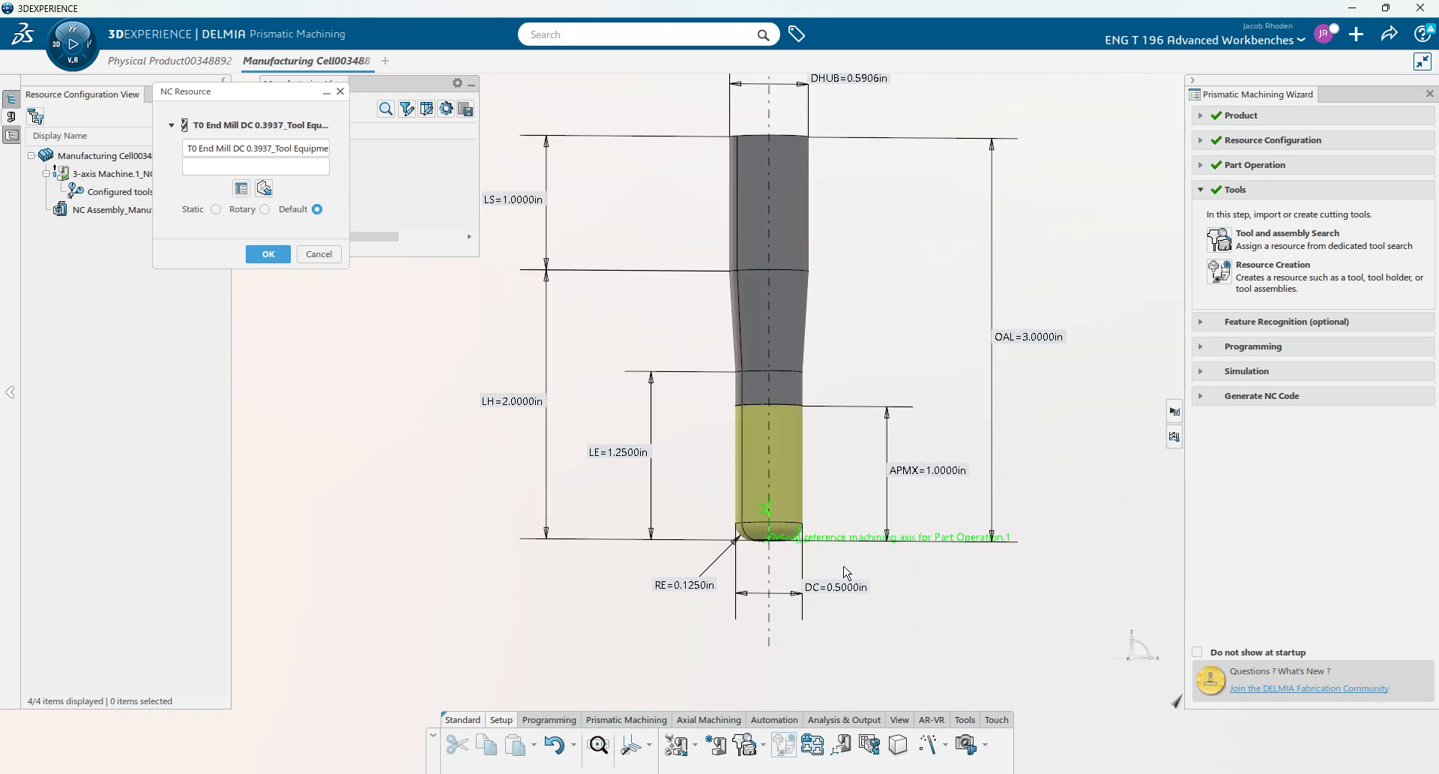
middle_click_drag(843, 567, 801, 546)
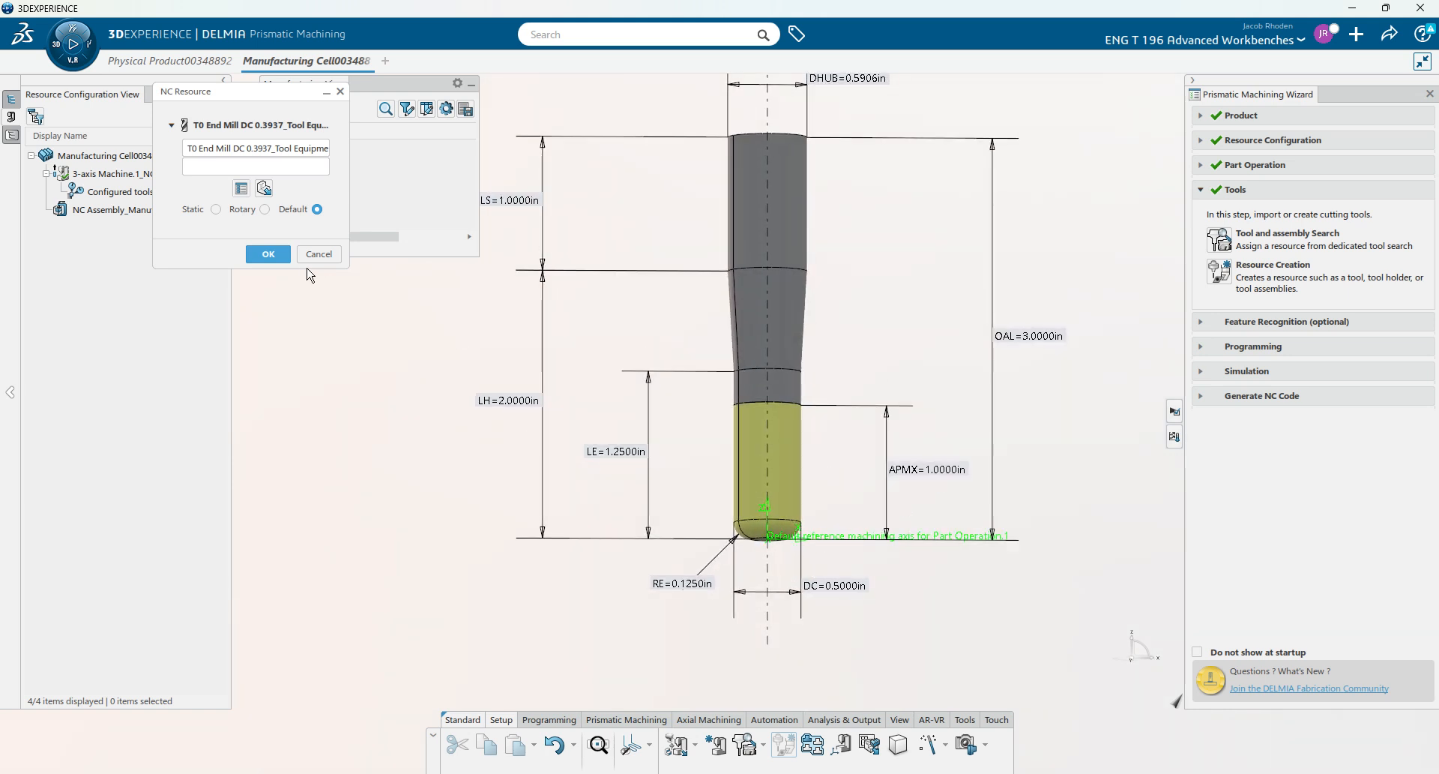
left_click(268, 254)
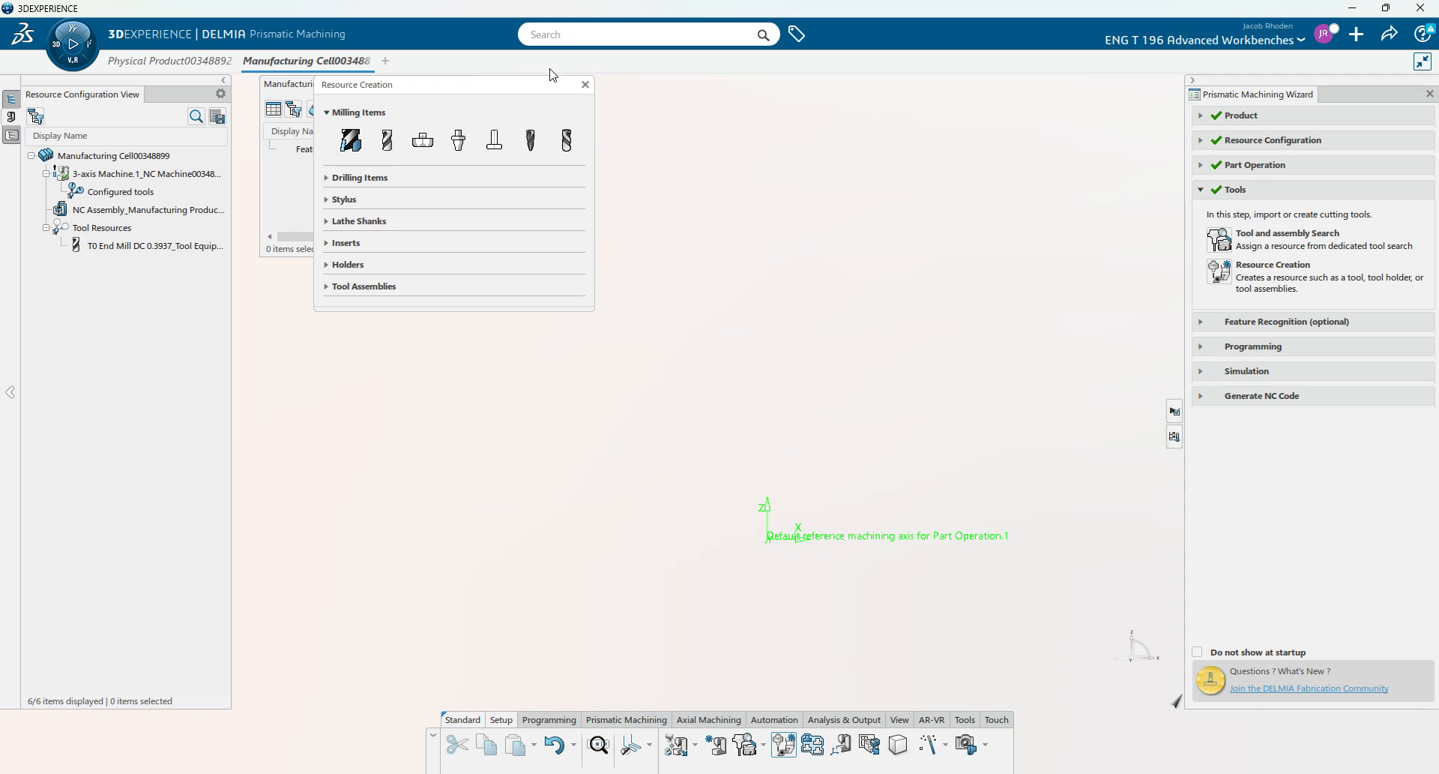
left_click(585, 86)
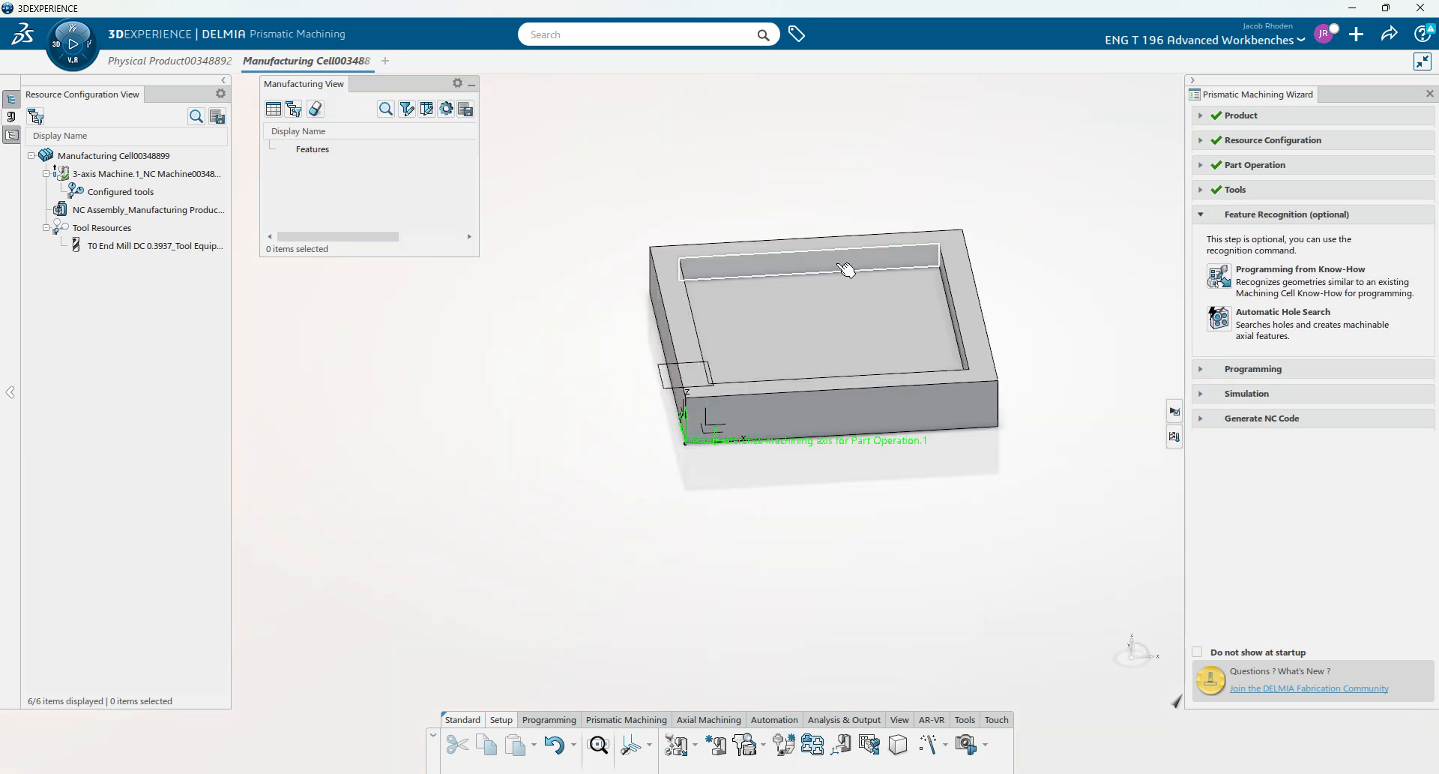
Step: Add a prismatic pocketing operation to the manufacturing program and assign the custom end mill, declining the tool assembly search
left_click(1223, 214)
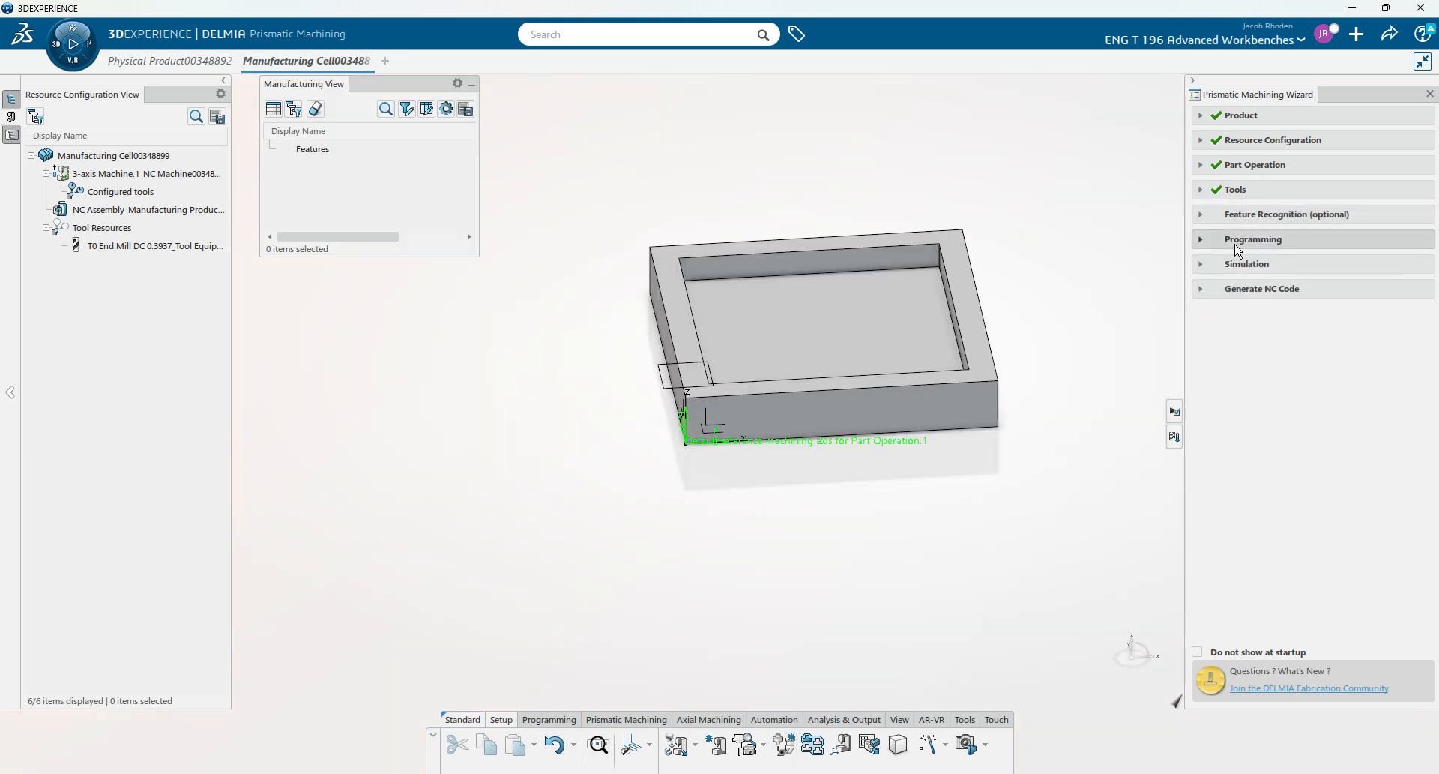
left_click(1235, 241)
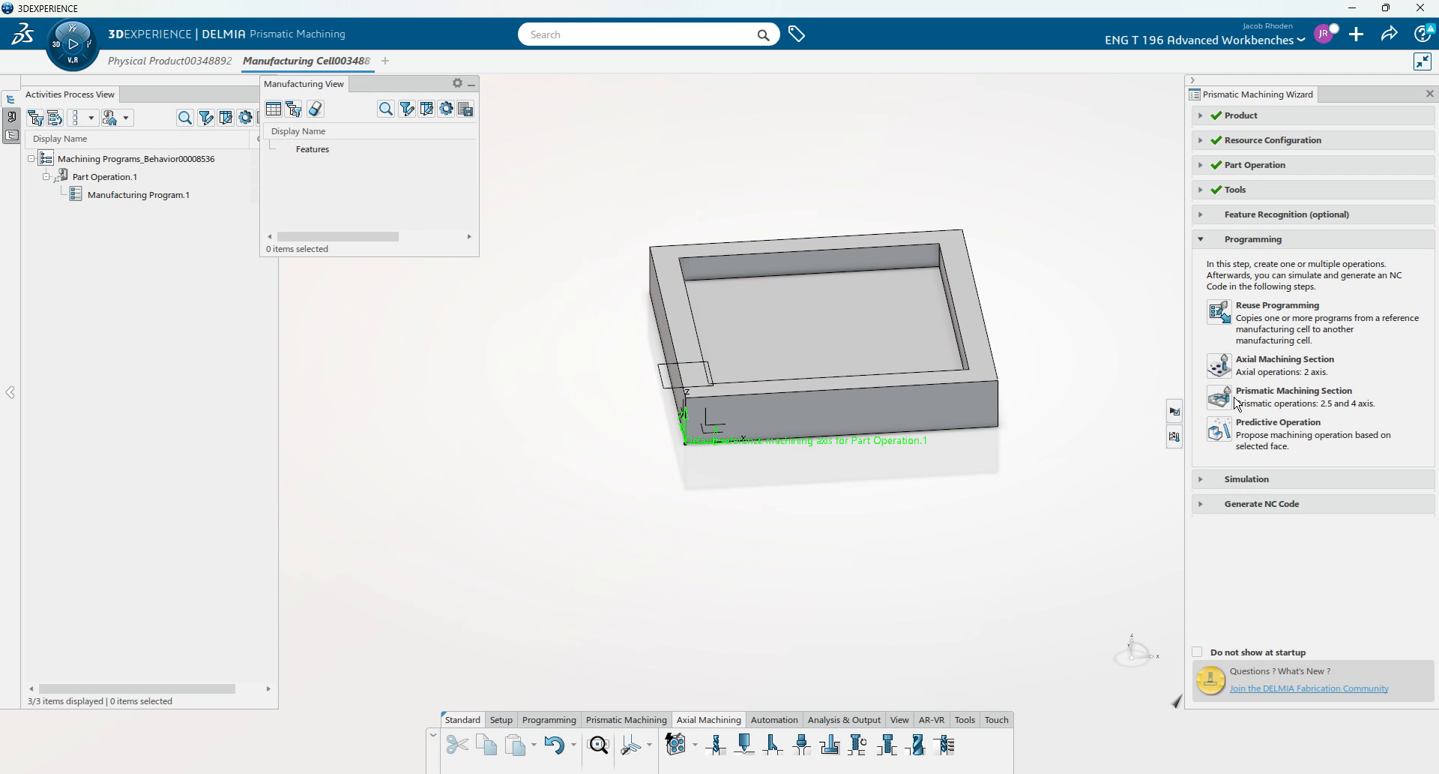
left_click(1222, 397)
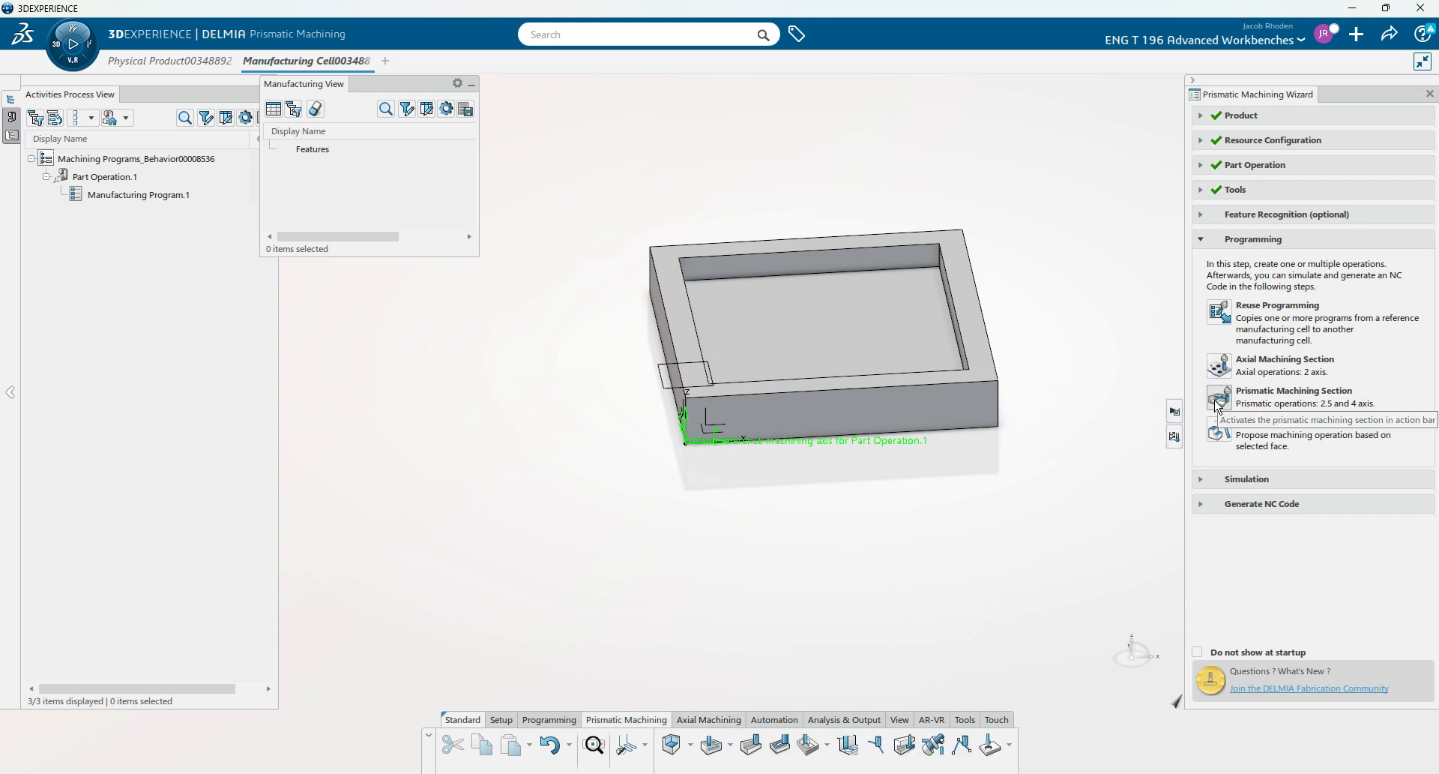
left_click(808, 745)
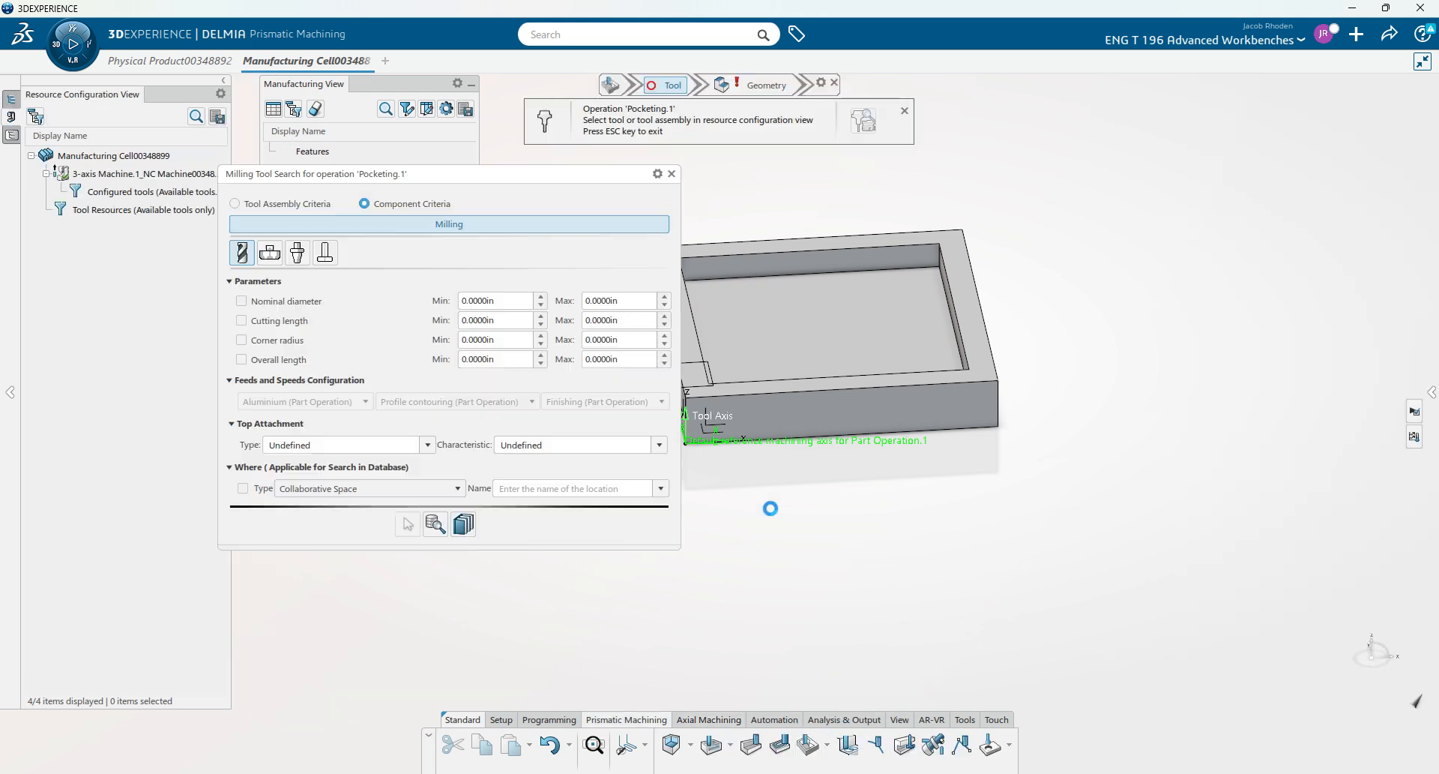
left_click(11, 135)
left_click(112, 361)
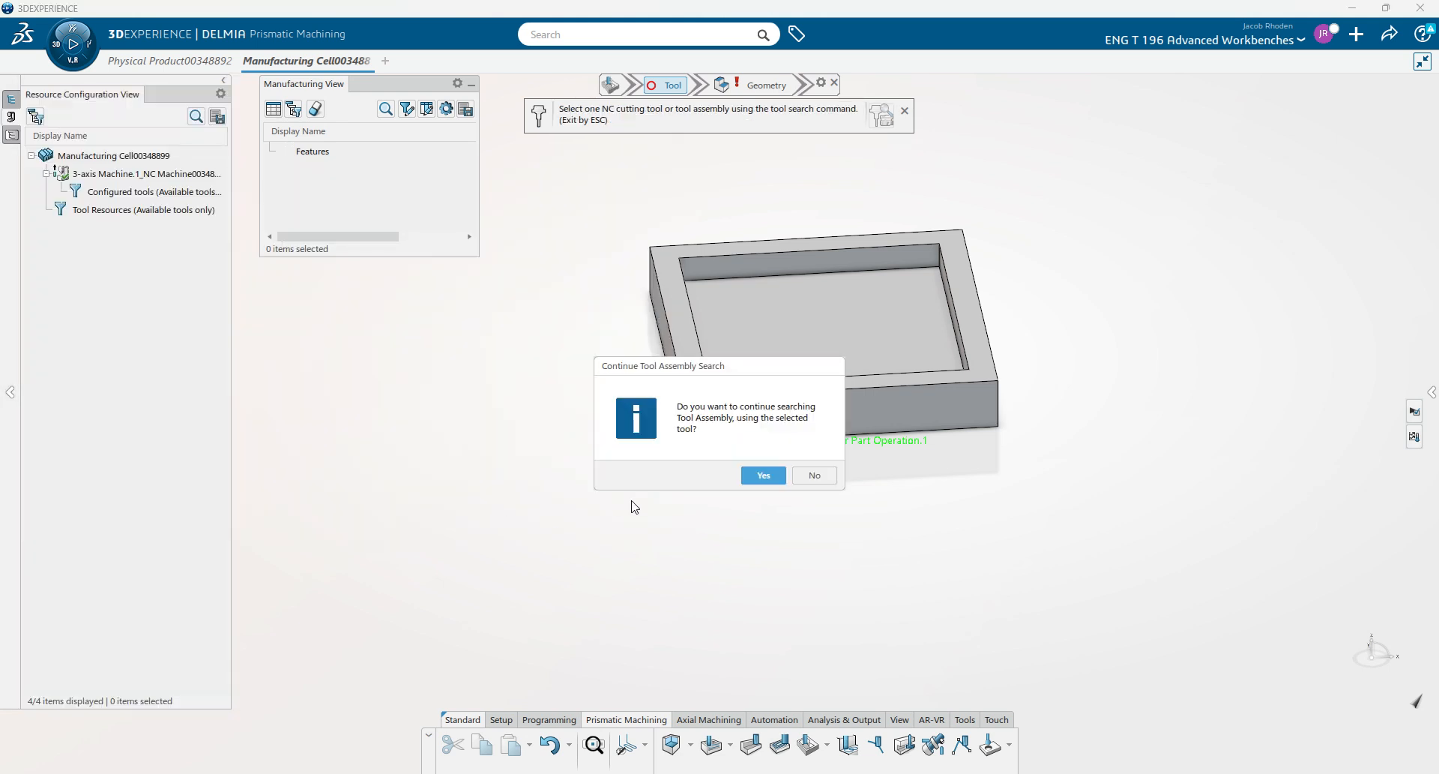
left_click(815, 475)
Step: Select the pocket floor as the pocketing operation's bottom plane, with its boundary as the contour
middle_click_drag(800, 578, 829, 452)
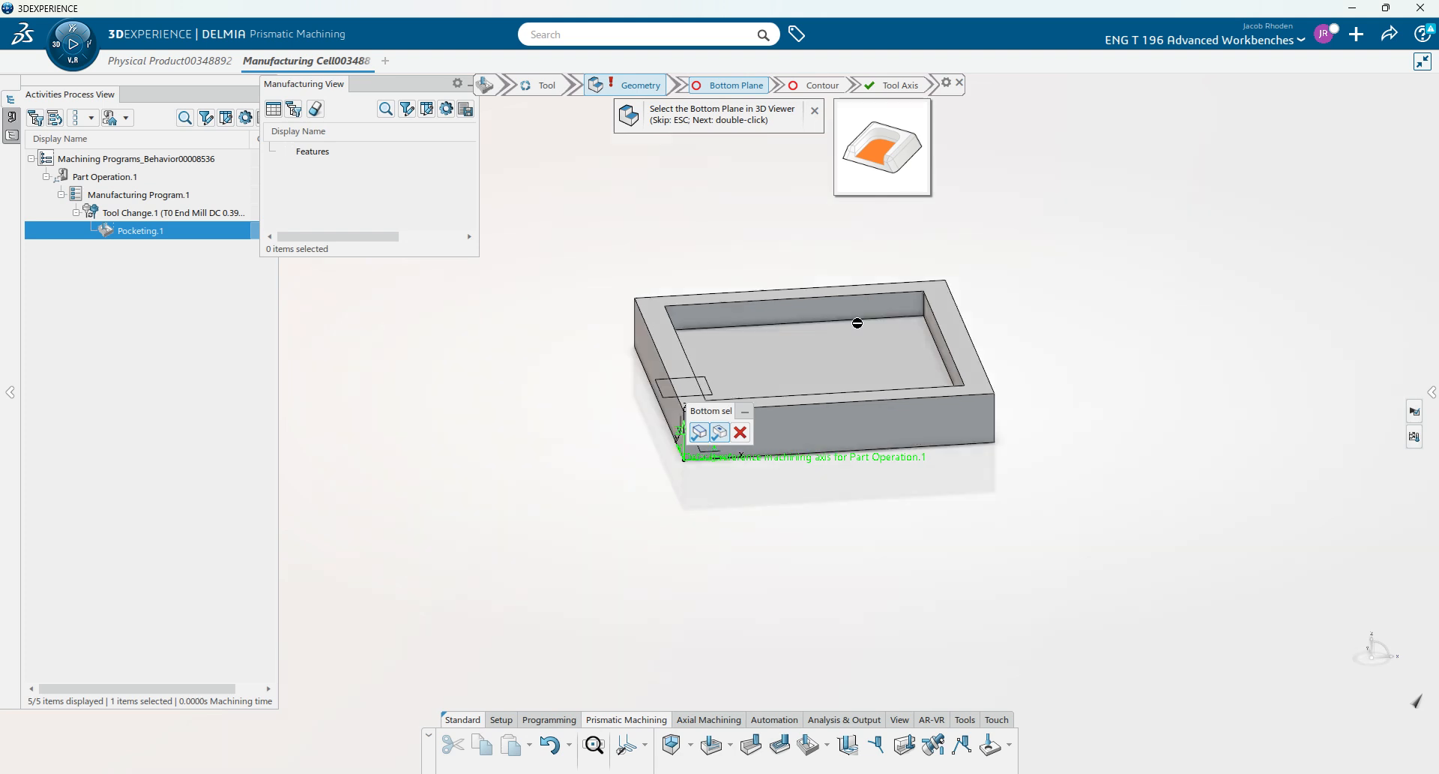
middle_click_drag(1153, 379, 1077, 401)
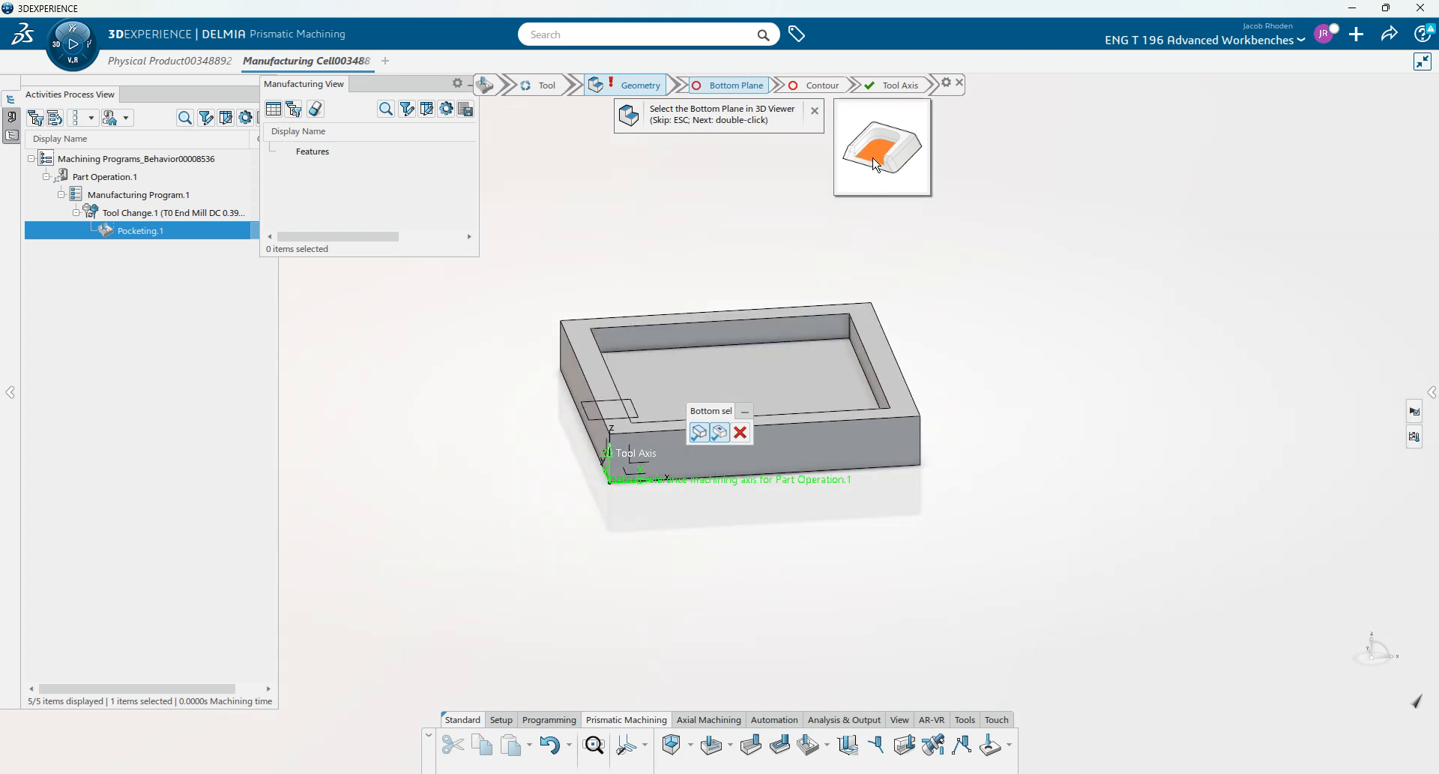
middle_click_drag(934, 345, 930, 91)
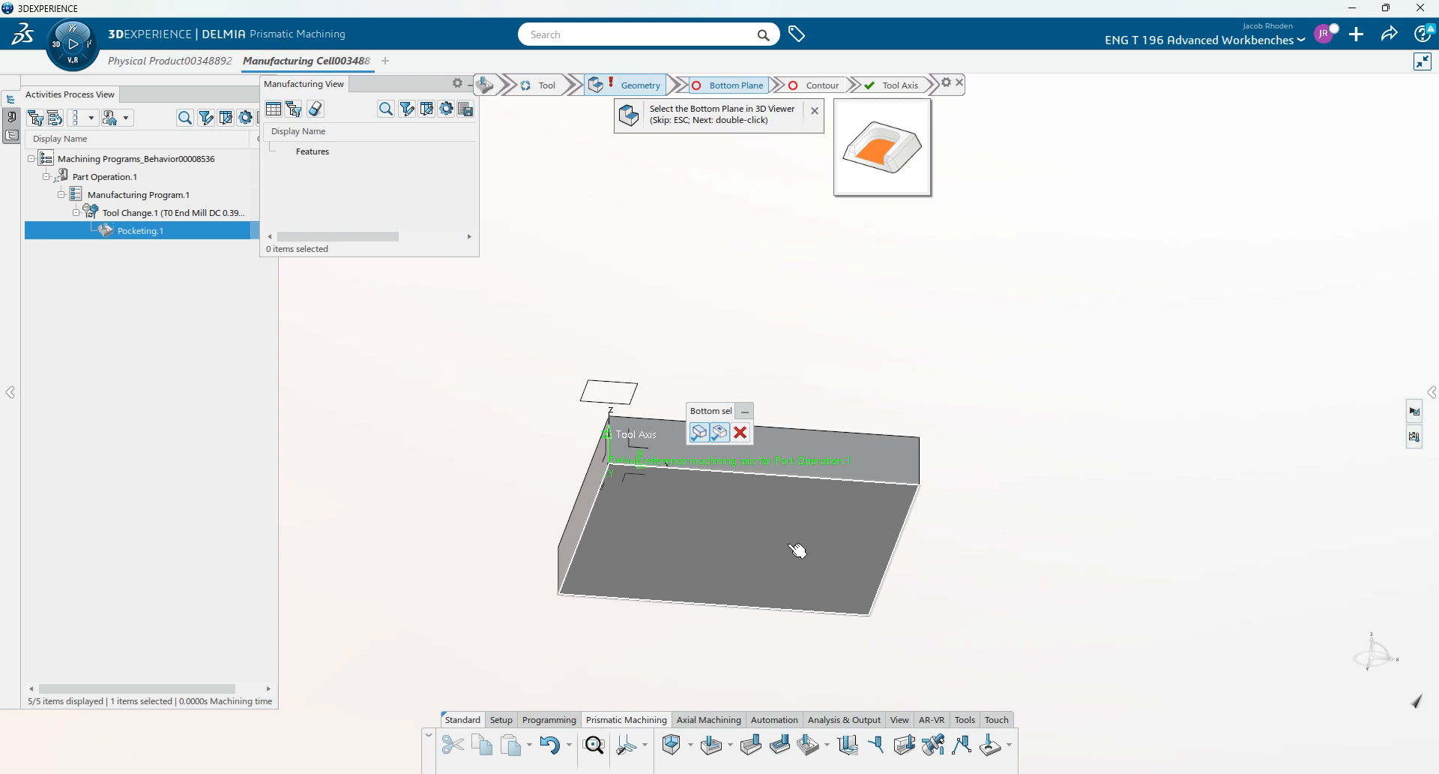
middle_click_drag(991, 253, 1015, 501)
double_click(804, 336)
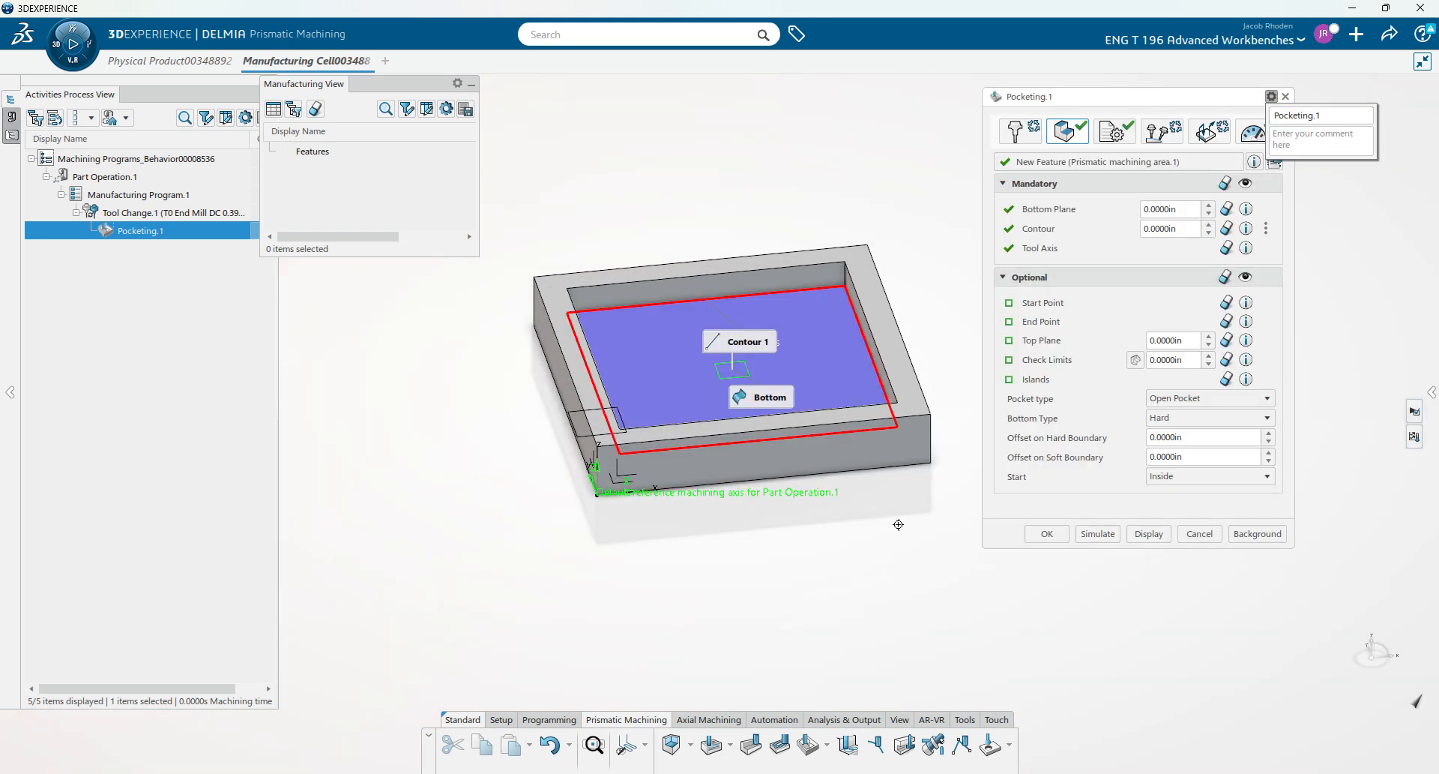
Step: Set the pocketing operation's pocket type to Closed Pocket and keep its bottom type at Hard
middle_click_drag(870, 493, 1047, 591)
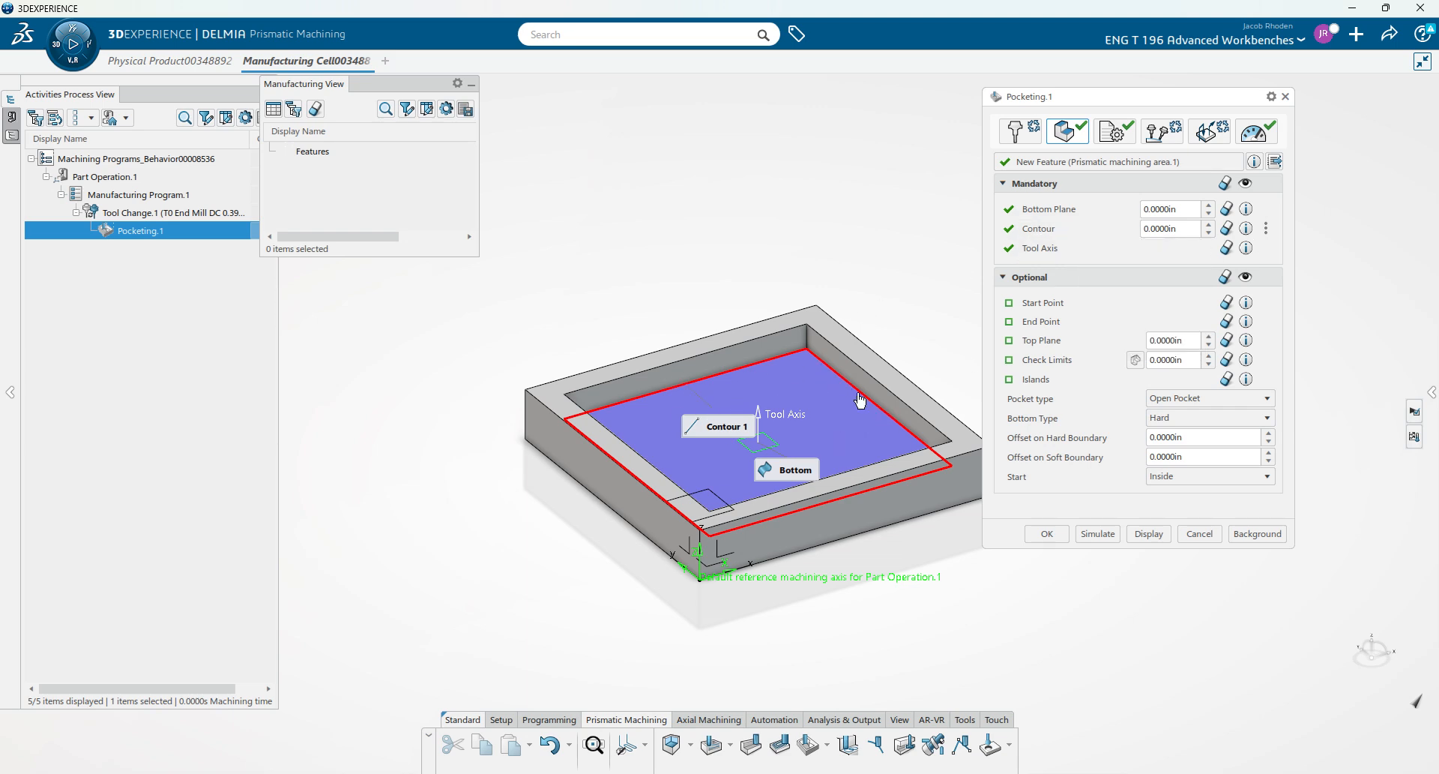
middle_click_drag(860, 400, 1181, 517)
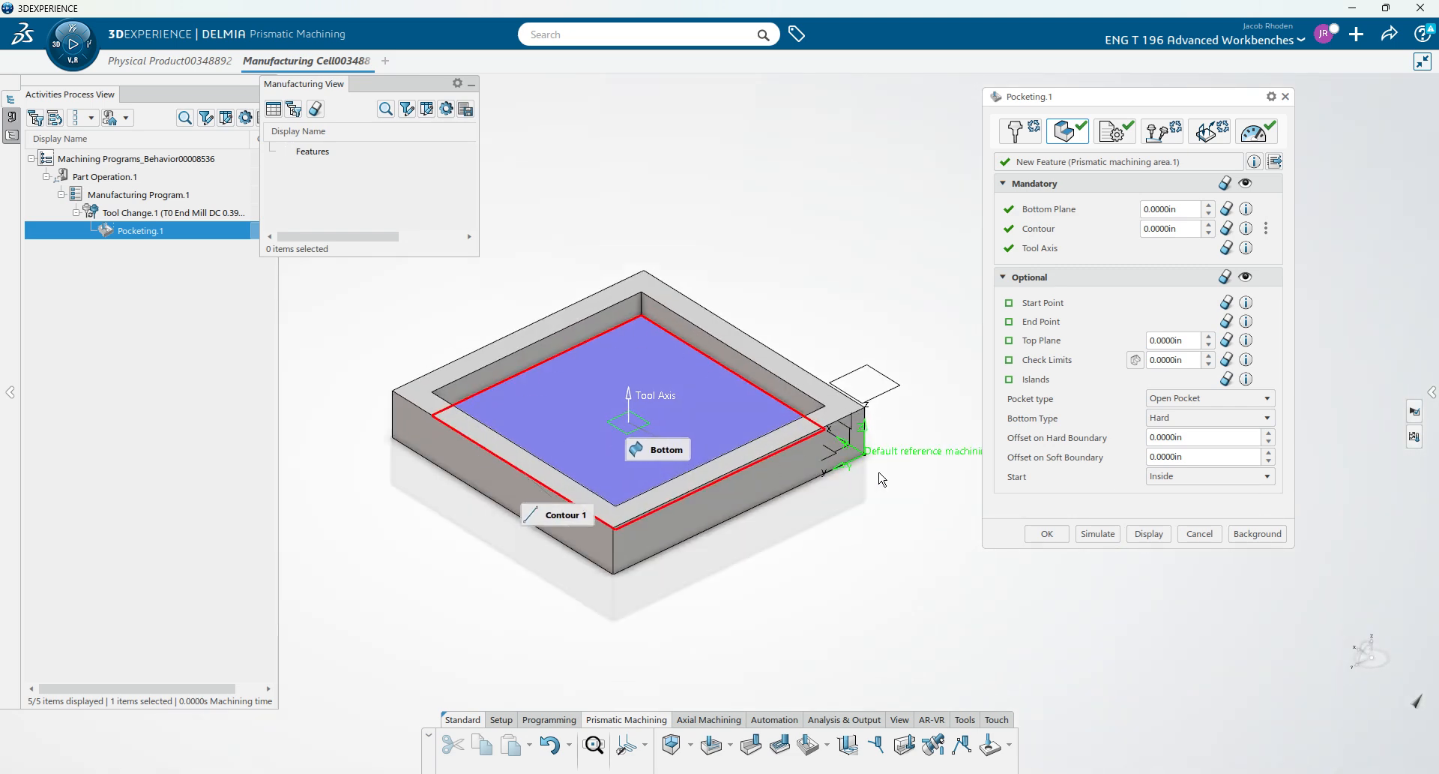
middle_click_drag(882, 486, 761, 582)
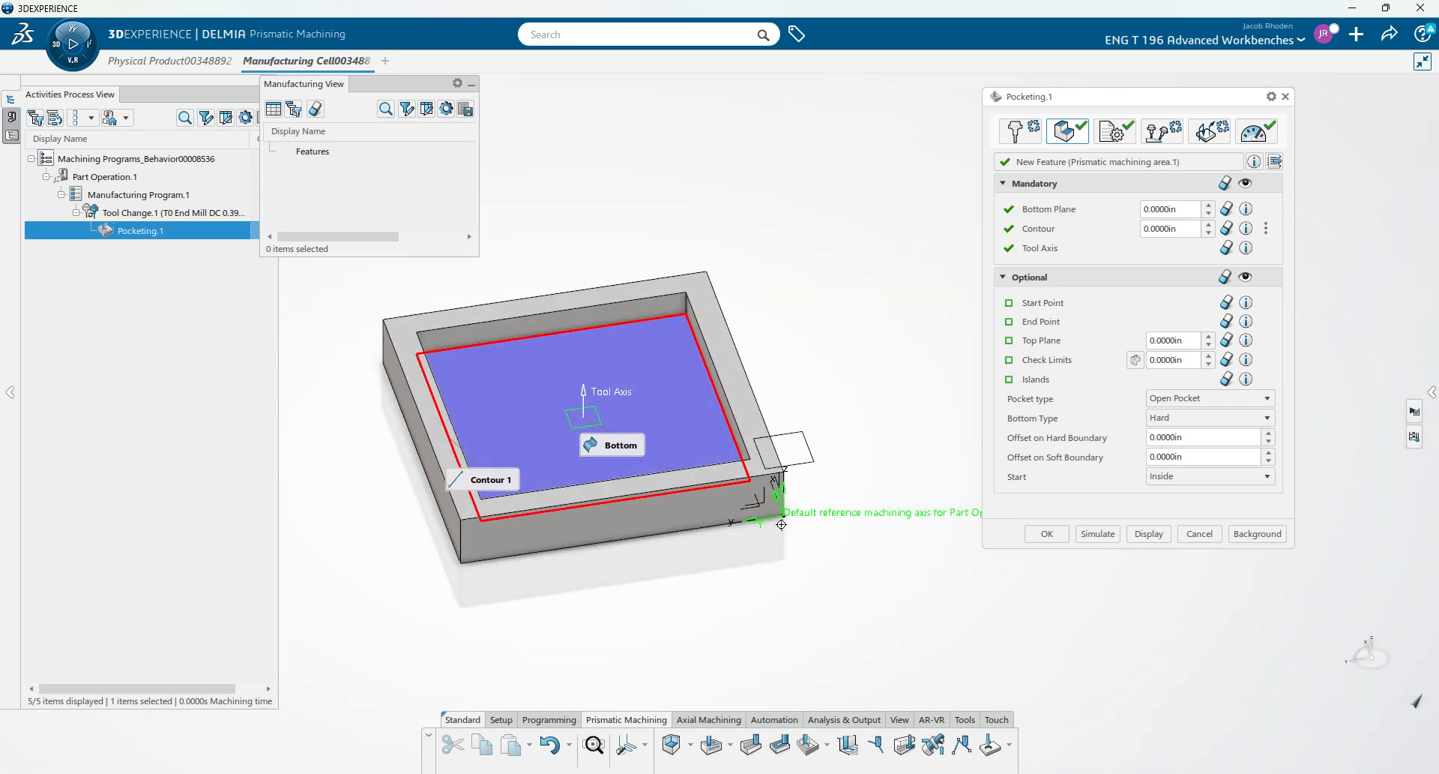
middle_click_drag(890, 443, 938, 518)
mouse_move(1051, 310)
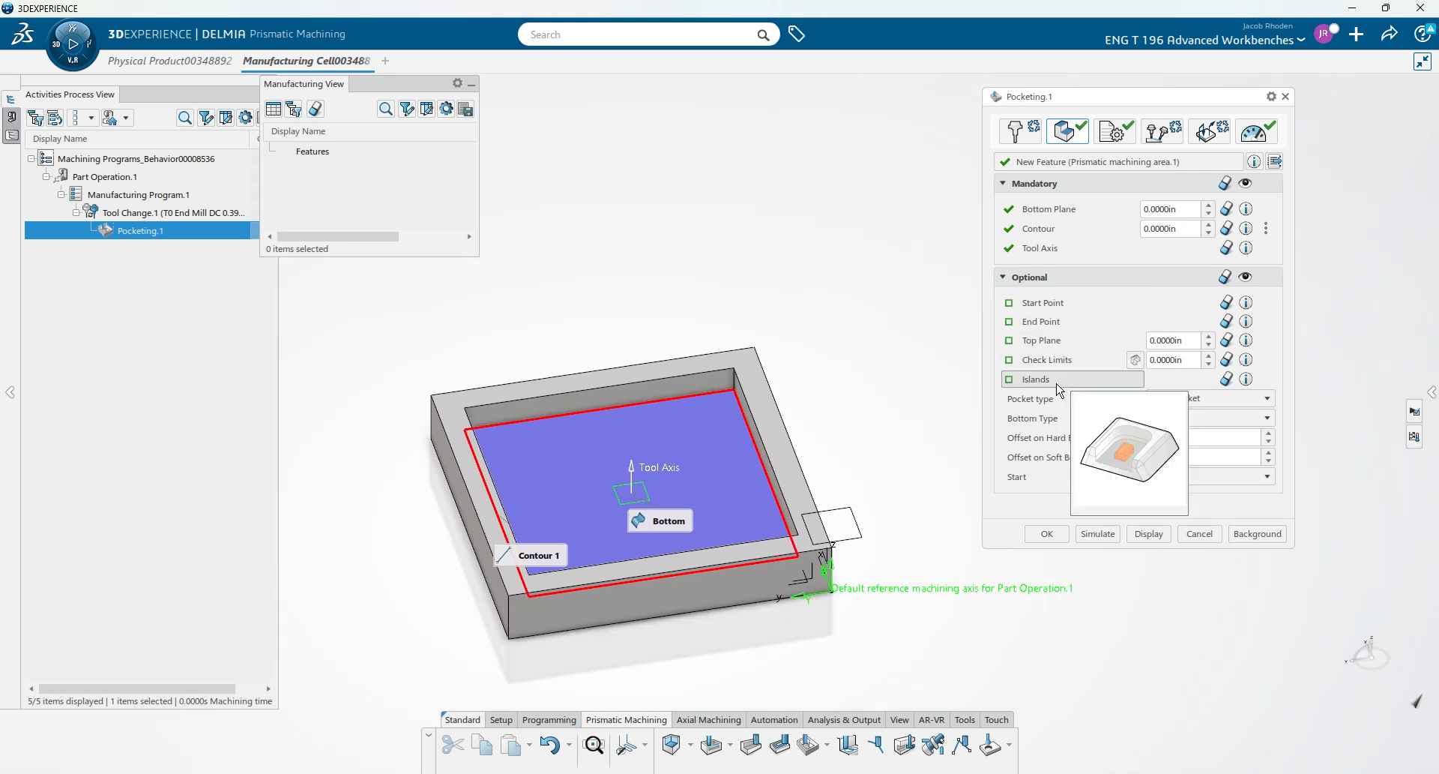
left_click(1184, 405)
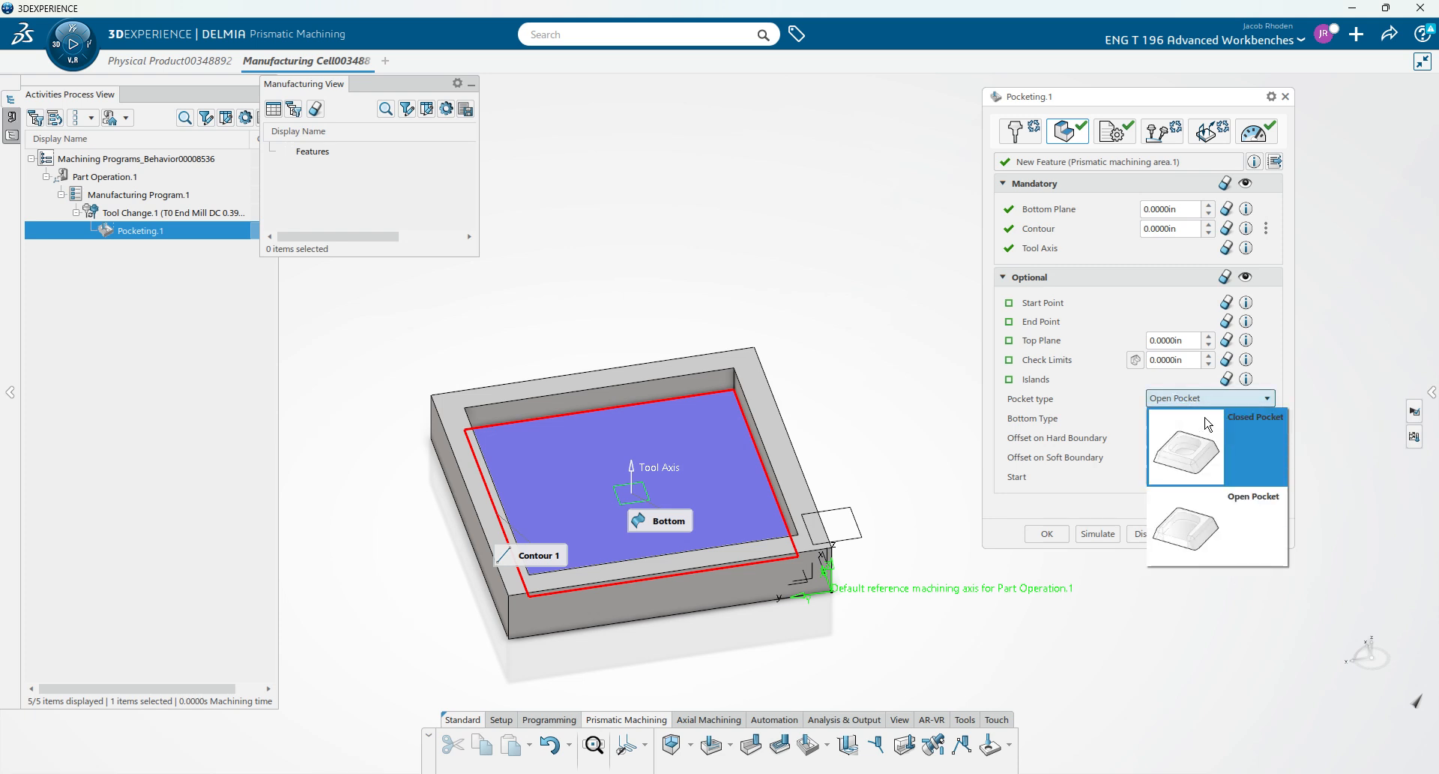
left_click(1229, 547)
left_click(1209, 413)
left_click(1213, 458)
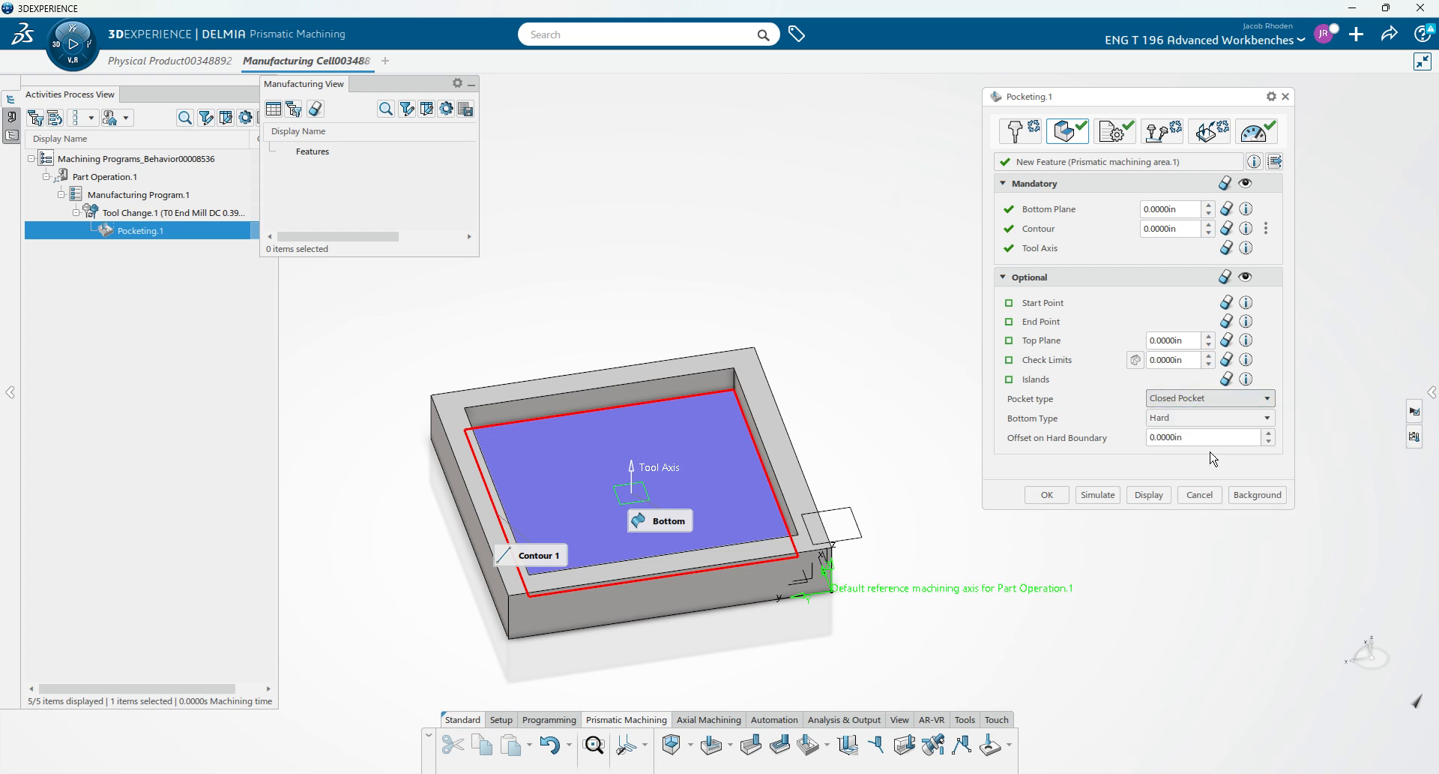
left_click(1170, 424)
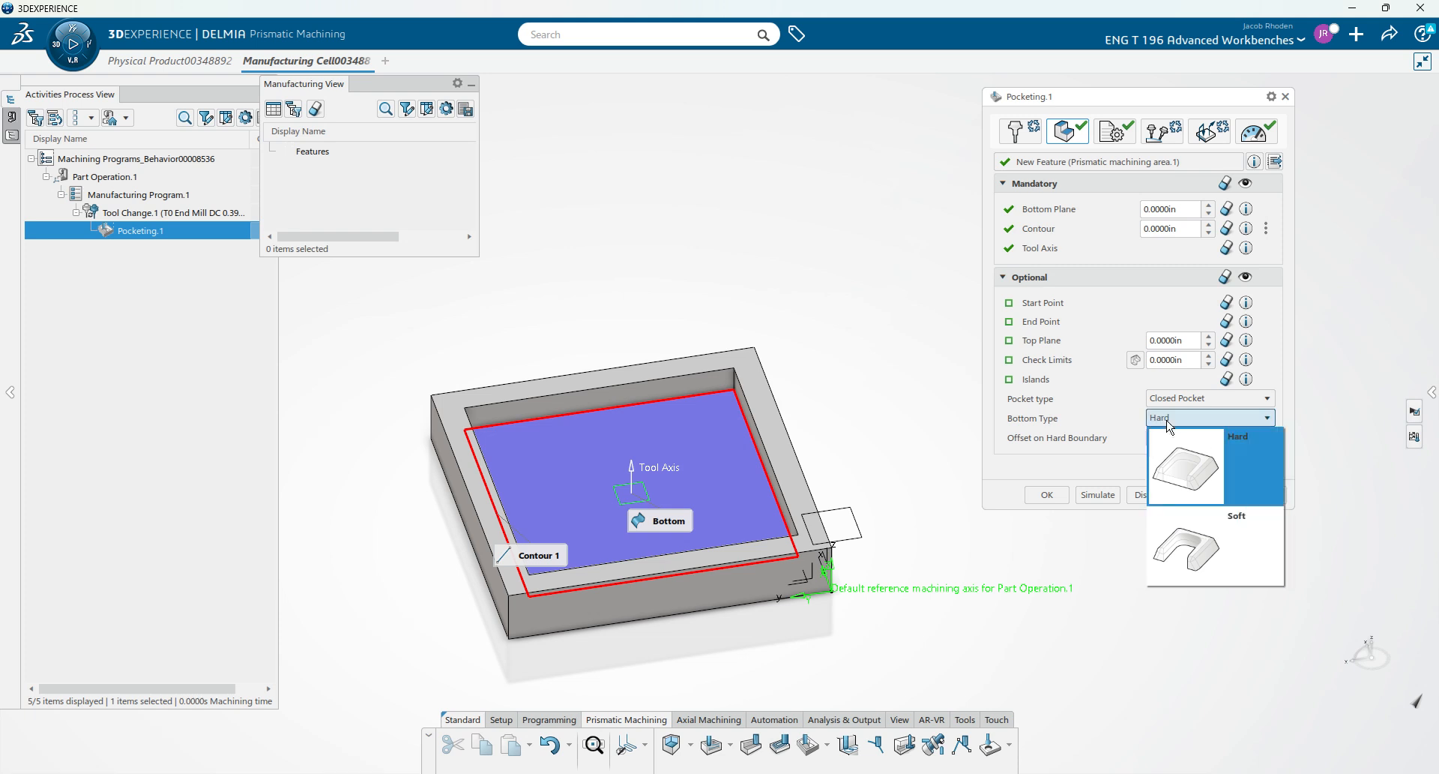
left_click(1175, 420)
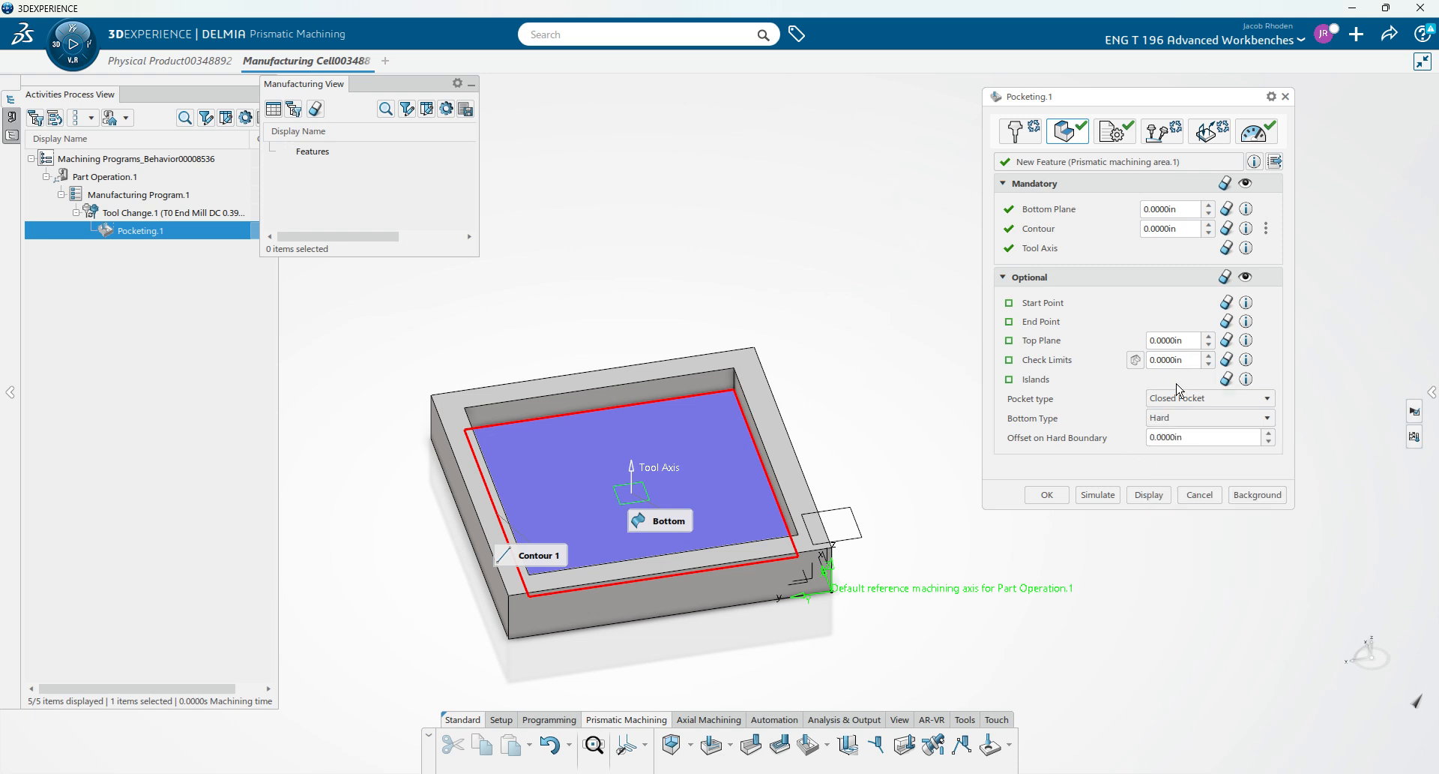
Step: Check the assigned tool and choose the Helical (outward) tool path style with Climb direction of cut for the pocketing
left_click(1023, 135)
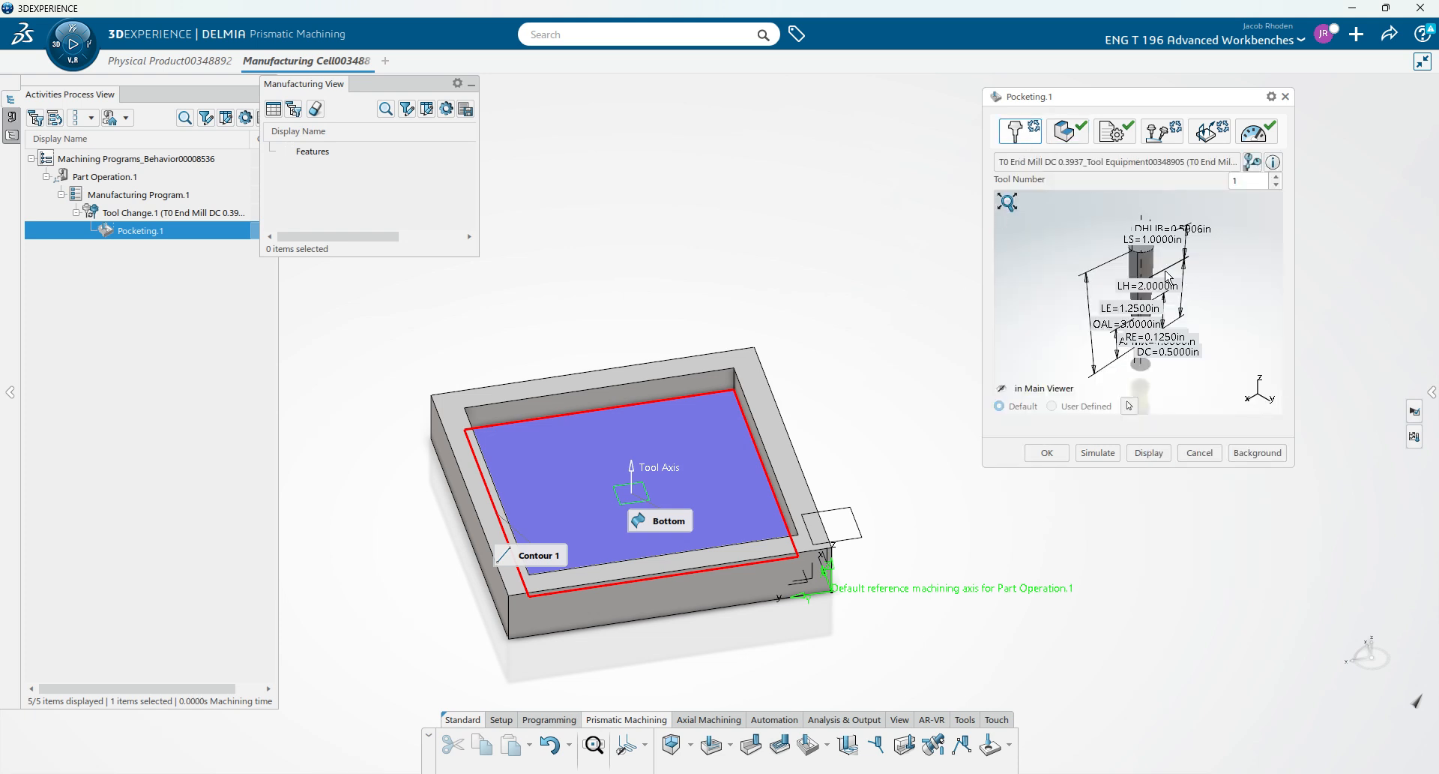
left_click(1115, 132)
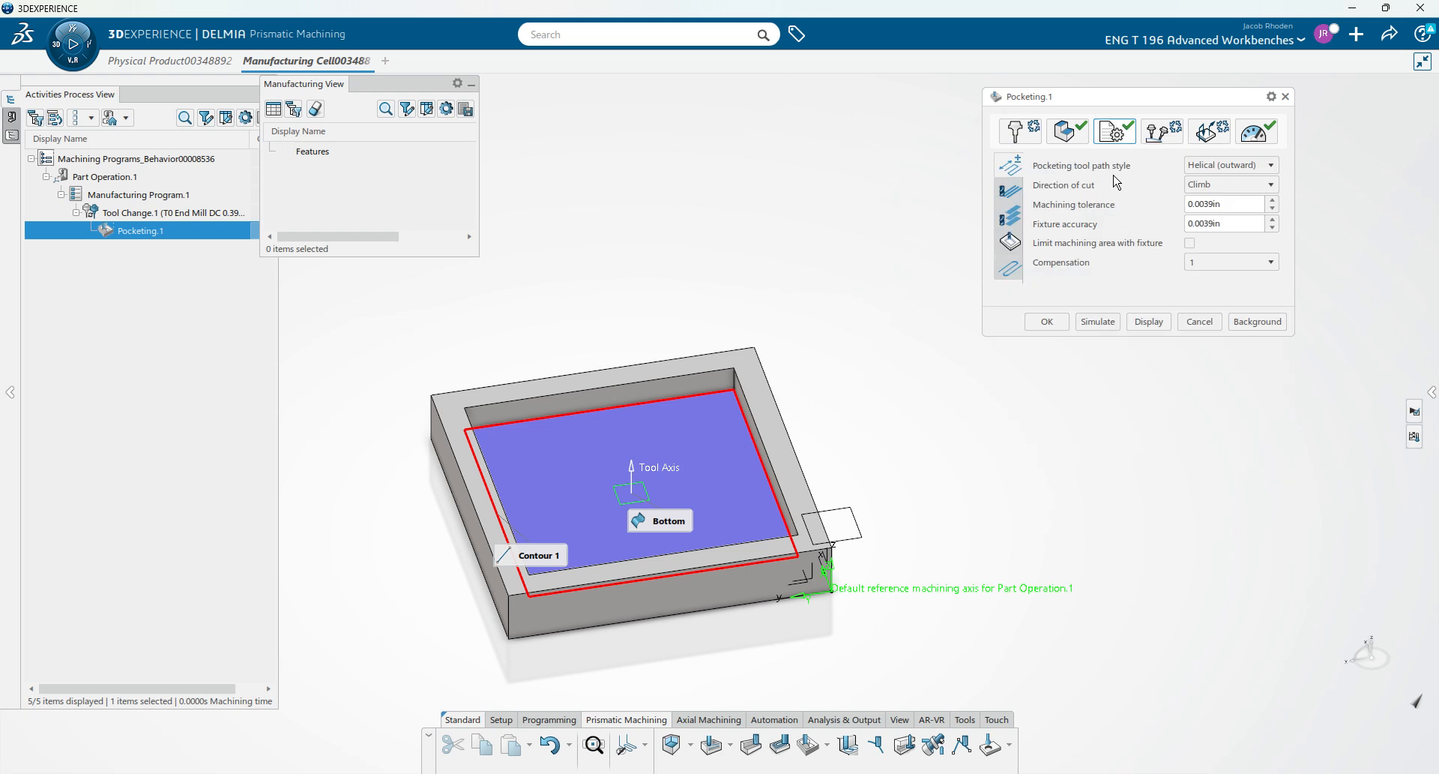
left_click(1231, 174)
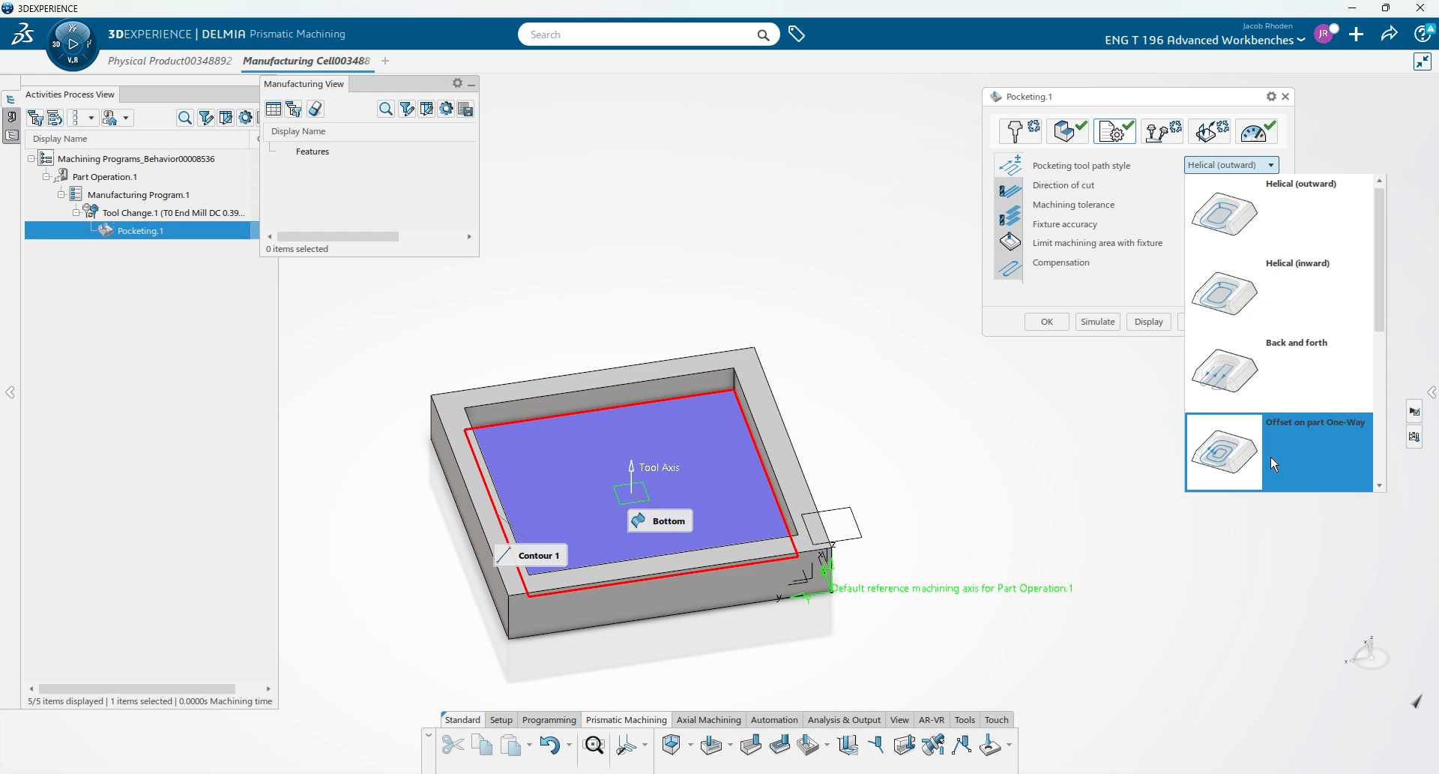
left_click(1290, 225)
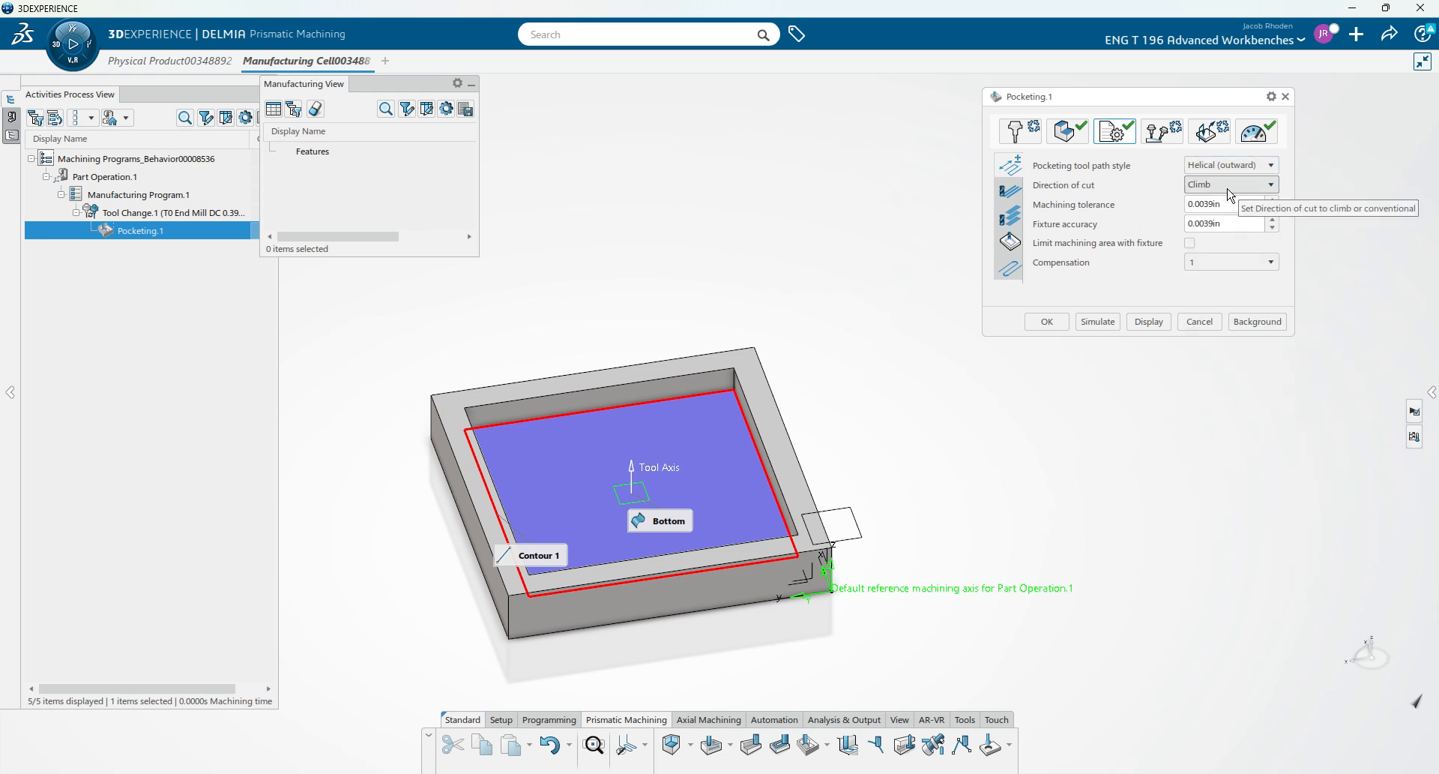
left_click(1232, 188)
left_click(1235, 221)
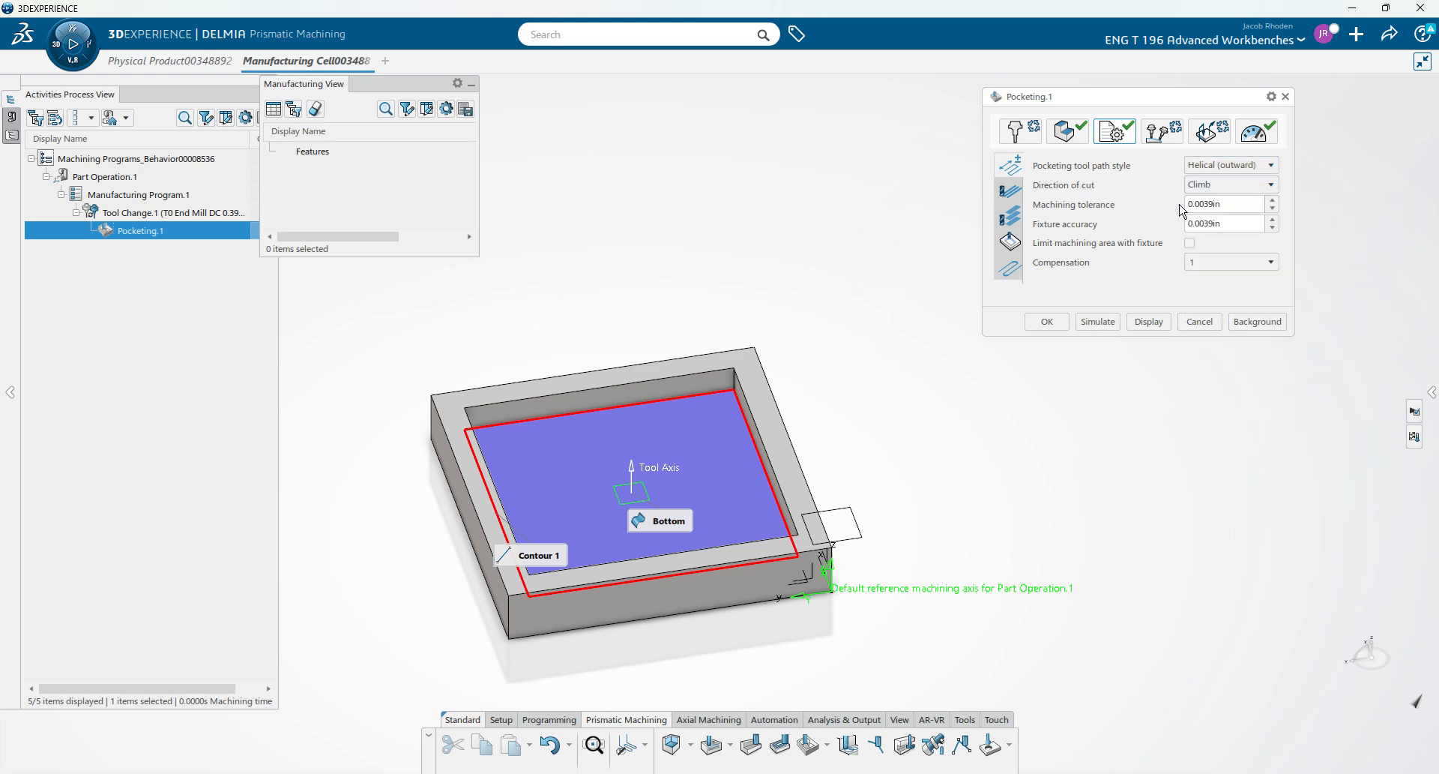
Step: Review the pocketing operation's radial, axial, finishing and high speed milling strategy settings and its axis converter options
left_click(1009, 191)
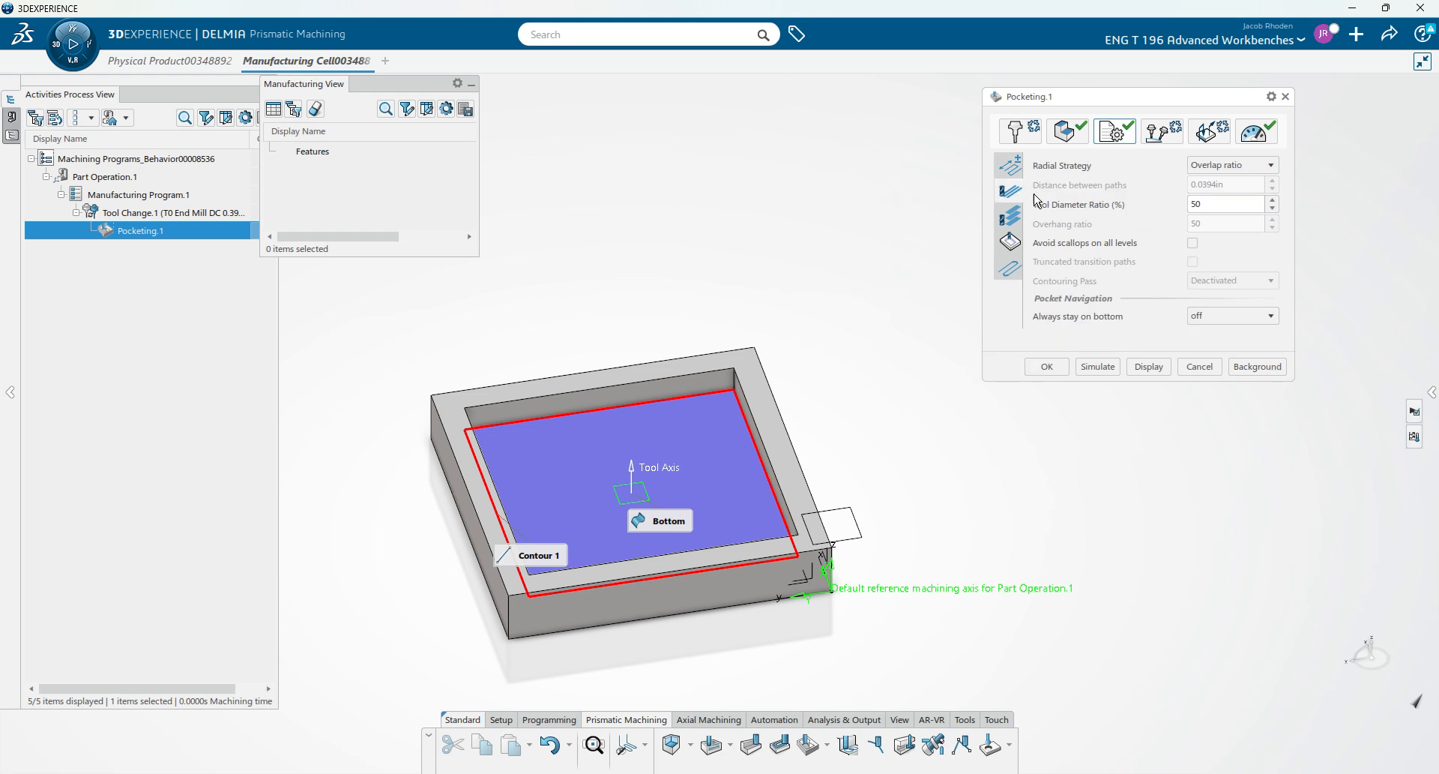
left_click(1010, 215)
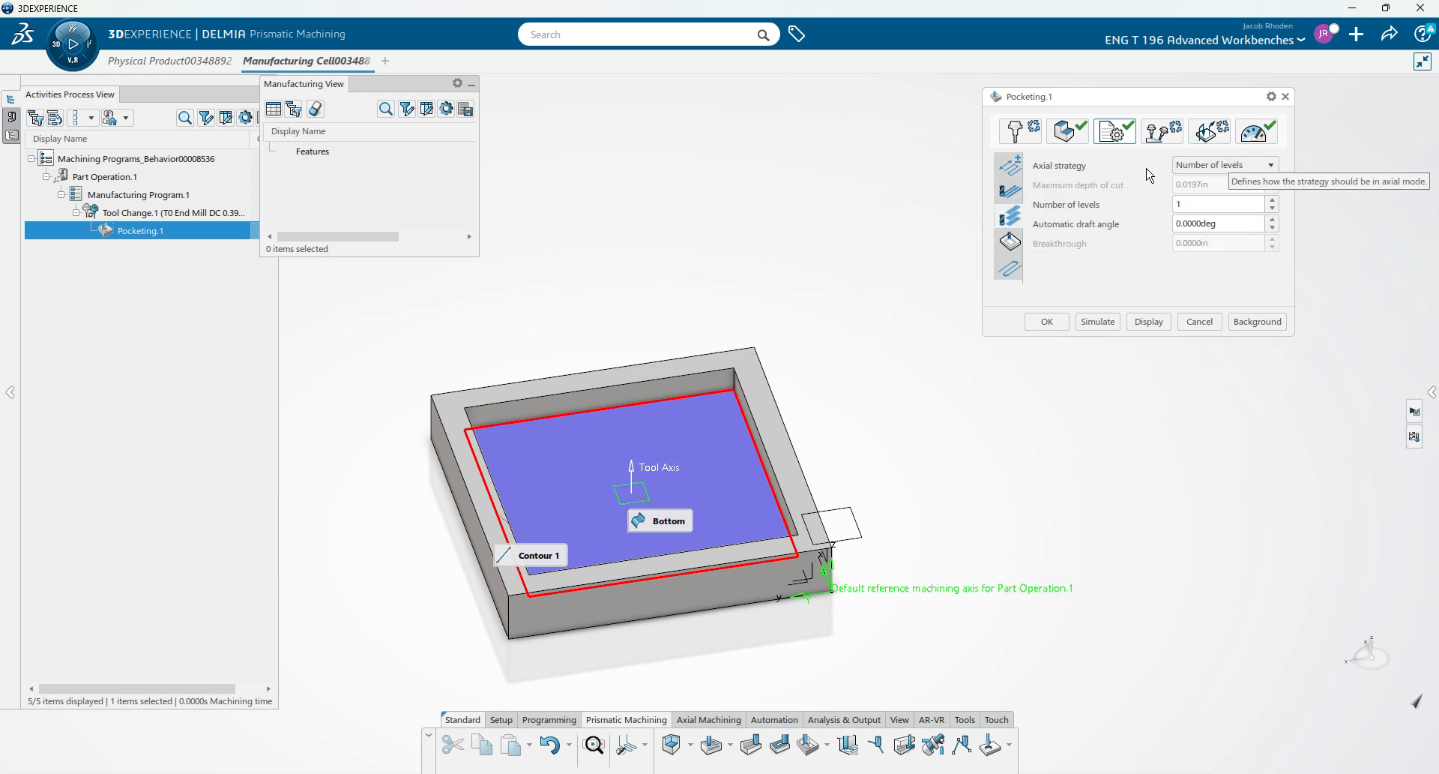
left_click(1010, 242)
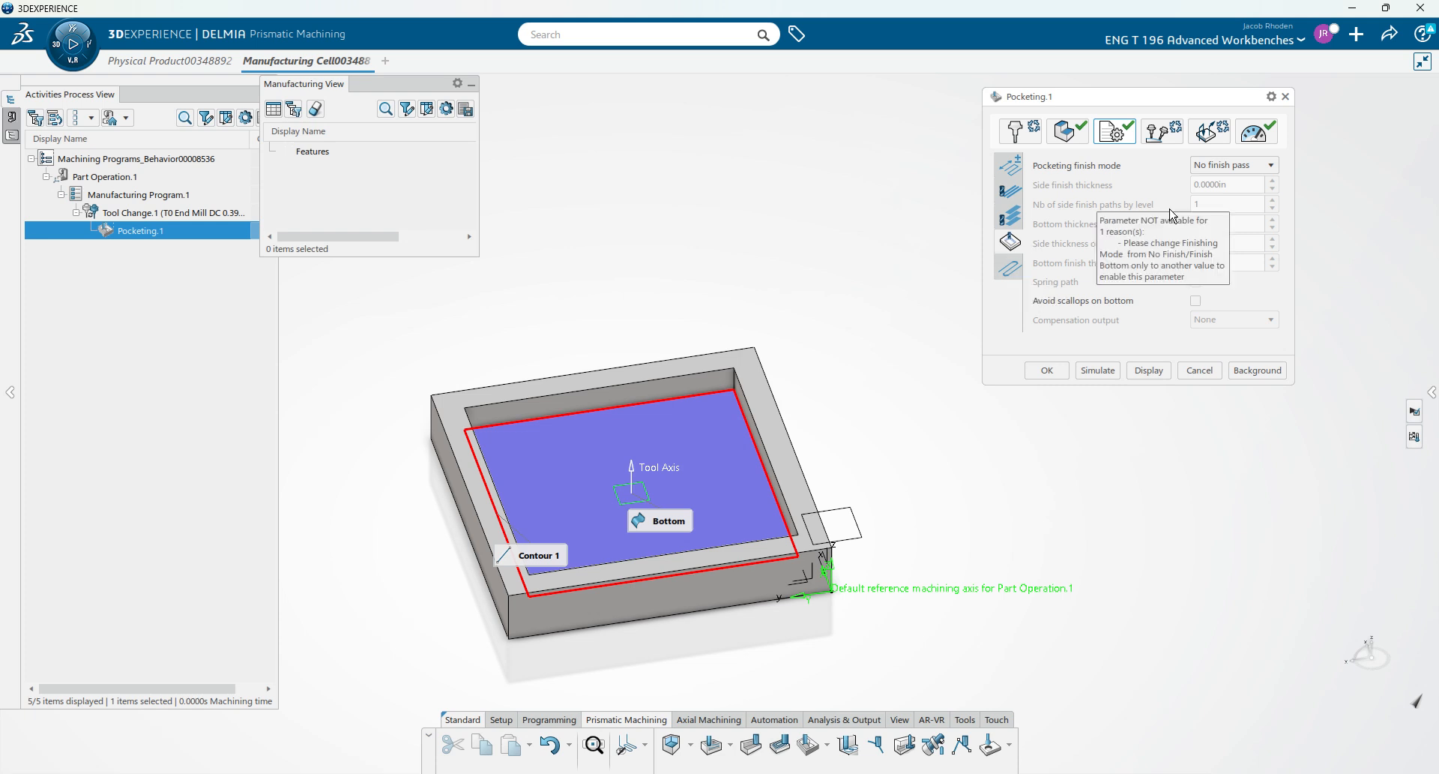
left_click(1010, 268)
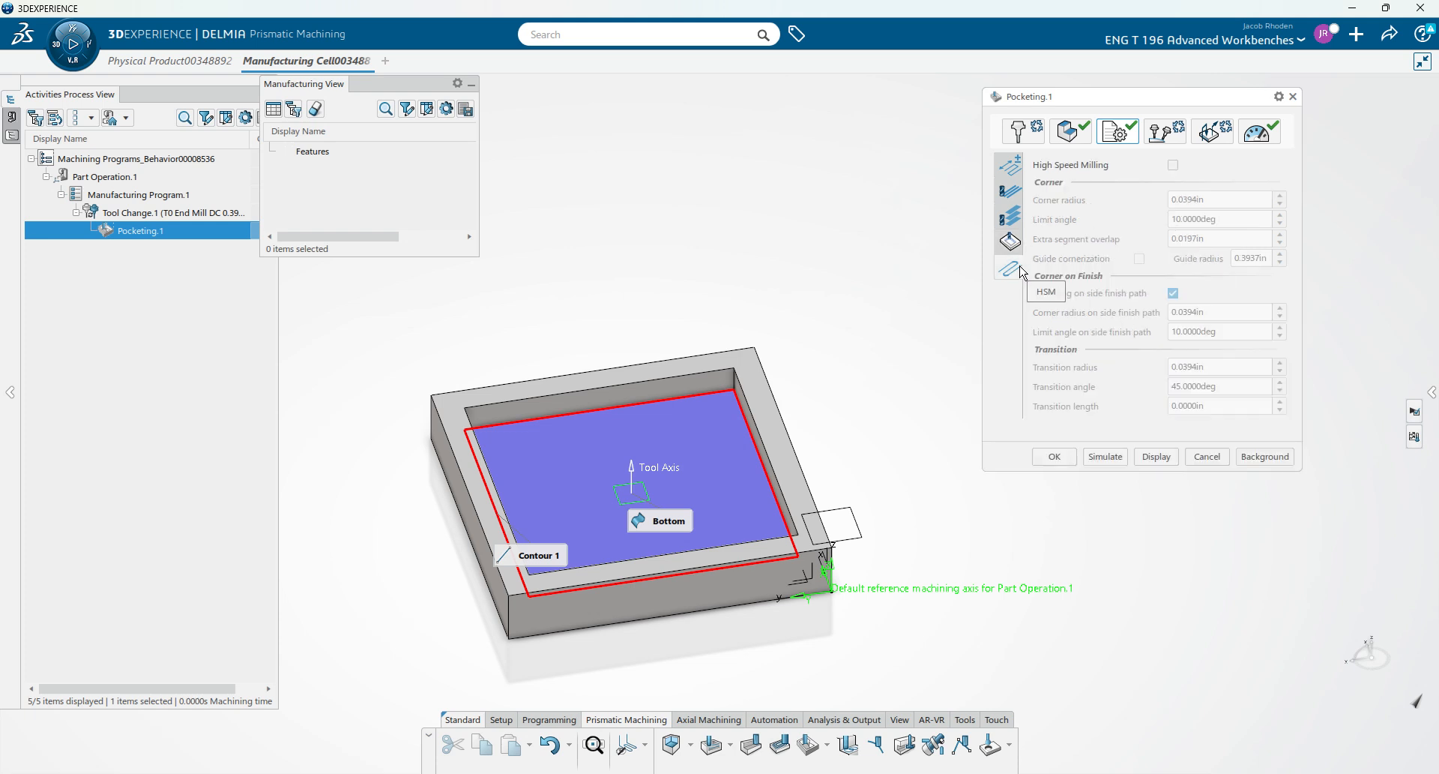
left_click(1011, 164)
left_click(1166, 133)
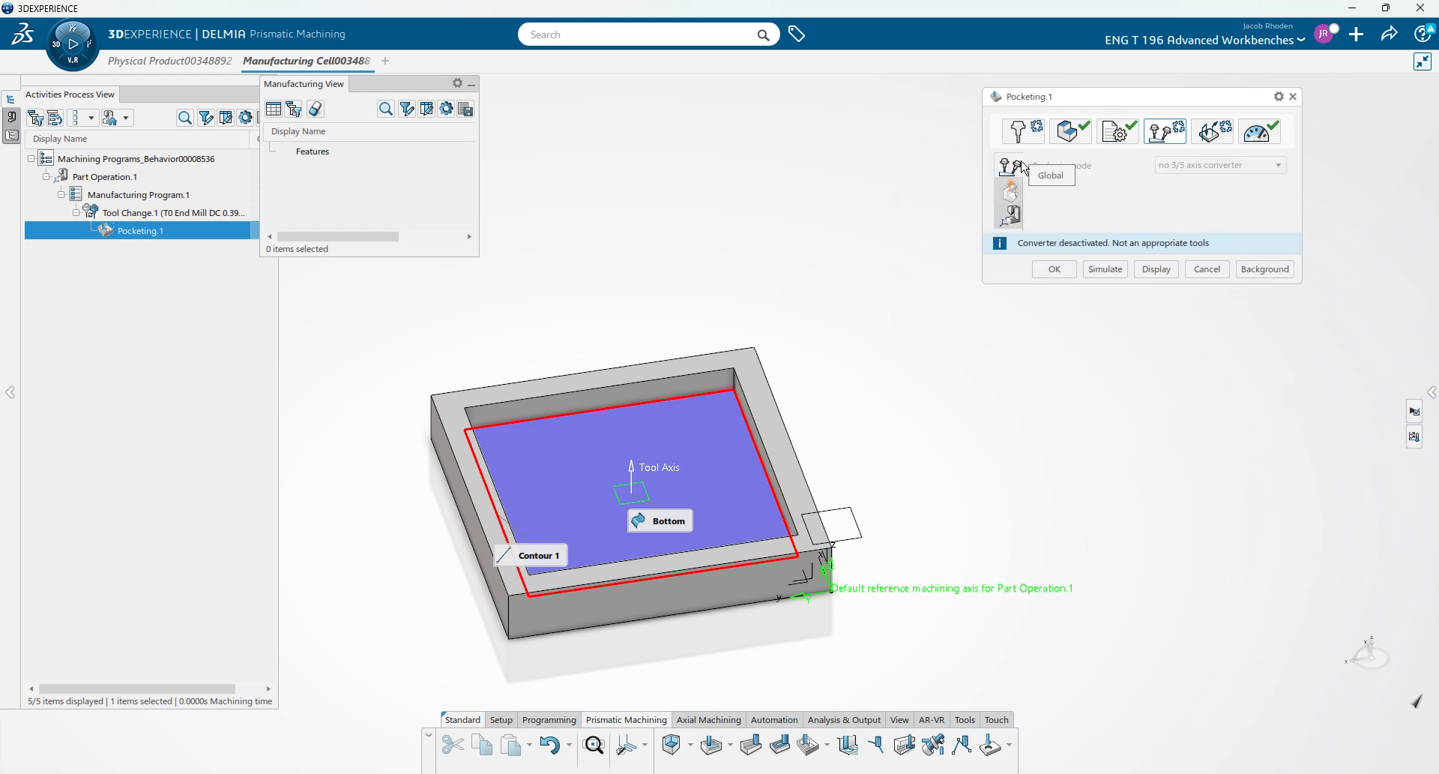
Step: Activate the pocketing operation's Clearance, Linking Retract and Linking Approach macros
left_click(1212, 132)
middle_click_drag(853, 223, 928, 200)
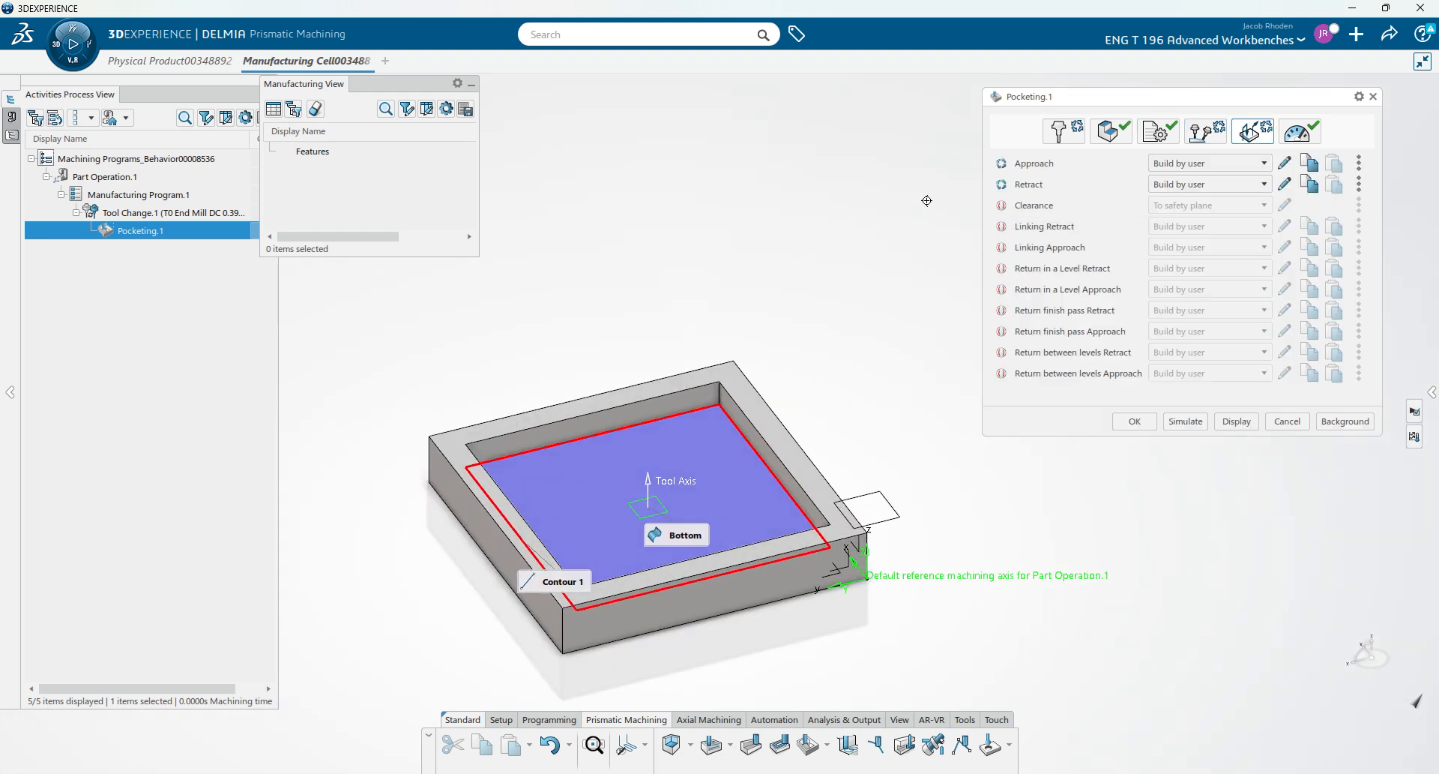
left_click(1011, 208)
left_click(1021, 223)
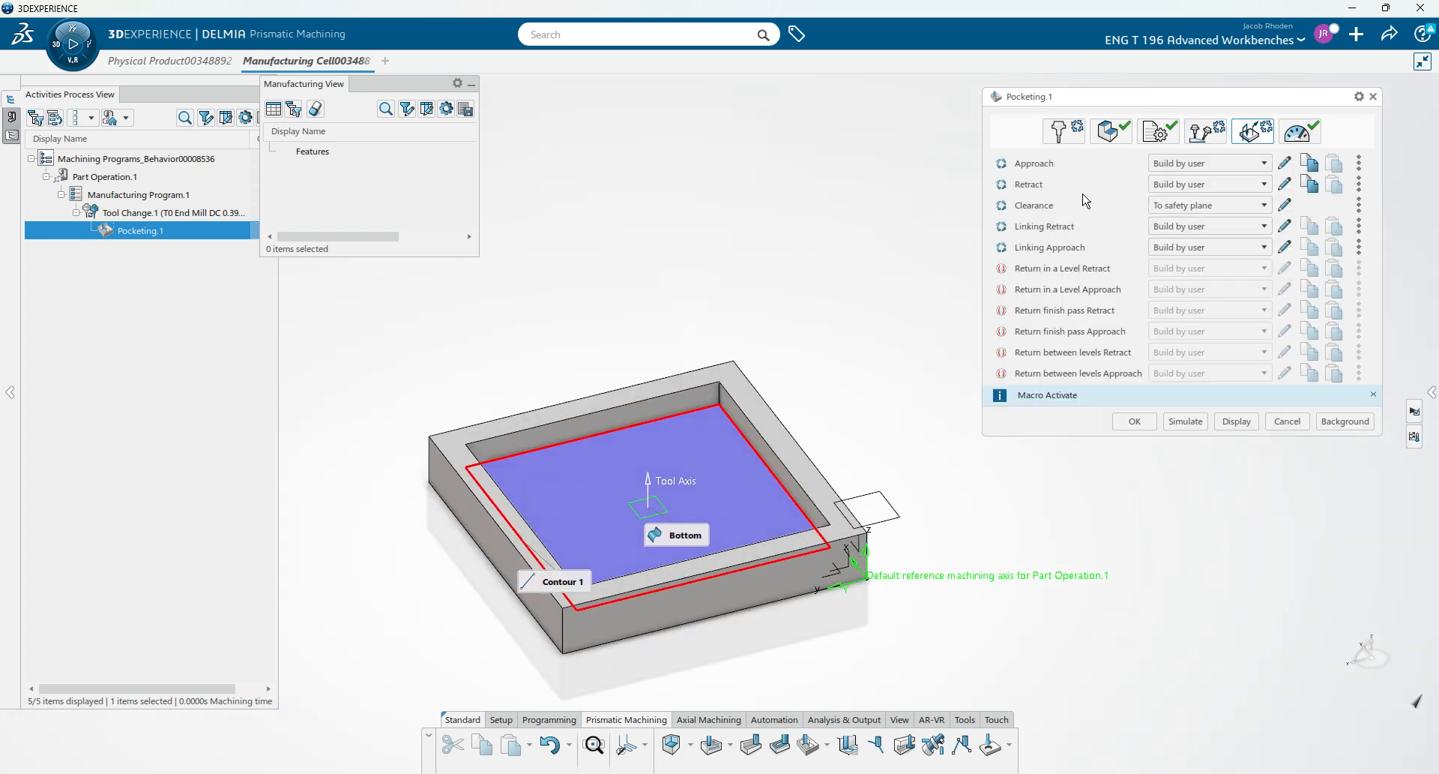
Step: Assign the safety plane beside the part's corner as the macro plane of the pocketing operation's Approach macro
left_click(1287, 165)
left_click(1230, 527)
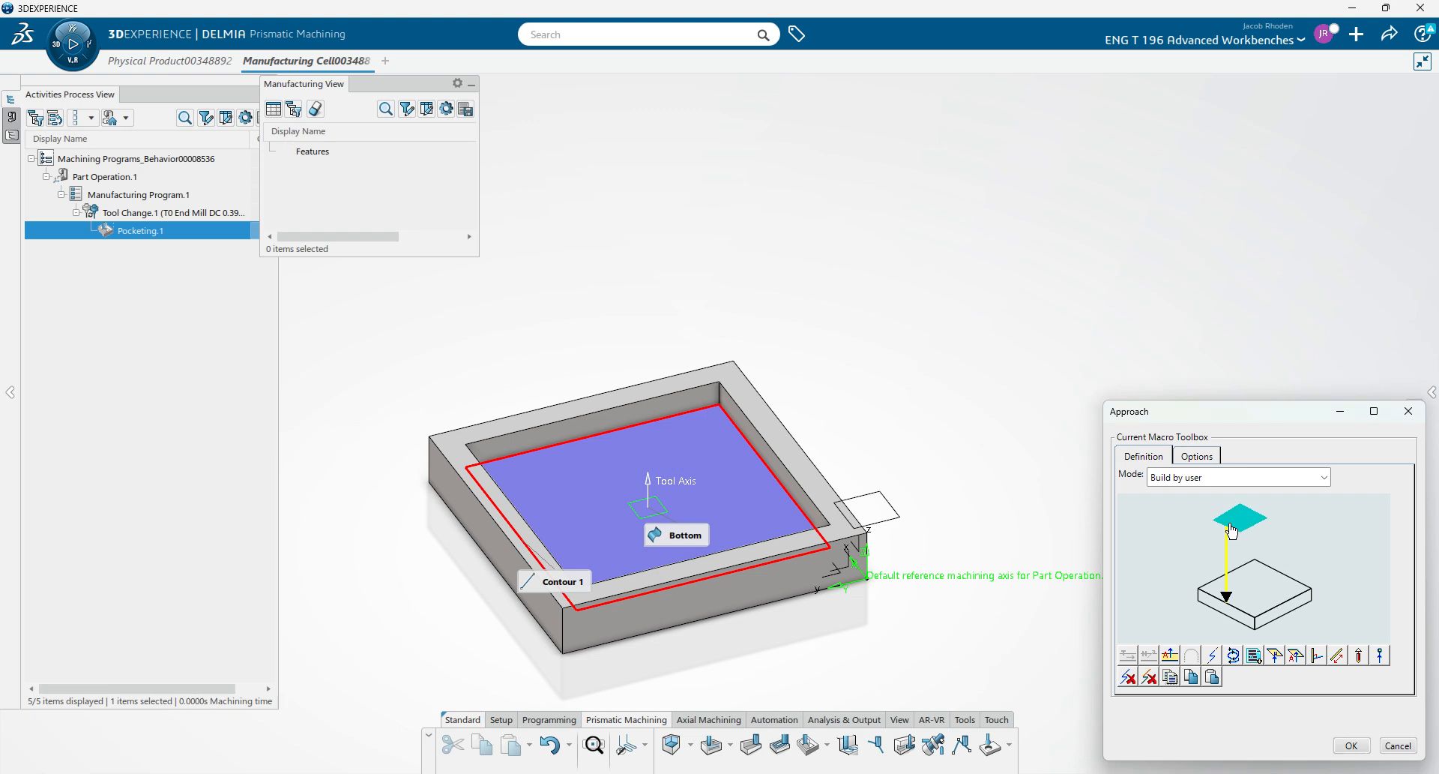
left_click(835, 494)
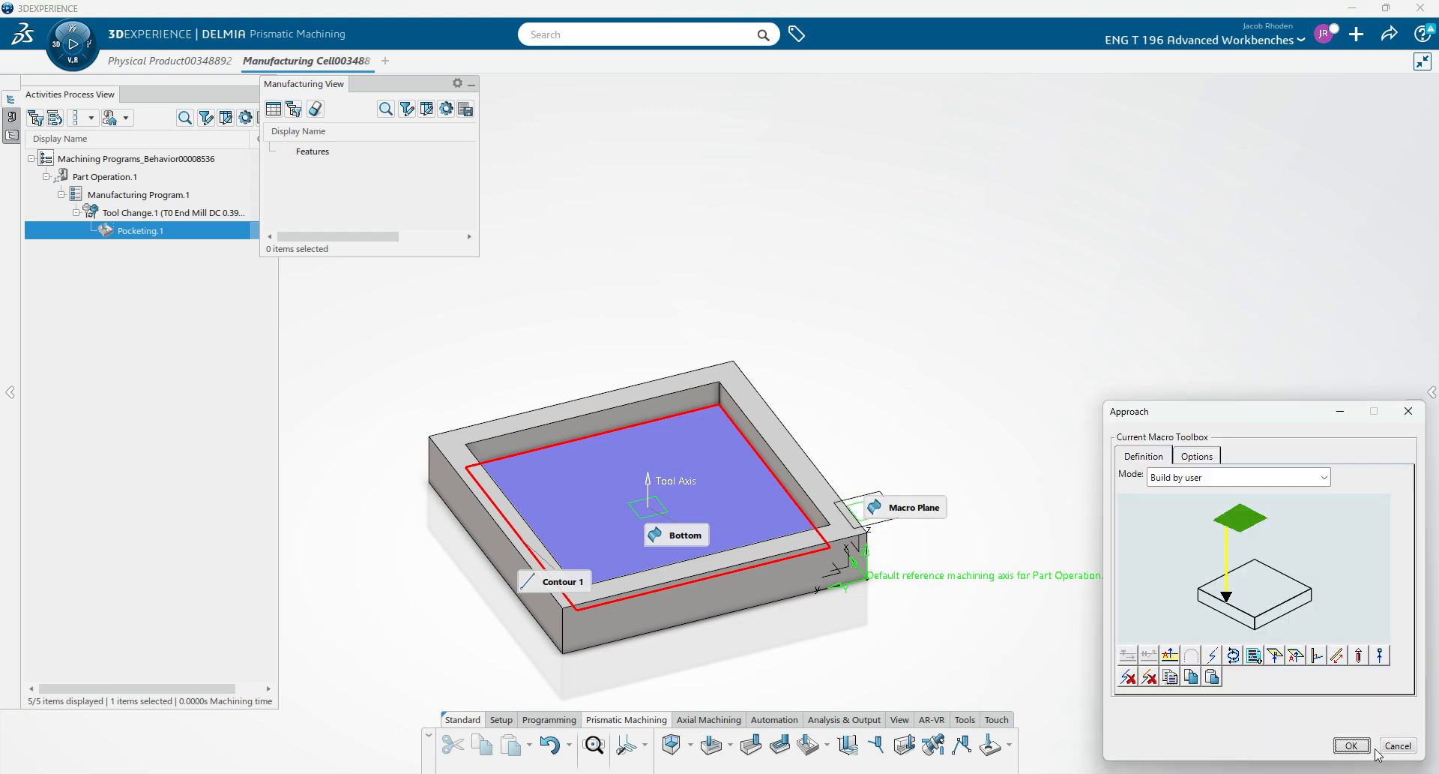
left_click(1351, 745)
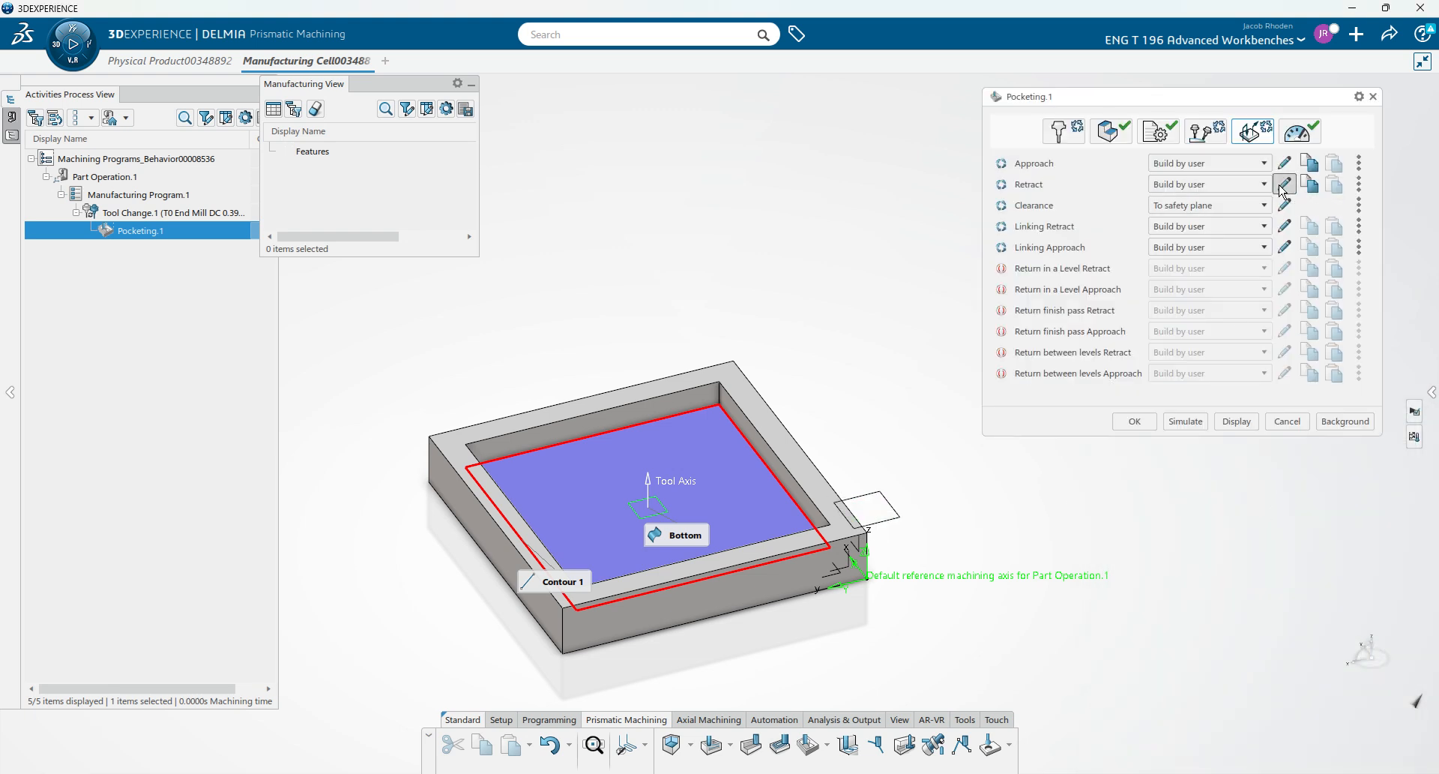
Step: Assign the safety plane beside the part's corner as the macro plane of the Retract macro
left_click(1285, 184)
left_click(1233, 524)
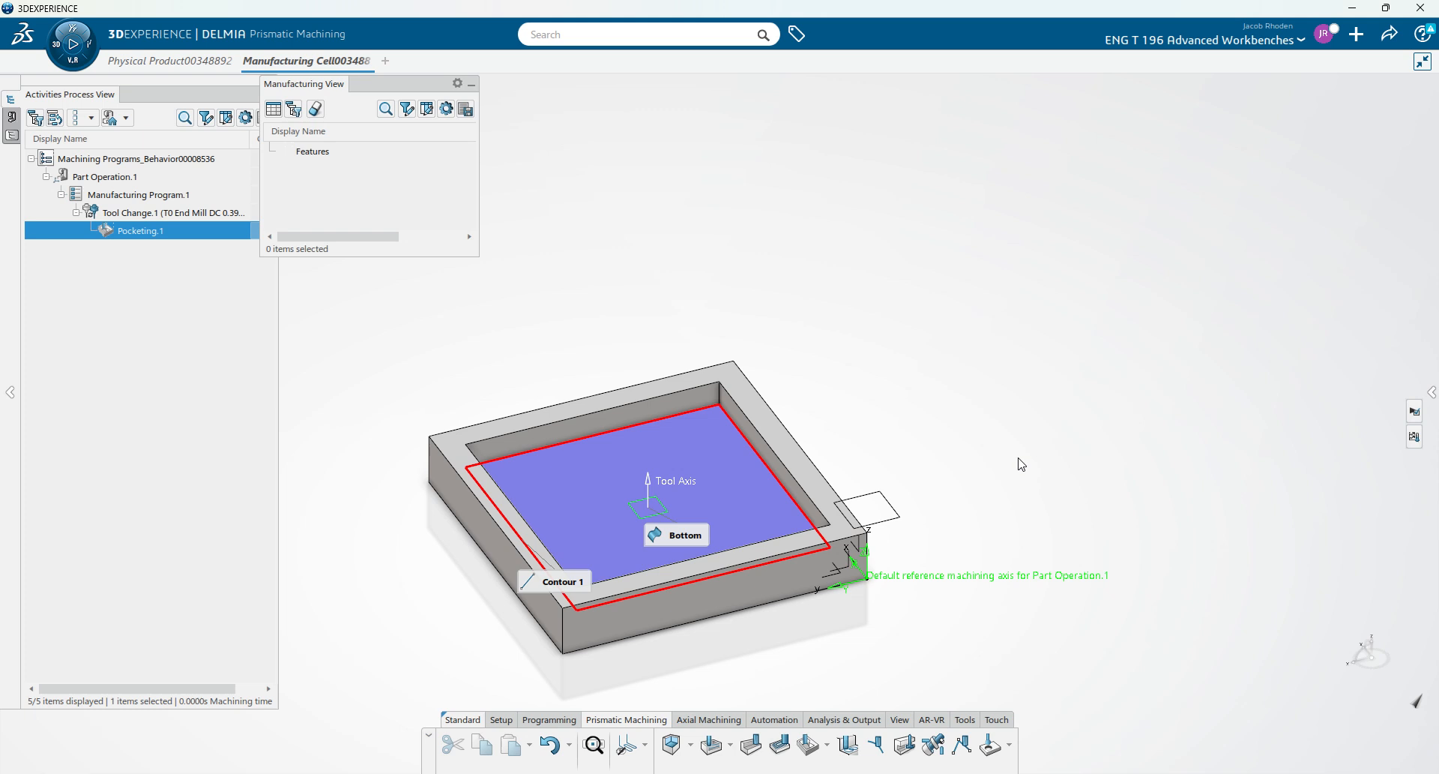
left_click(910, 523)
left_click(1351, 745)
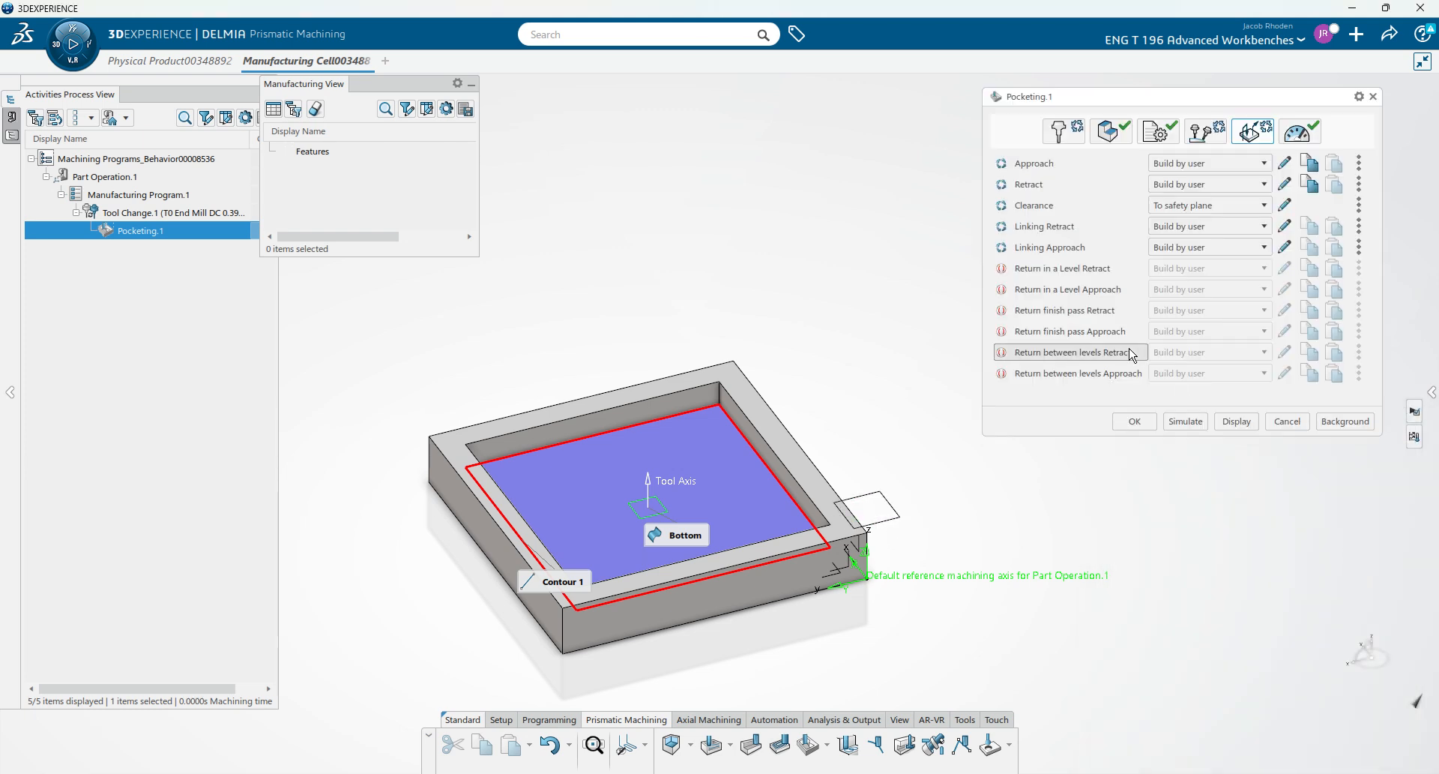
Step: Add an axial motion up to a plane to the Linking Retract macro and assign the safety plane to it
left_click(1284, 227)
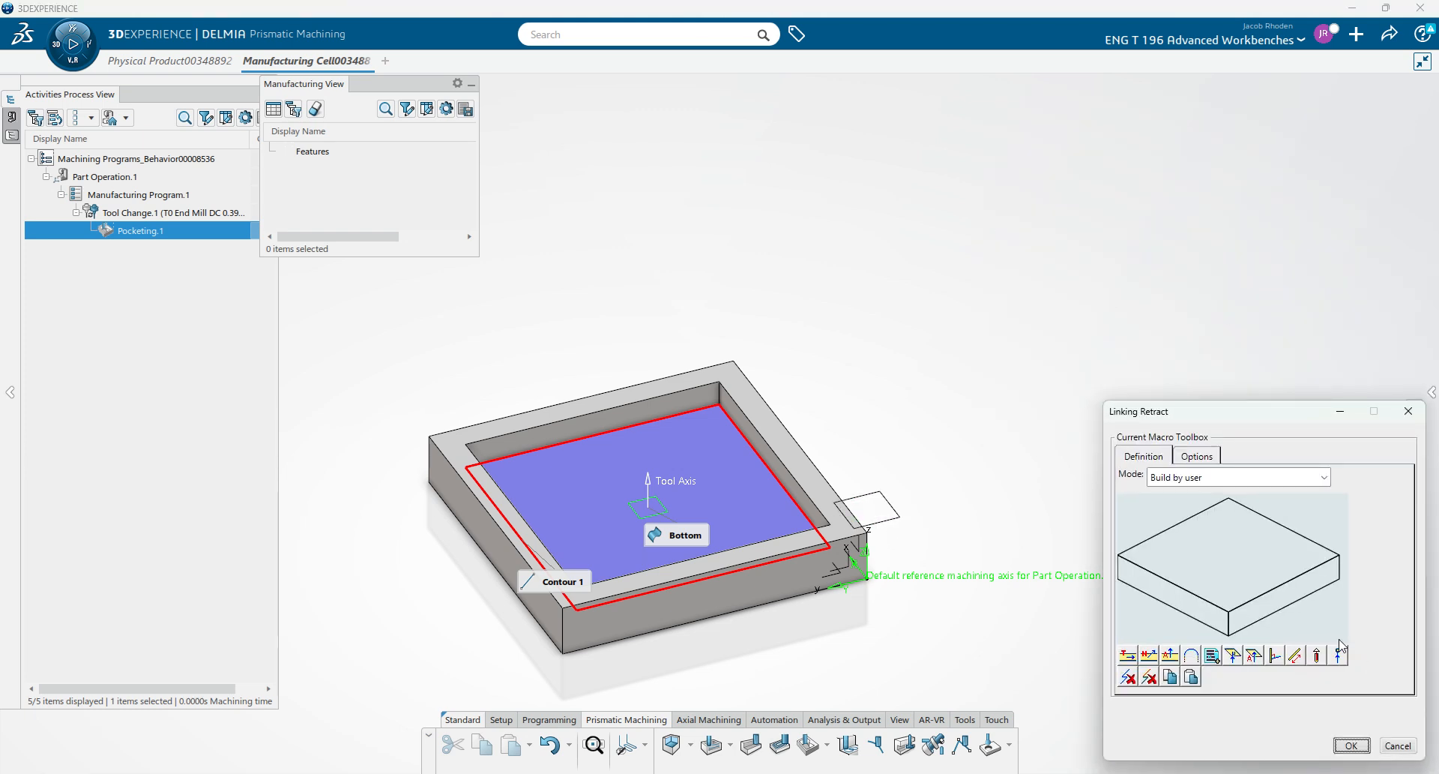
left_click(1254, 655)
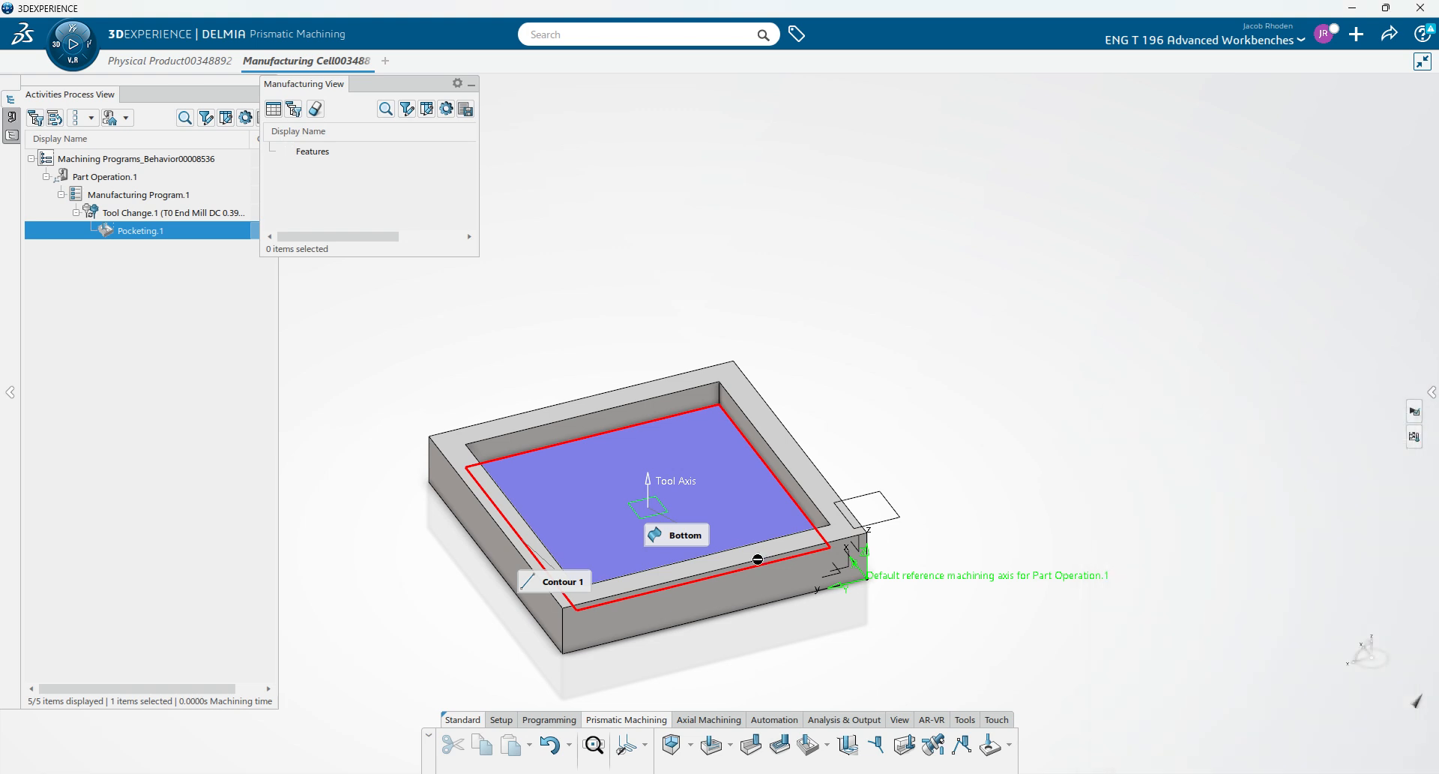
left_click(889, 522)
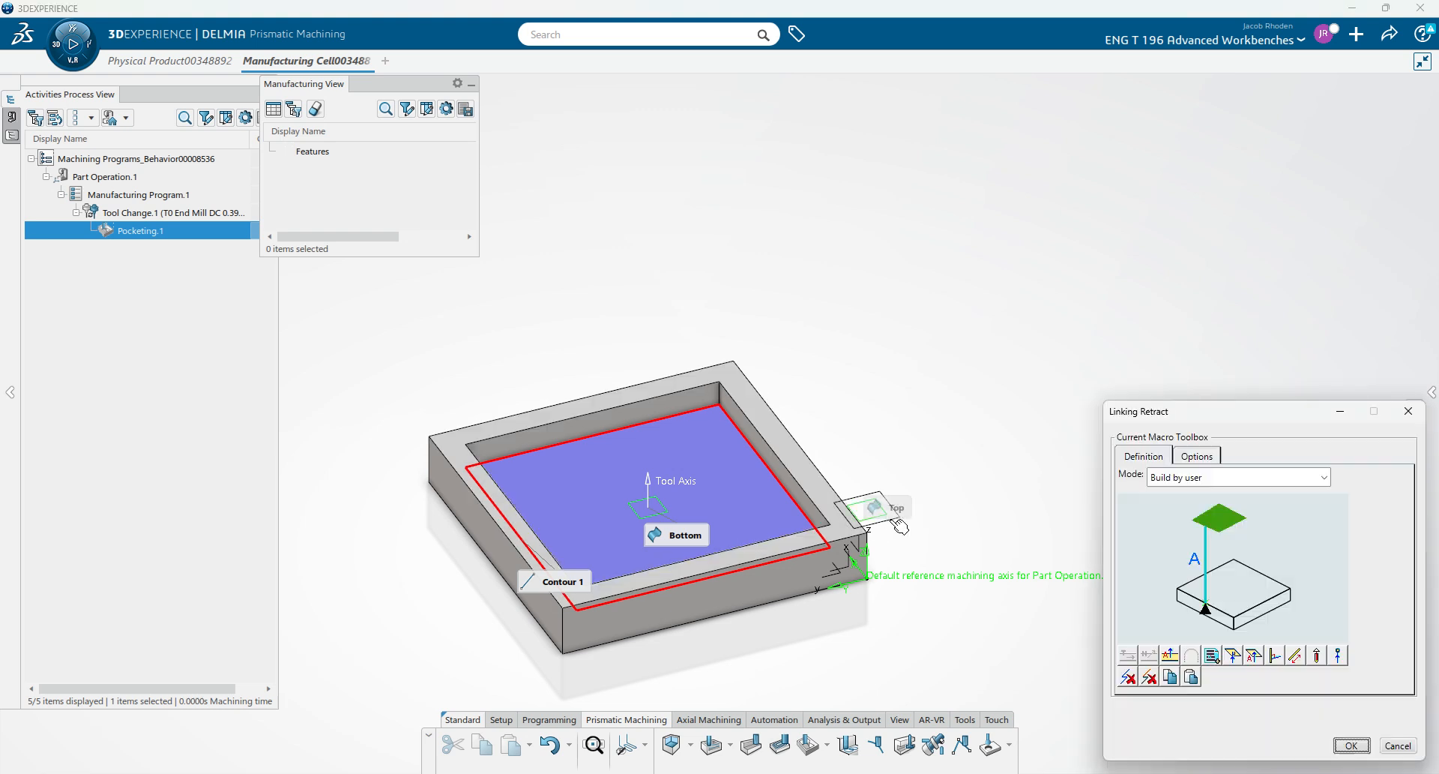
left_click(1352, 746)
Step: Add an axial motion from a plane to the Linking Approach macro, using the safety plane
left_click(1284, 250)
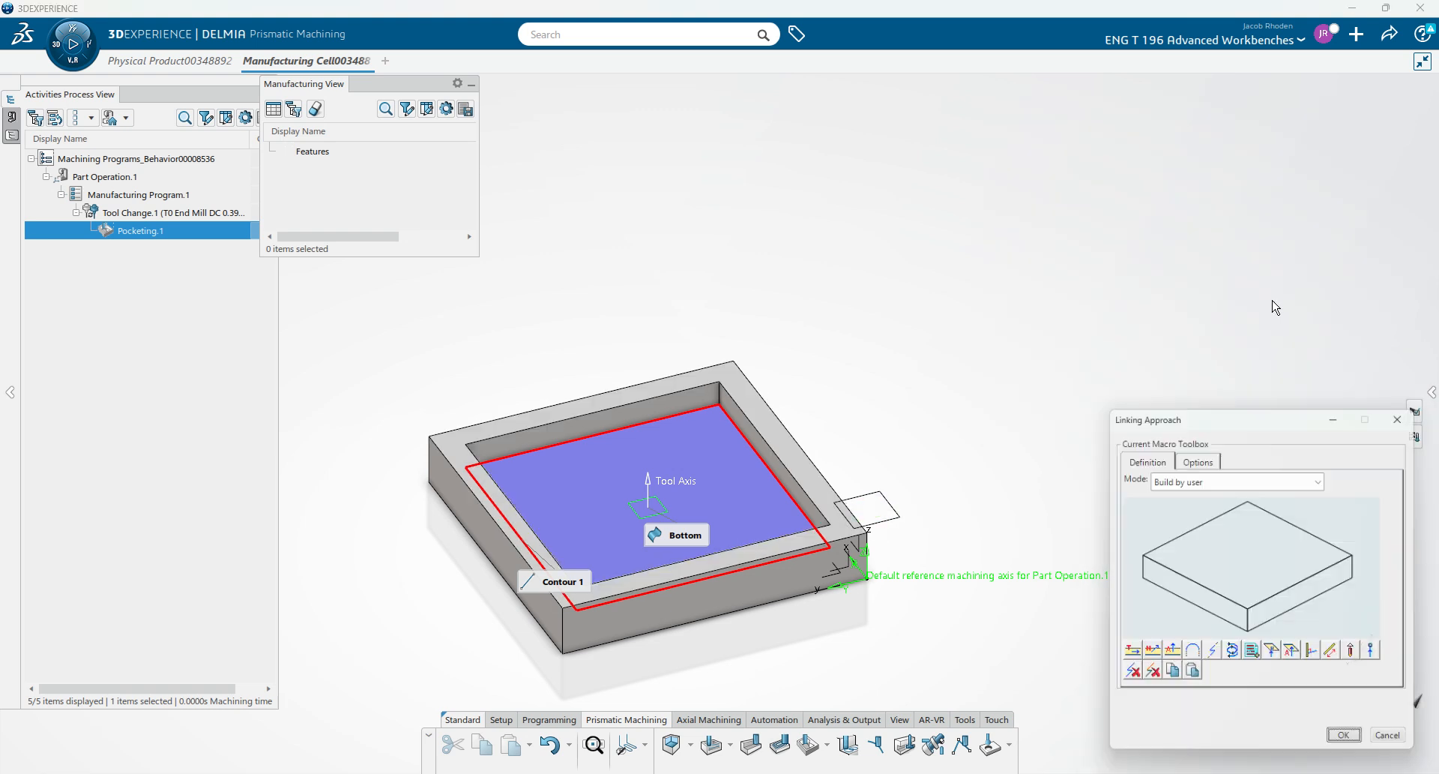
left_click(1296, 656)
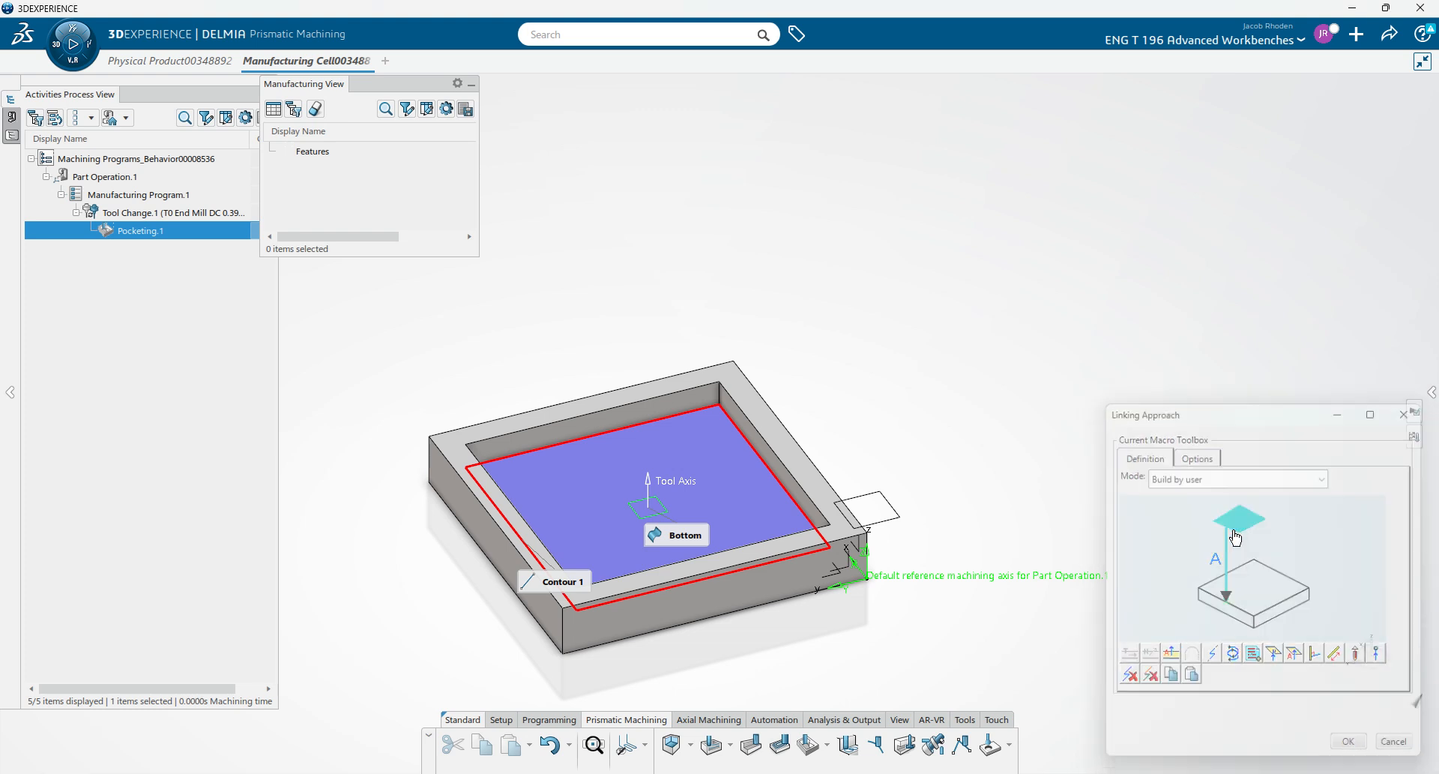
left_click(1352, 745)
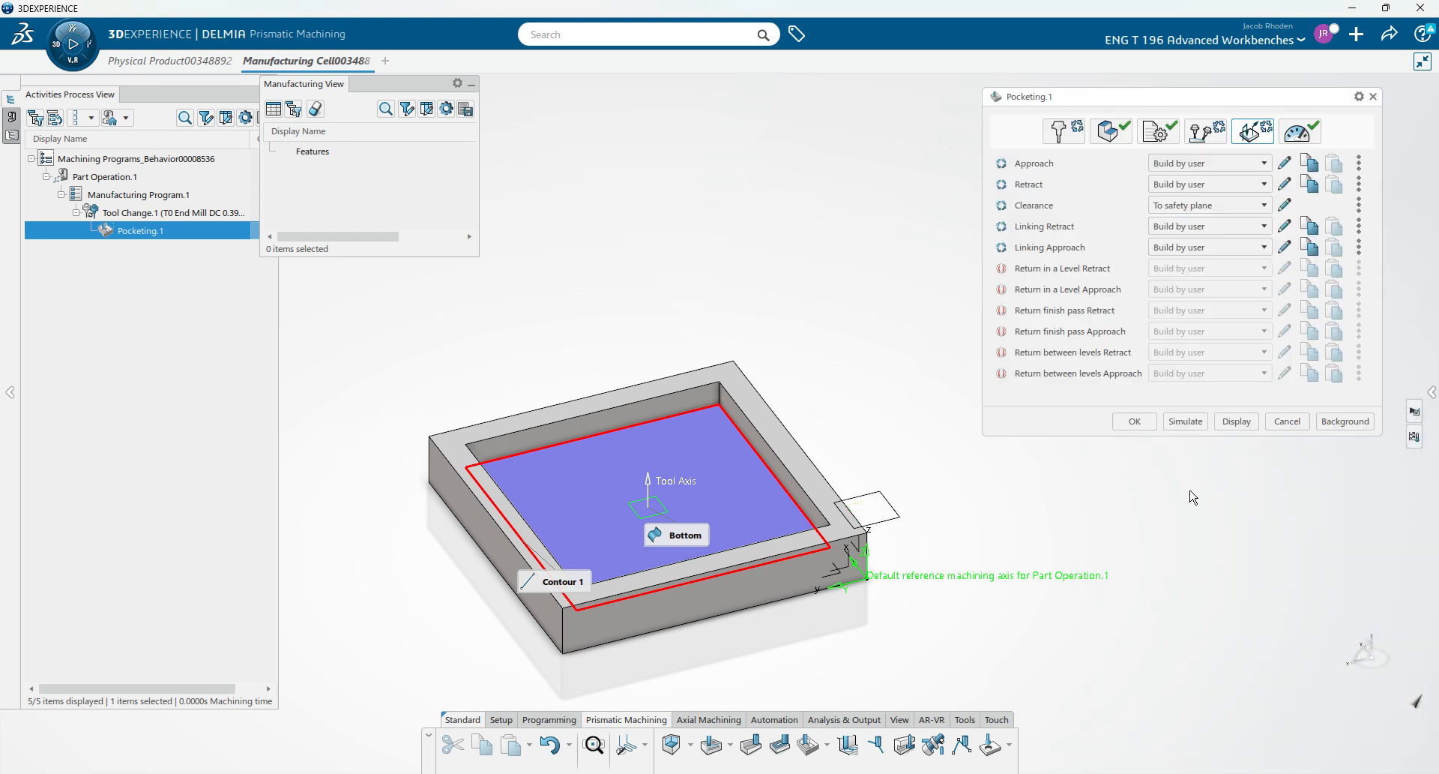
Step: Review the pocketing operation's feeds and speeds, strategy, geometry and tool settings
left_click(1319, 133)
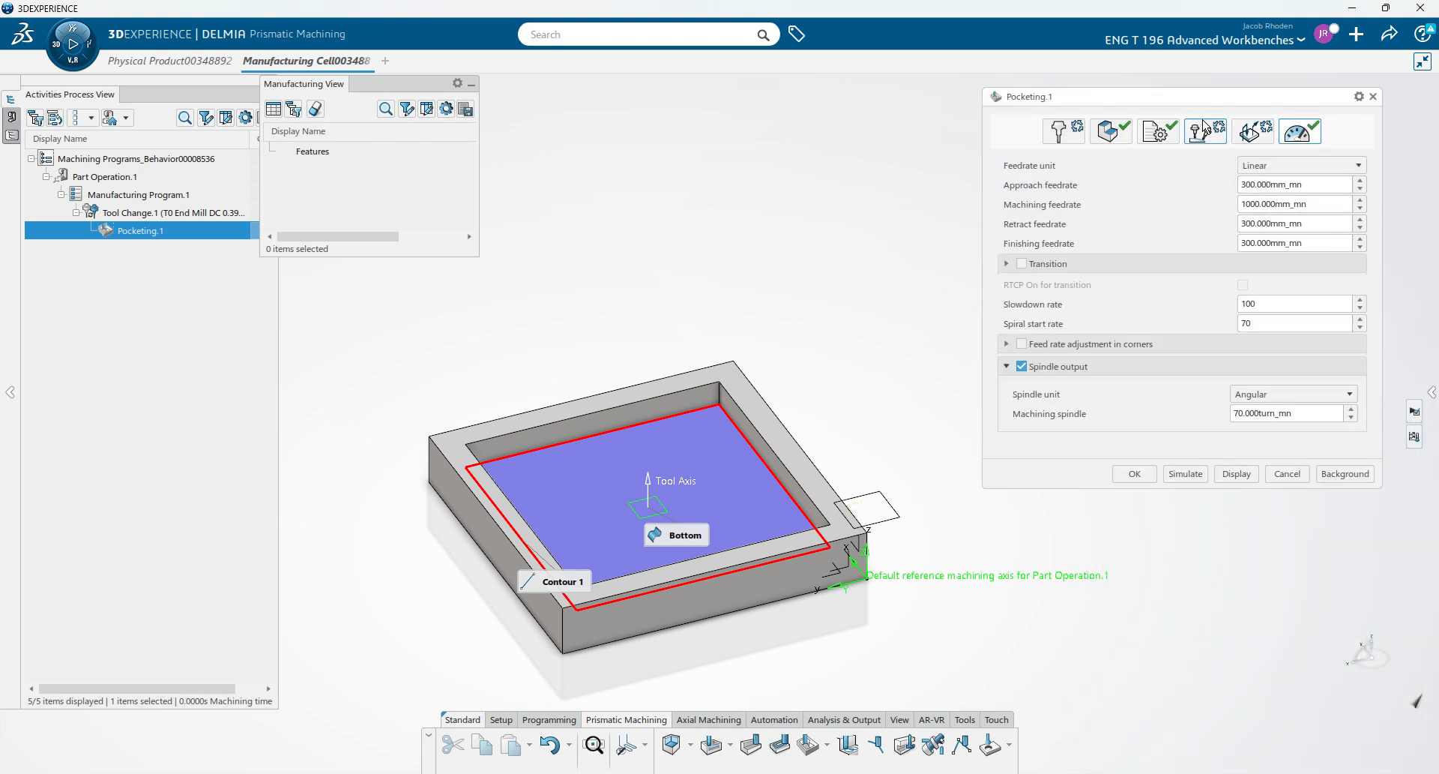
left_click(1154, 135)
left_click(1108, 133)
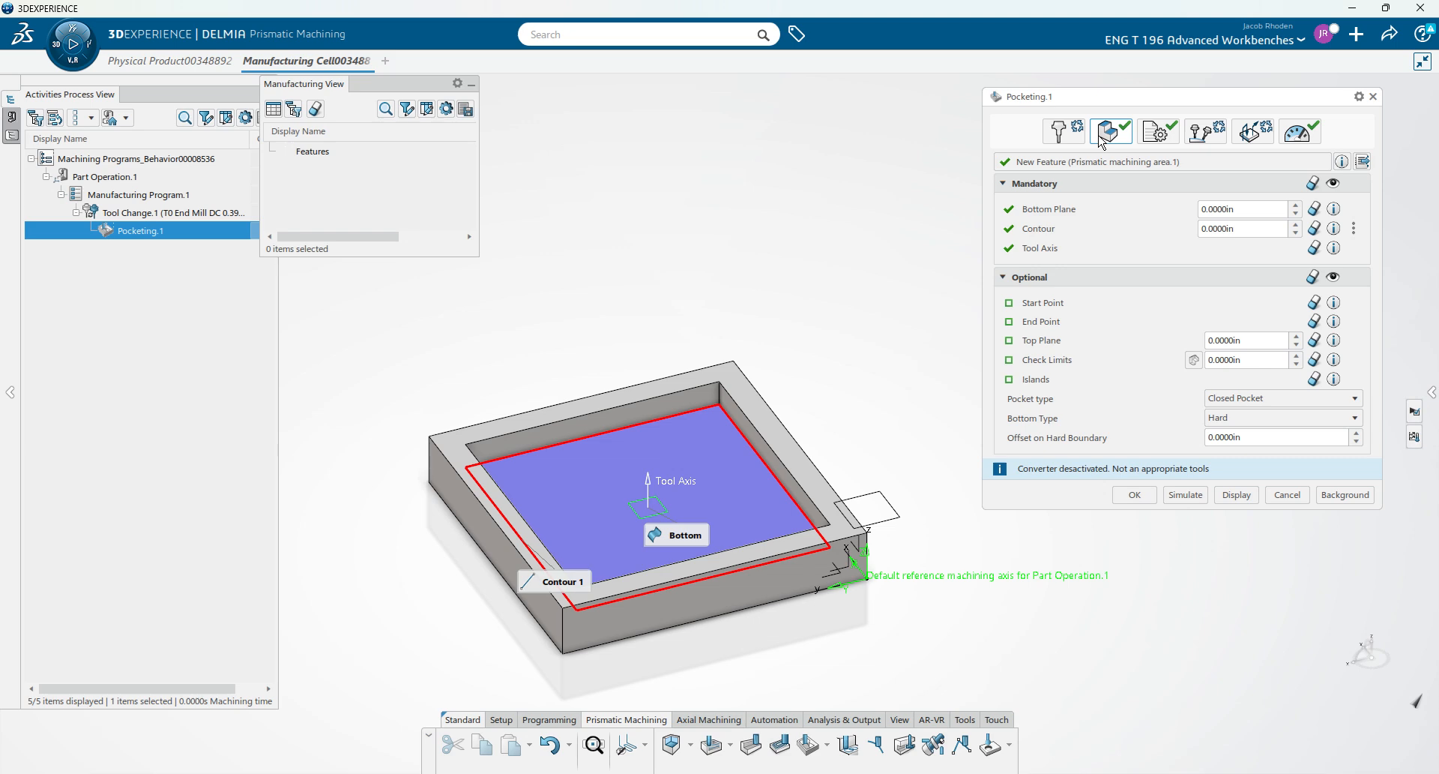
left_click(1064, 132)
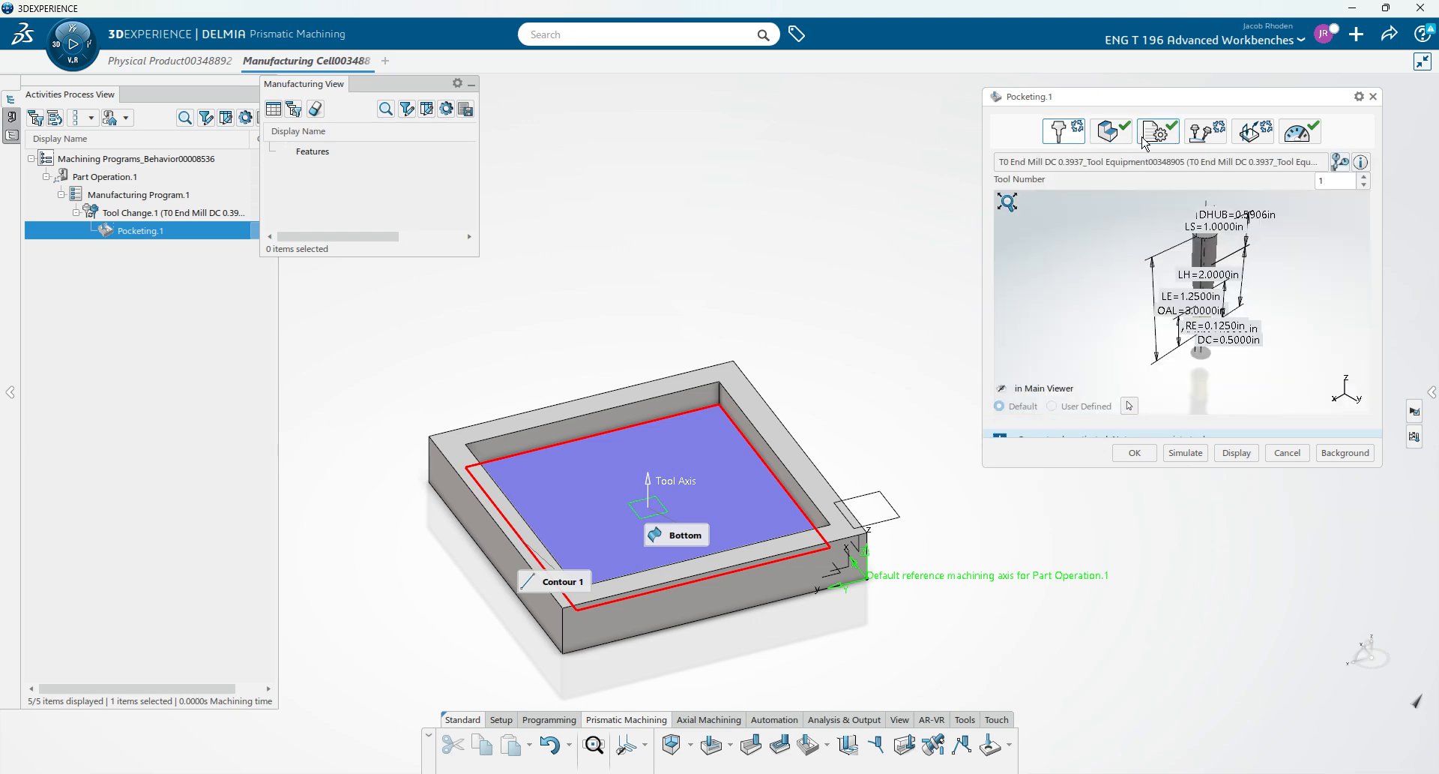
Step: Start the simulation of the pocketing operation to compute its tool path and examine the path around the pocket
left_click(1185, 452)
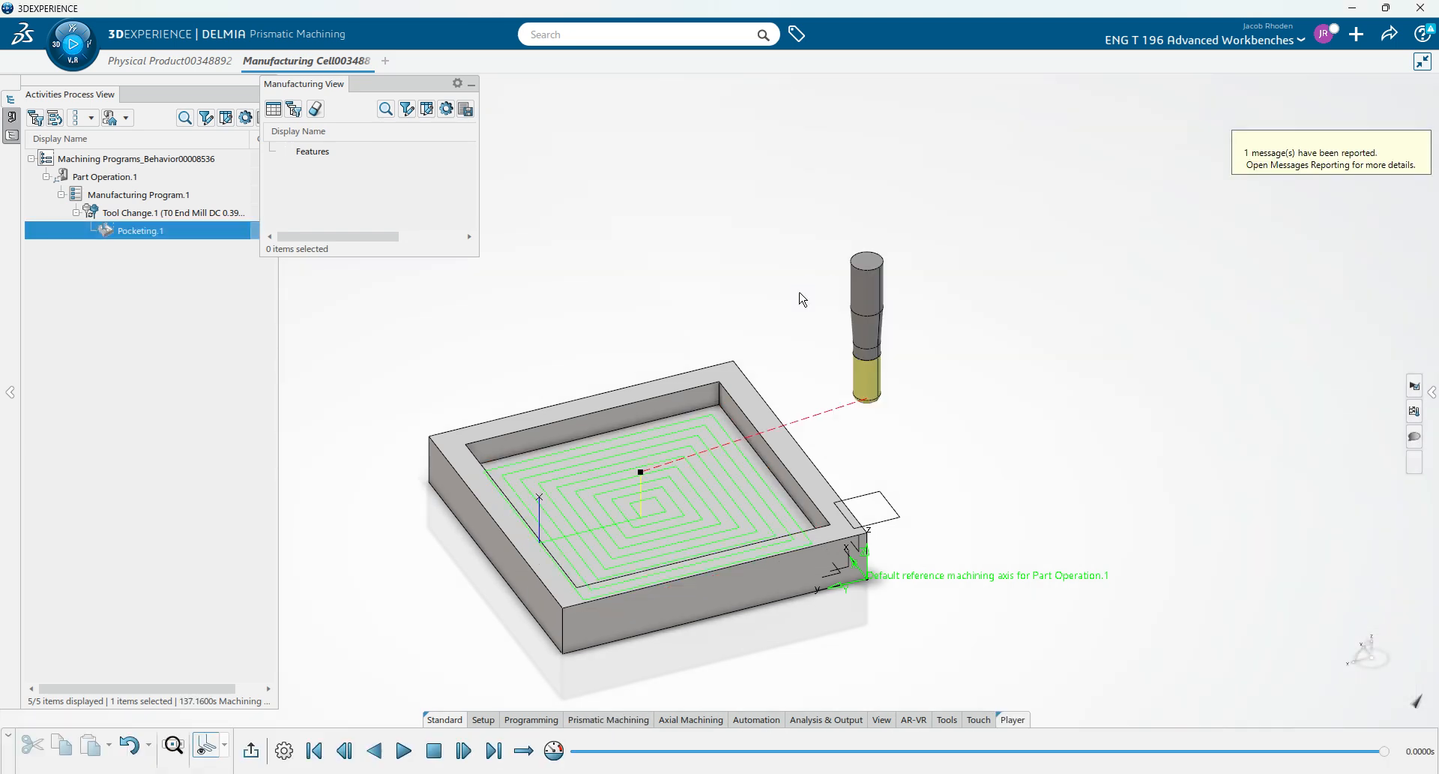
middle_click_drag(697, 324, 731, 162)
middle_click_drag(1011, 440, 1005, 398)
middle_click_drag(852, 453, 874, 556)
middle_click_drag(880, 412, 1018, 459)
middle_click_drag(899, 453, 933, 495)
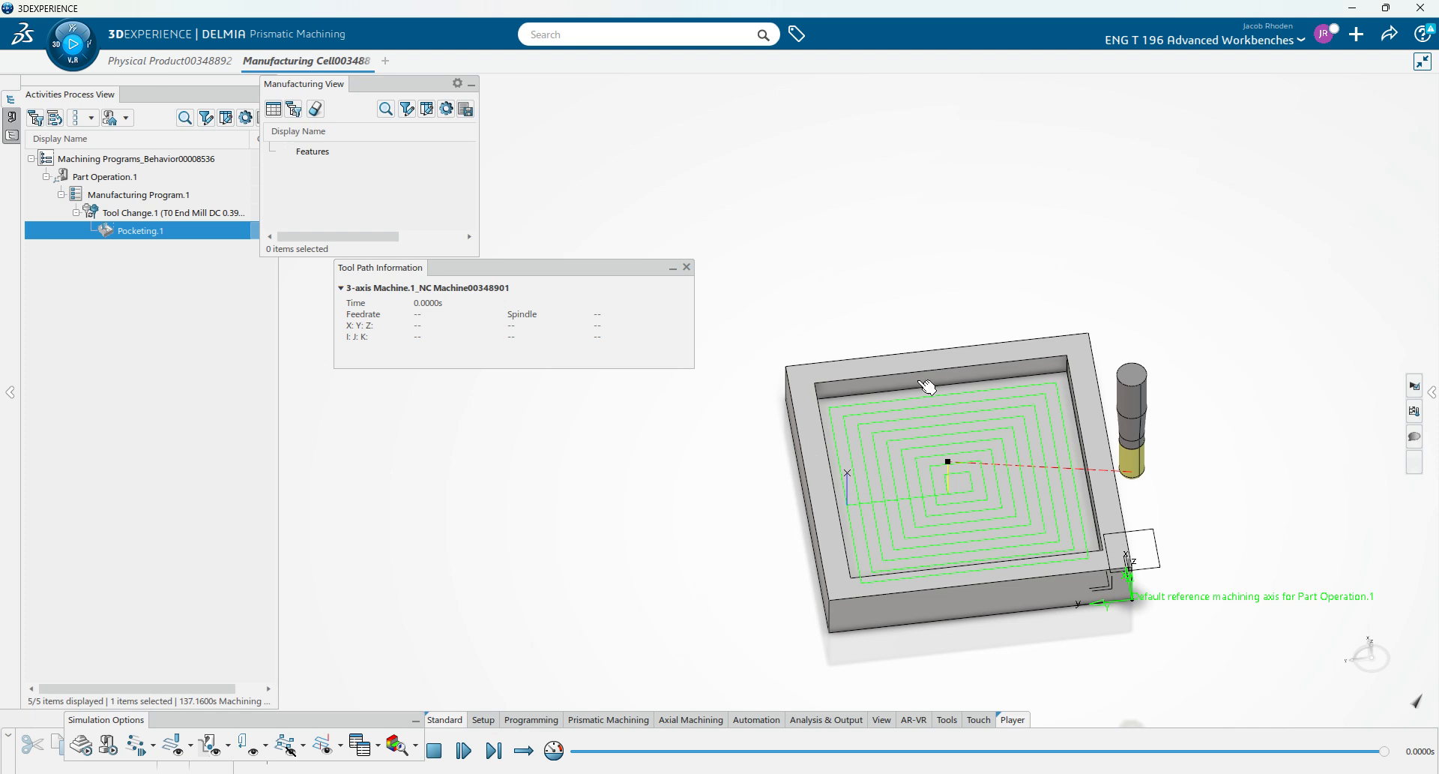
middle_click_drag(1003, 500, 1026, 447)
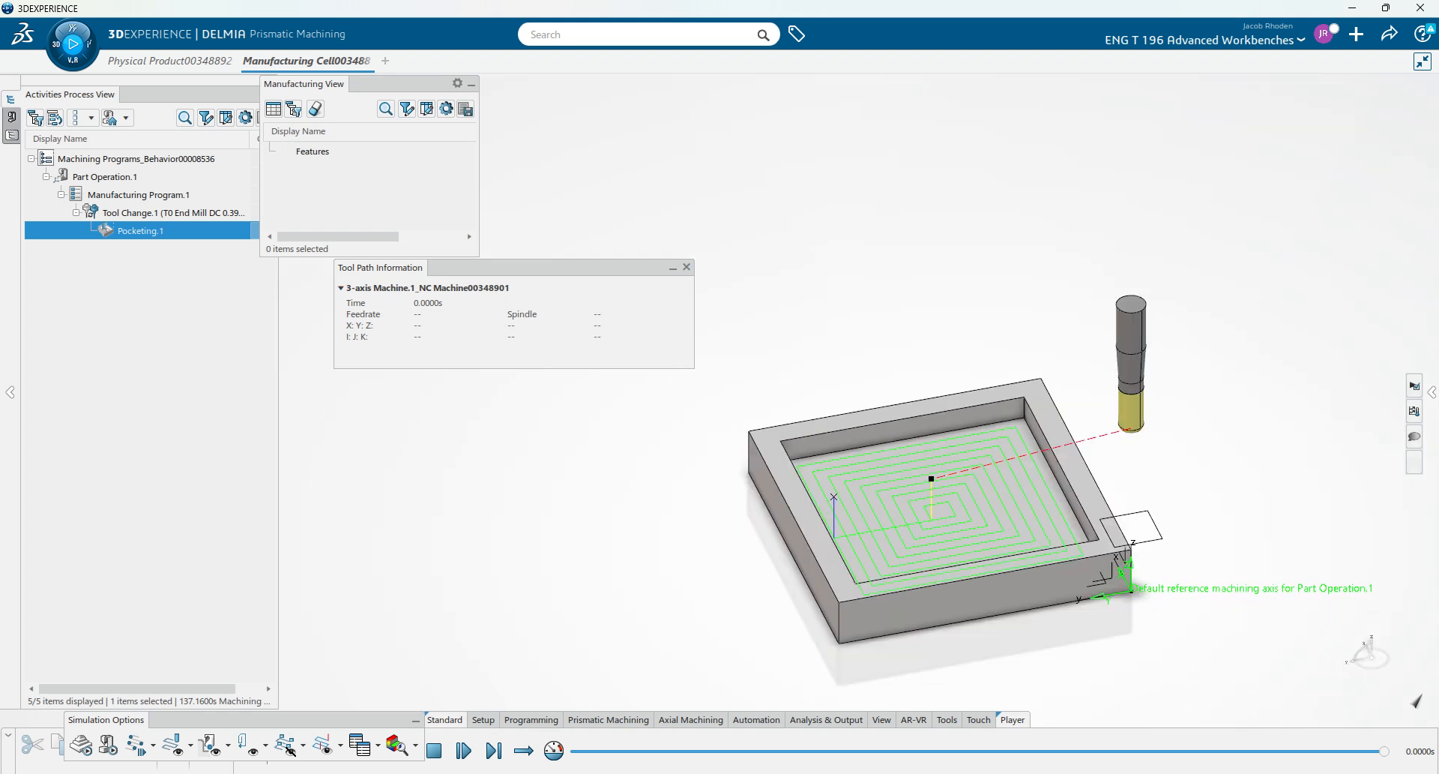
Step: Set the player speed to 1/32x, clear the simulation options away from the player and play the pocketing tool path
left_click(553, 750)
left_click_drag(1282, 138, 1222, 138)
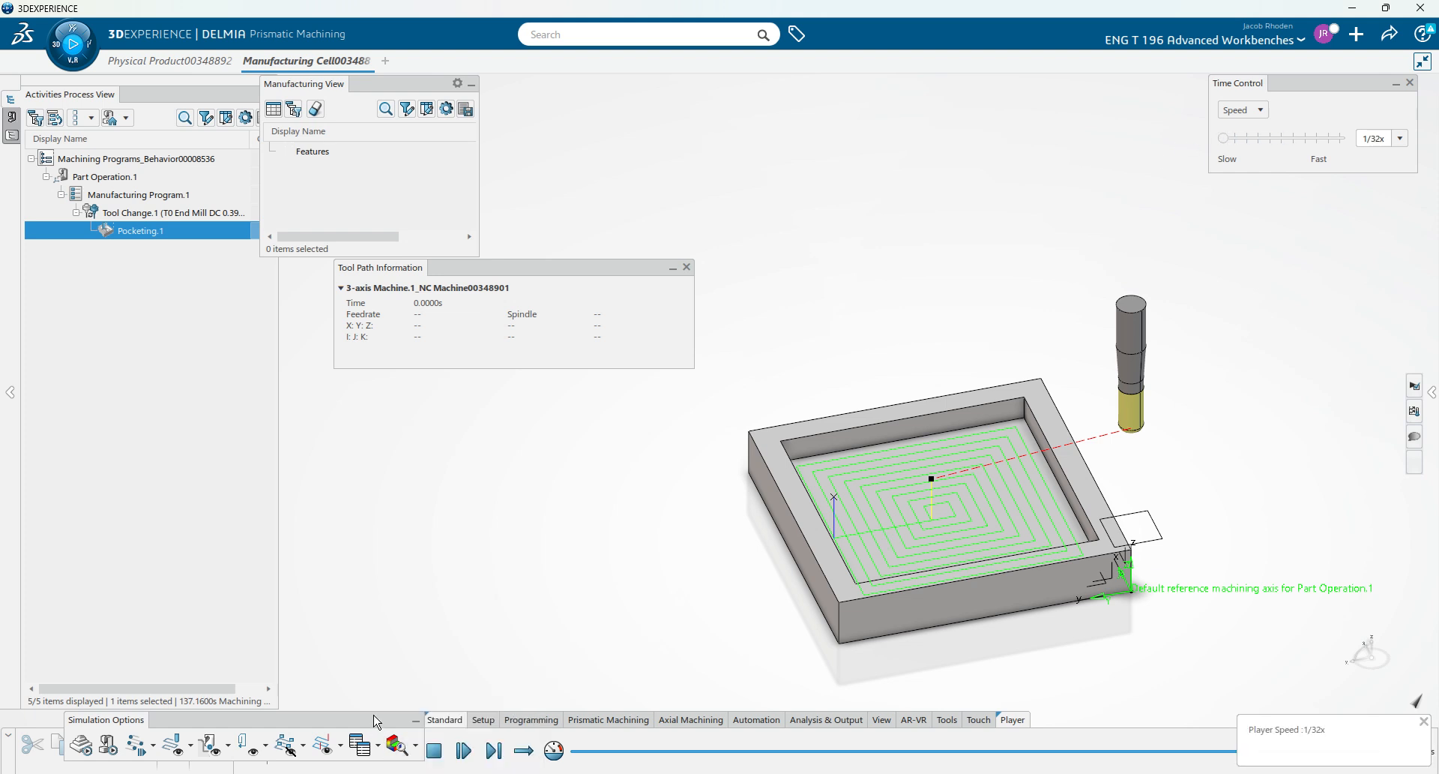
left_click_drag(365, 720, 583, 593)
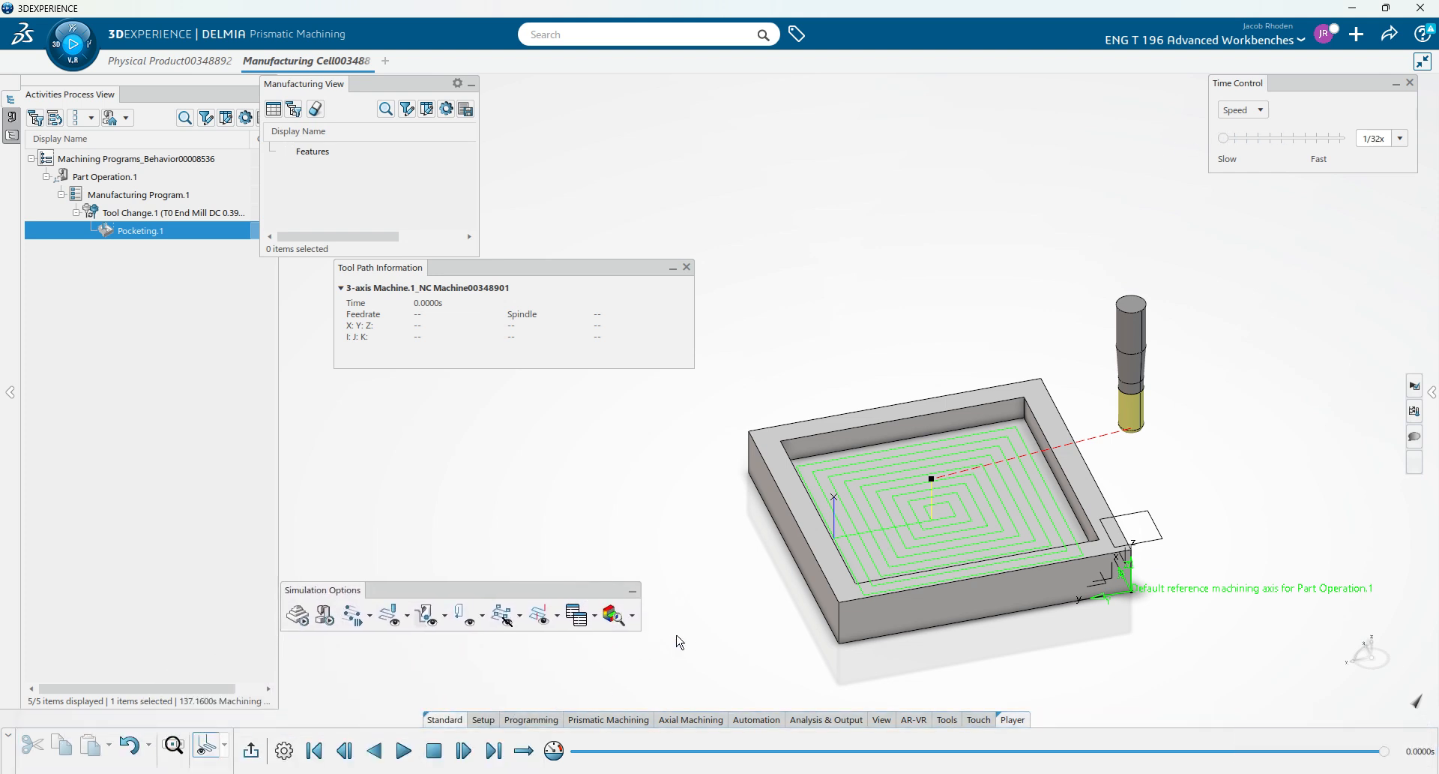
left_click(404, 750)
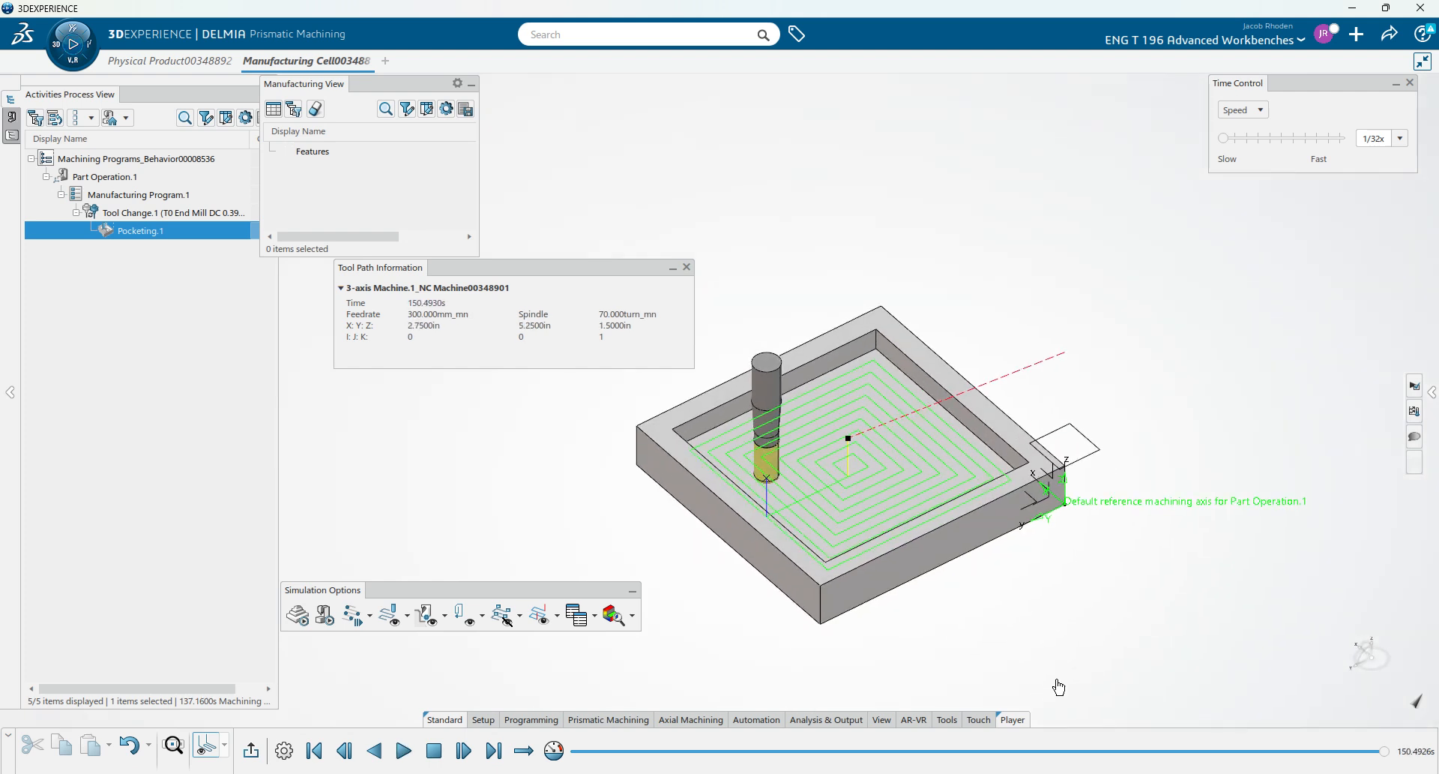
middle_click_drag(1058, 687, 1099, 663)
right_click(1034, 556)
left_click(986, 615)
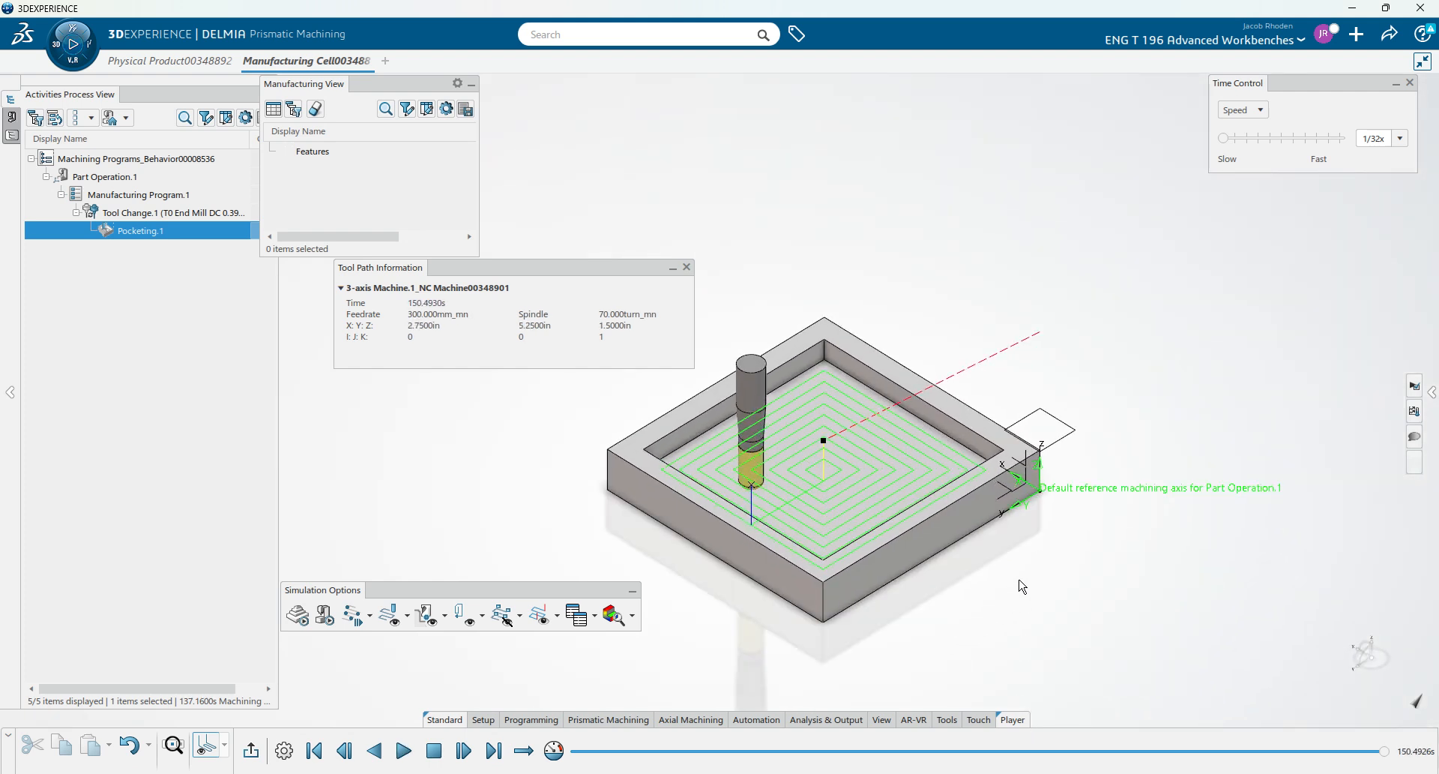
middle_click_drag(1023, 586, 602, 638)
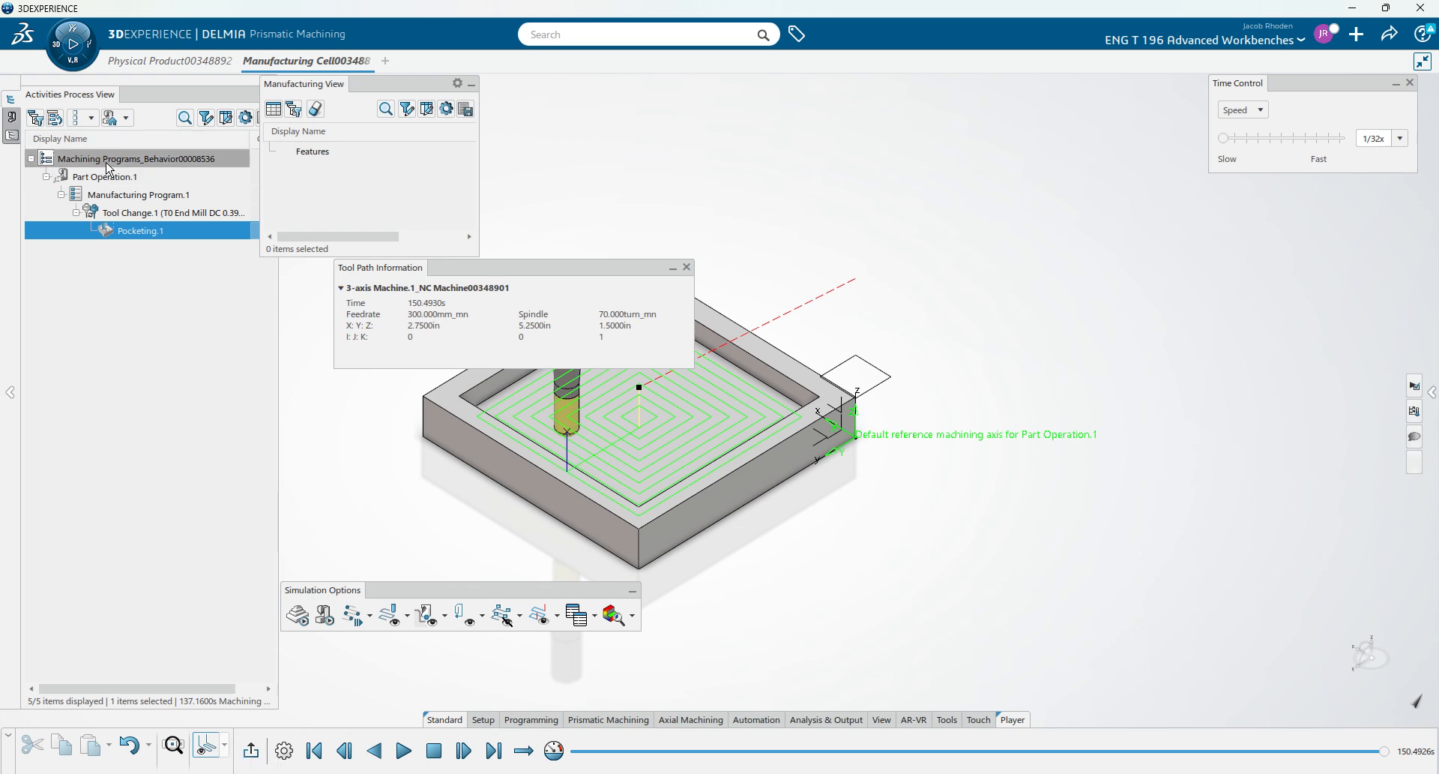
Step: Switch the simulation to material removal on the stock block and play the pocketing operation
left_click(296, 614)
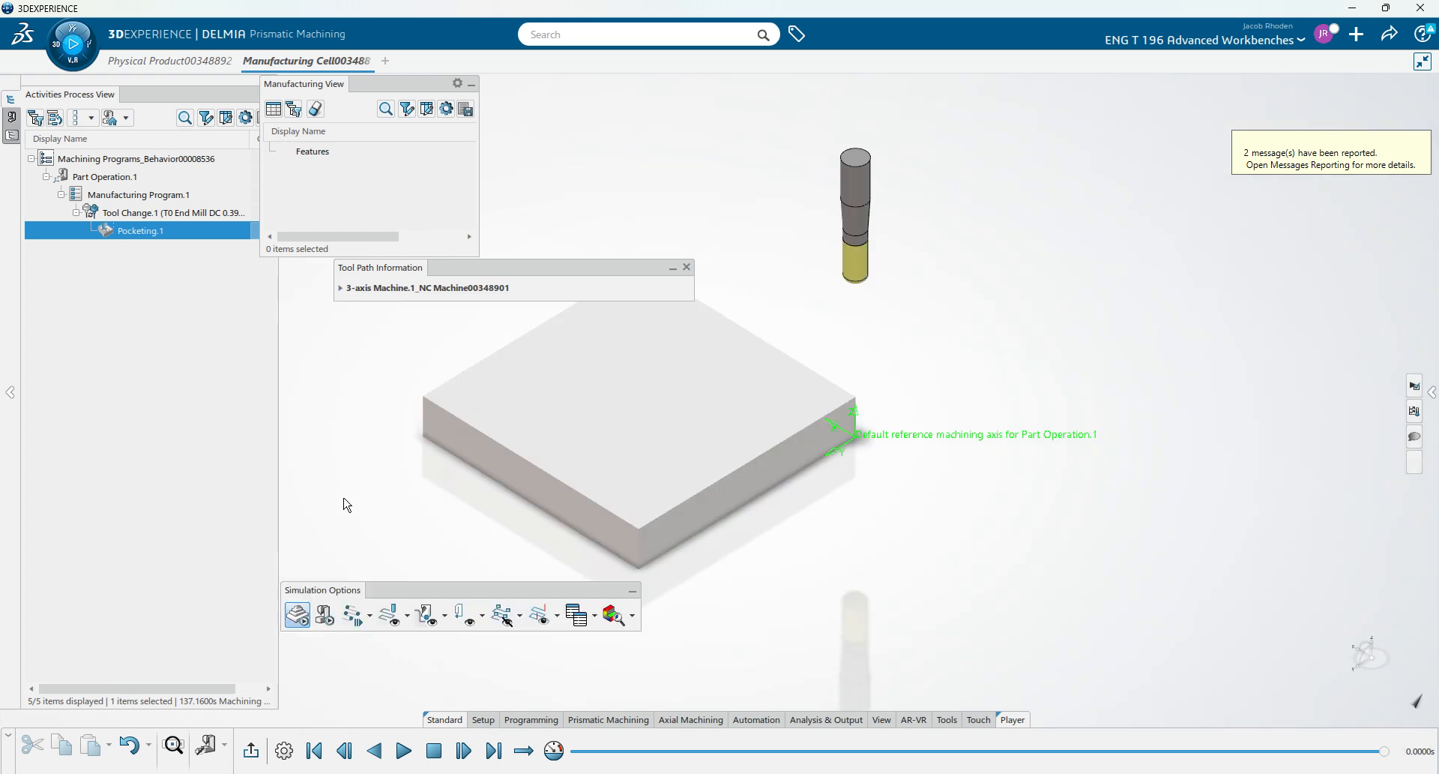
middle_click_drag(347, 504, 592, 485)
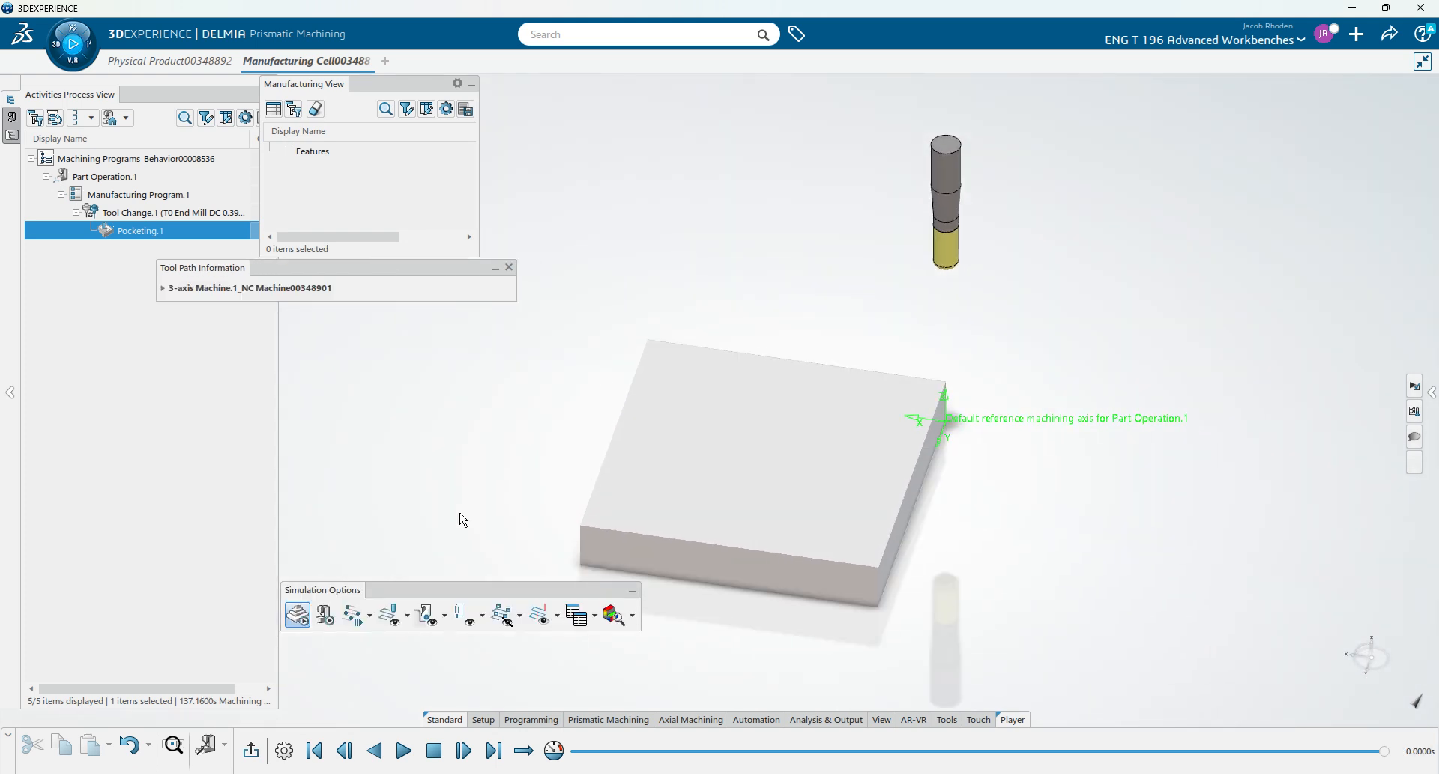
left_click_drag(446, 596, 303, 502)
scroll(610, 617, "up", 5)
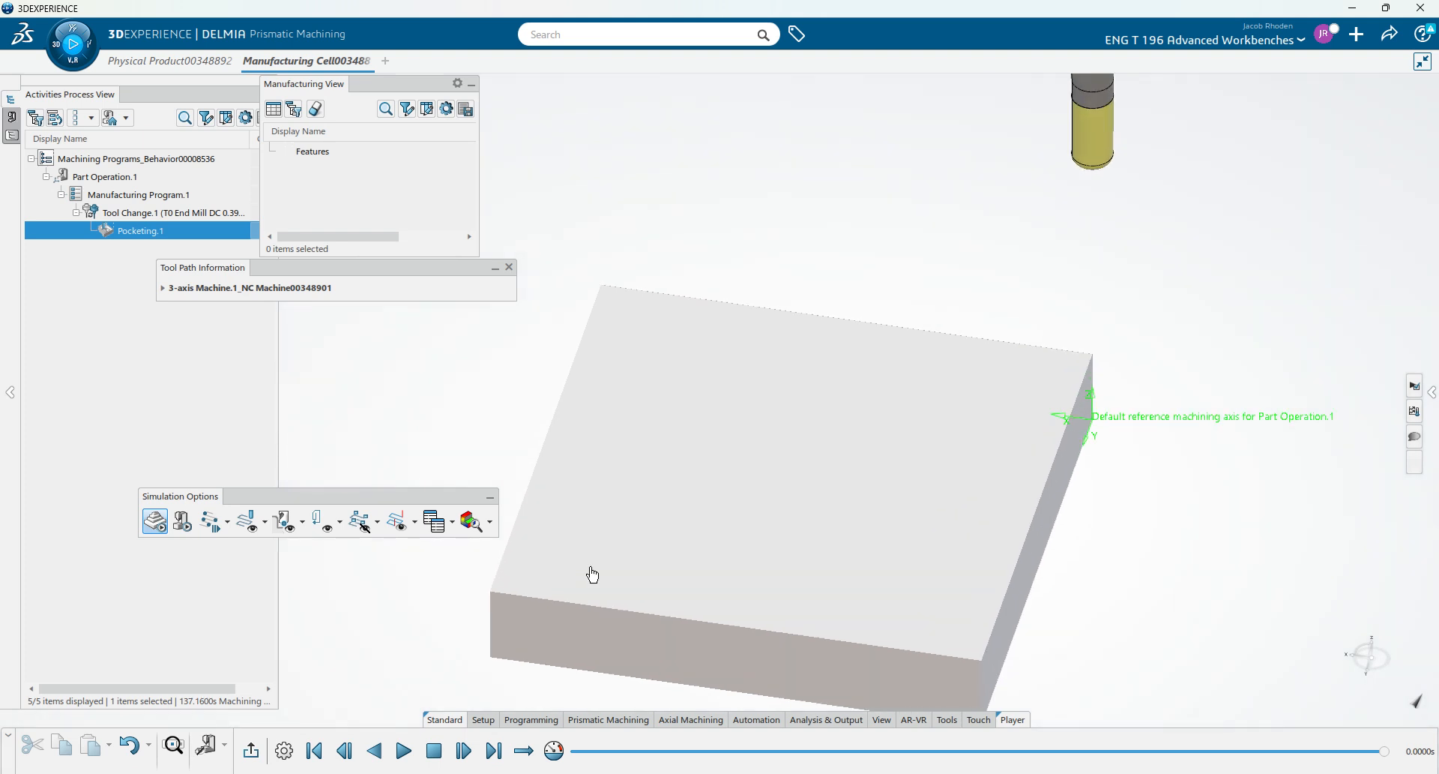
middle_click_drag(656, 532, 668, 491)
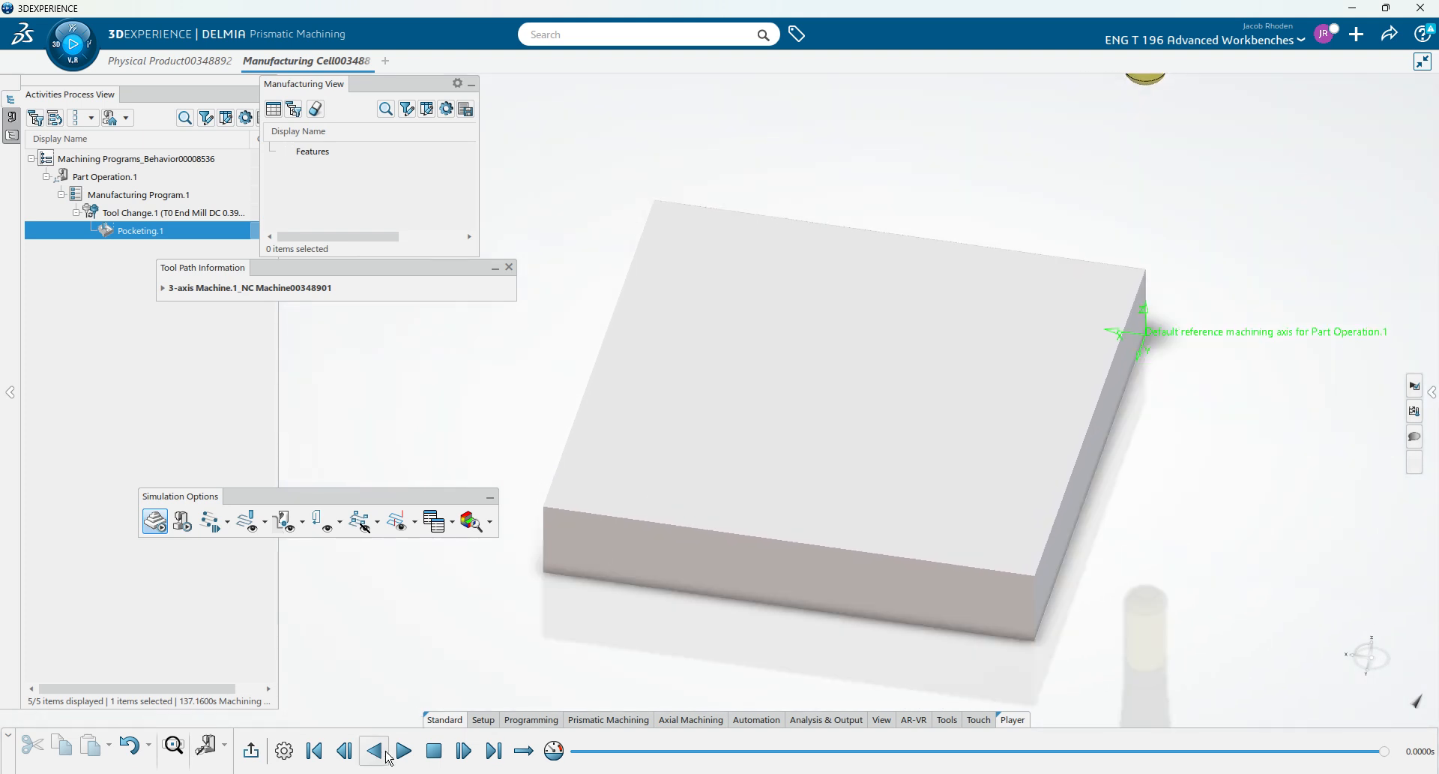
left_click(403, 750)
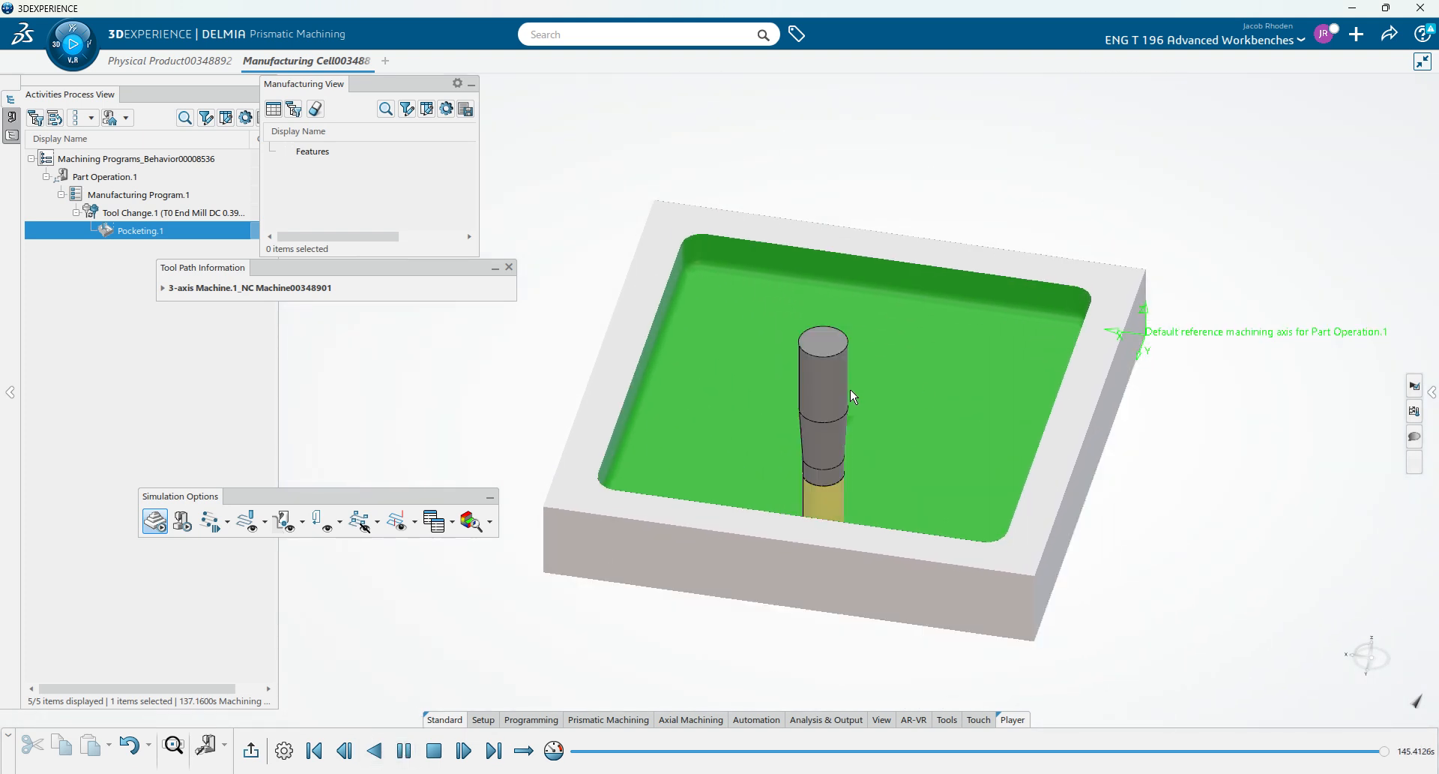
Step: Examine the machined pocket from several angles, focusing on leftover material at the center of its floor
middle_click_drag(787, 298, 828, 428)
middle_click_drag(653, 277, 677, 362)
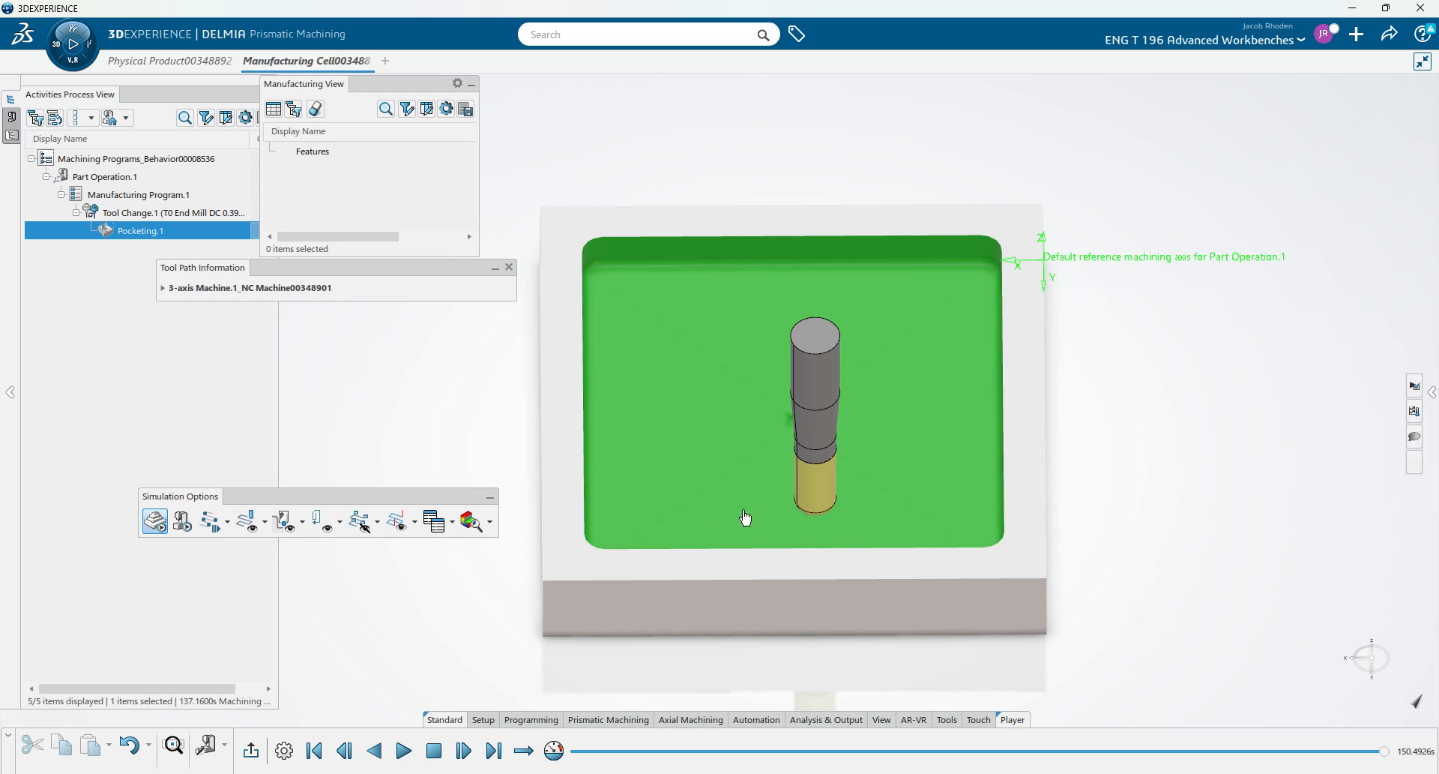
middle_click_drag(836, 471, 602, 585)
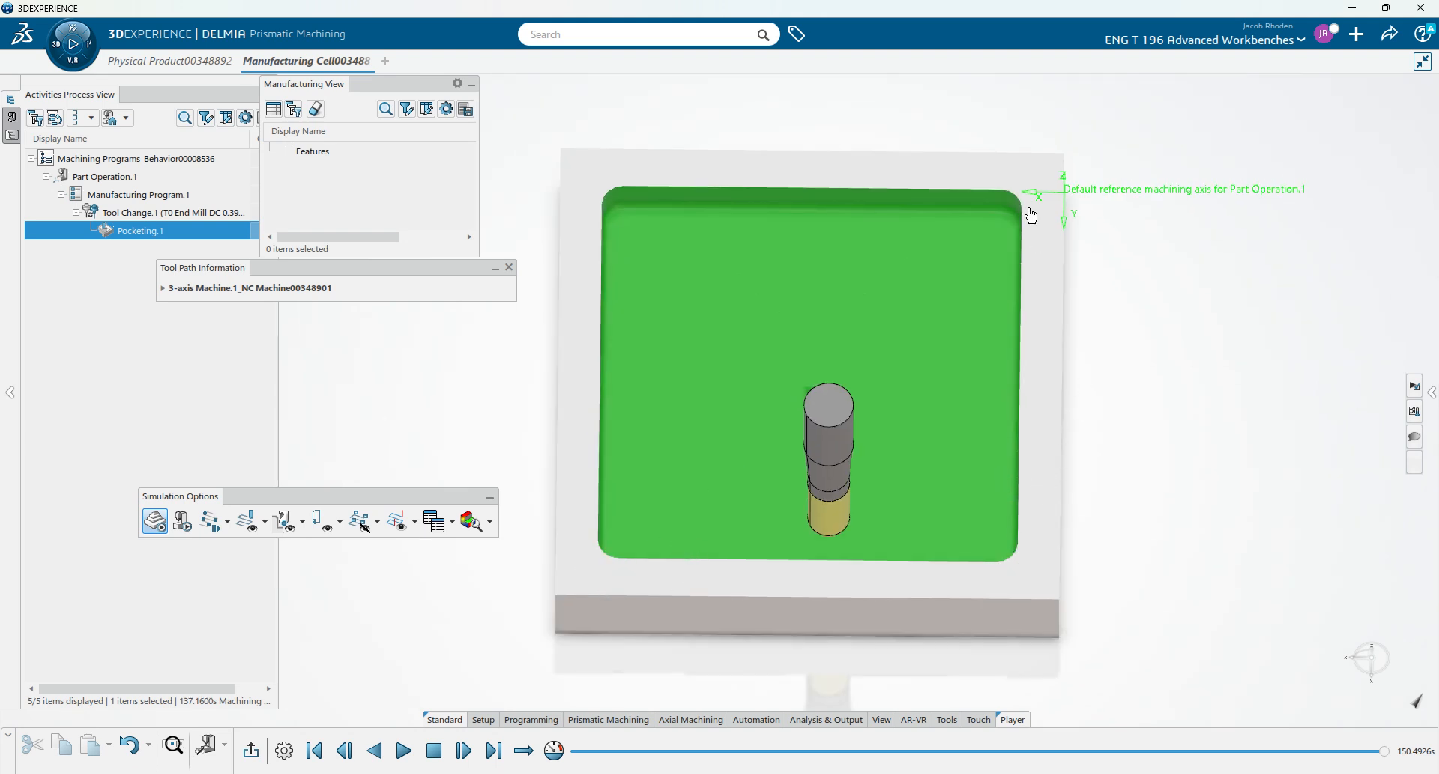
middle_click_drag(970, 325, 1086, 175)
middle_click_drag(1024, 411, 1096, 448)
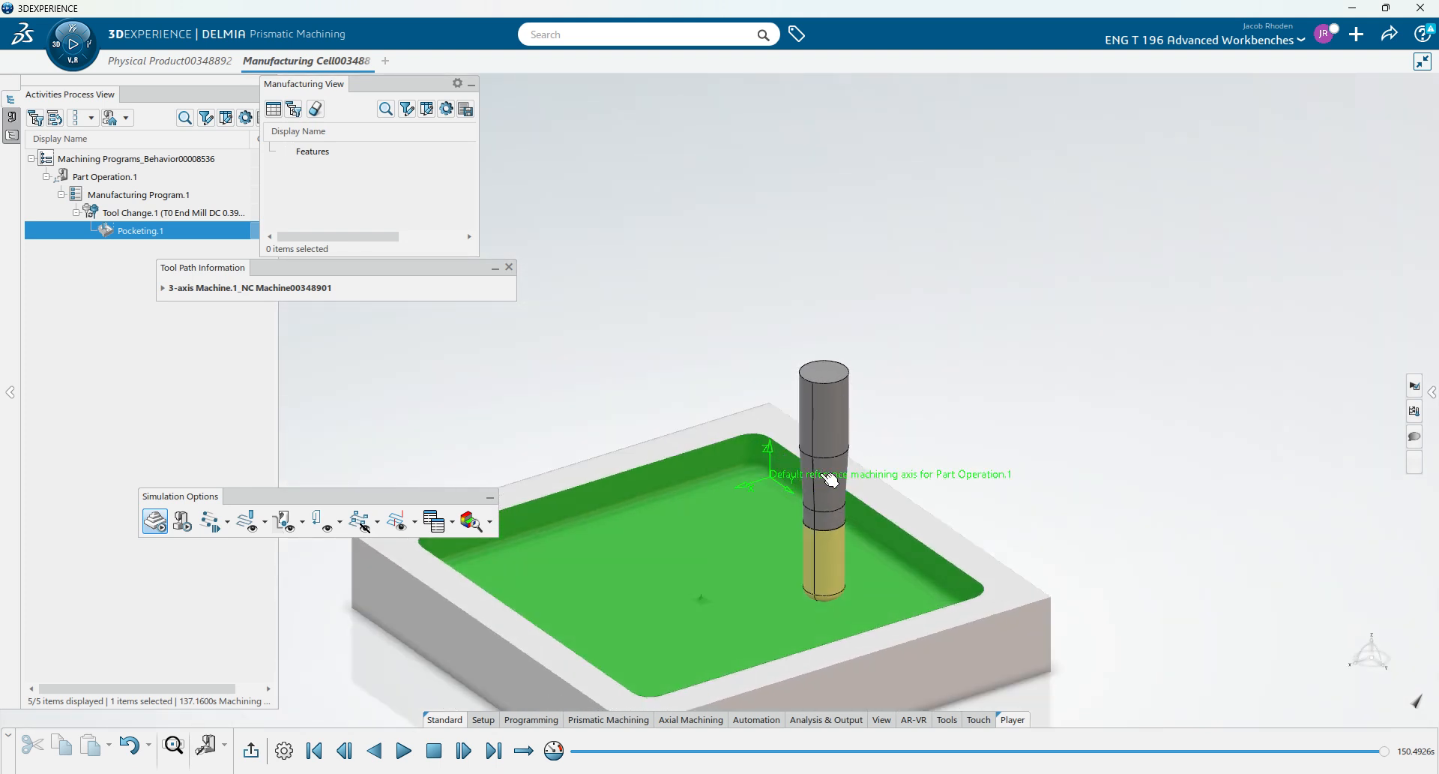
middle_click_drag(772, 434, 754, 411)
middle_click_drag(795, 568, 788, 483)
middle_click_drag(780, 599, 789, 440)
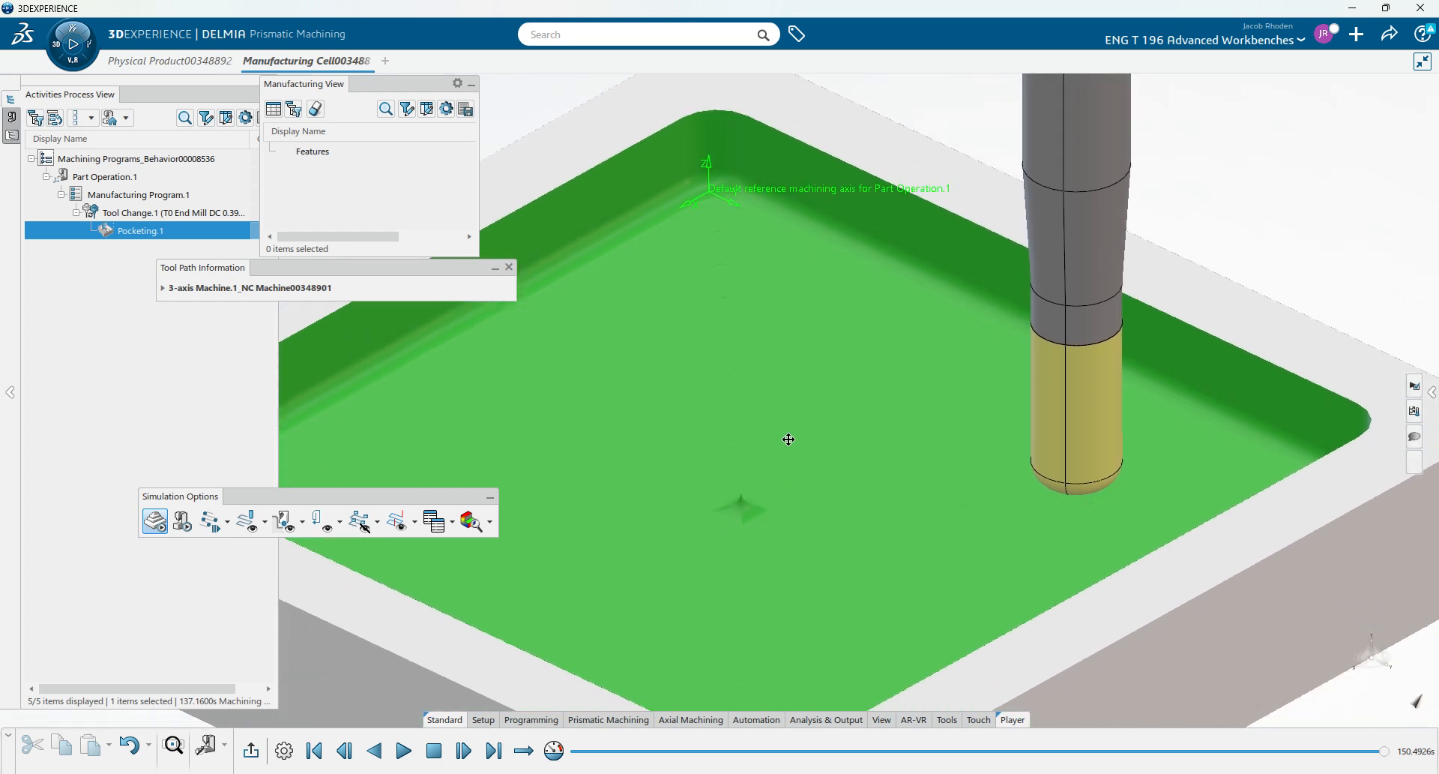
middle_click_drag(743, 527, 736, 361)
middle_click_drag(743, 674, 747, 414)
middle_click_drag(804, 604, 848, 486)
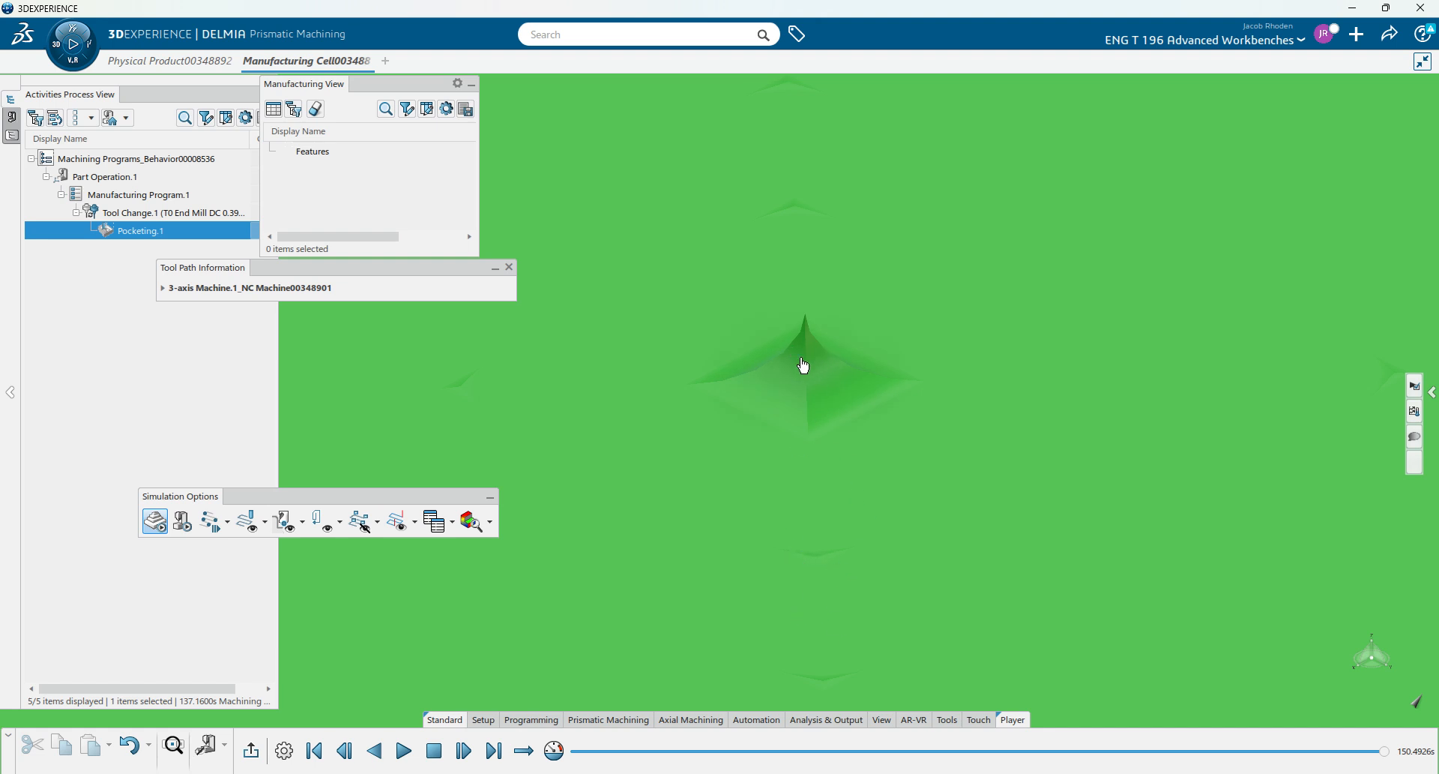
middle_click_drag(800, 368, 807, 481)
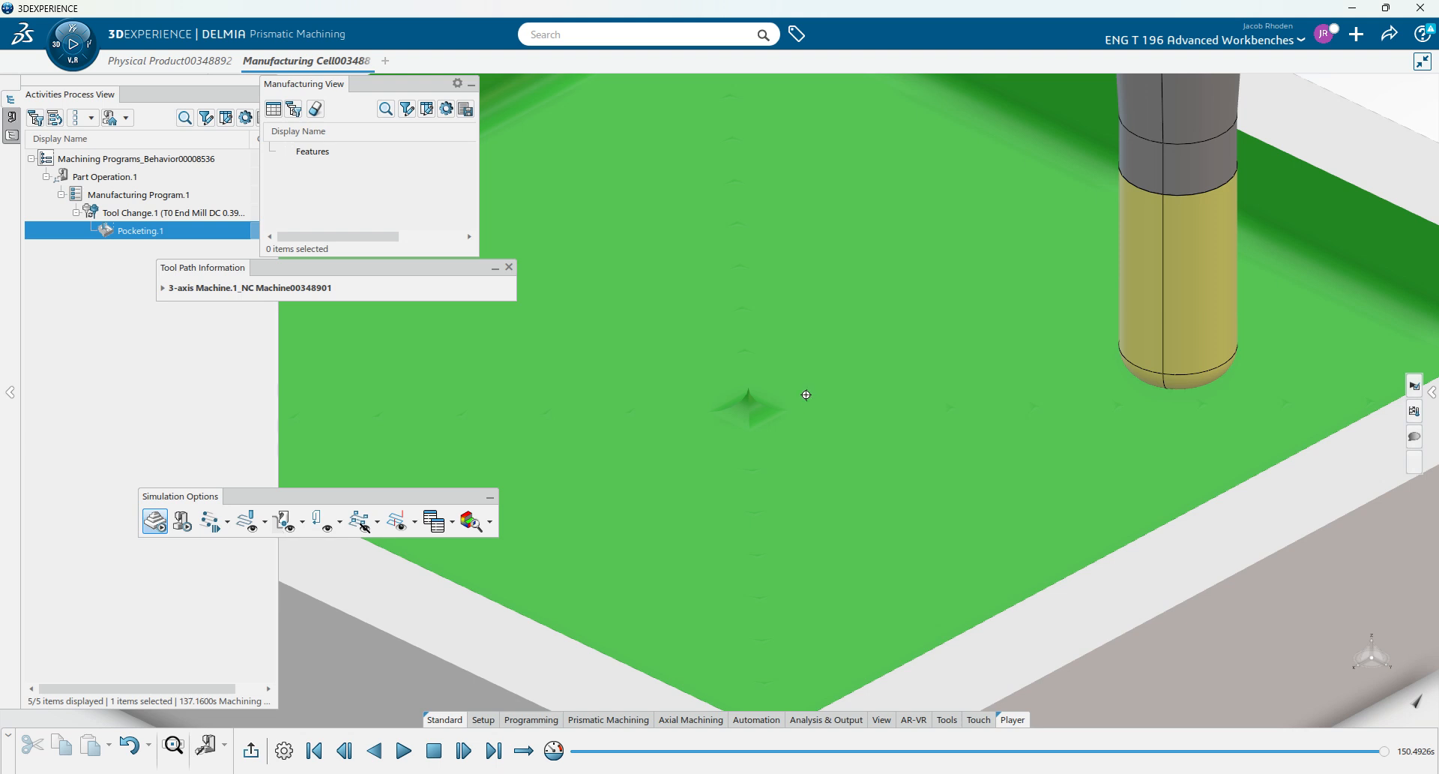
middle_click_drag(805, 394, 800, 425)
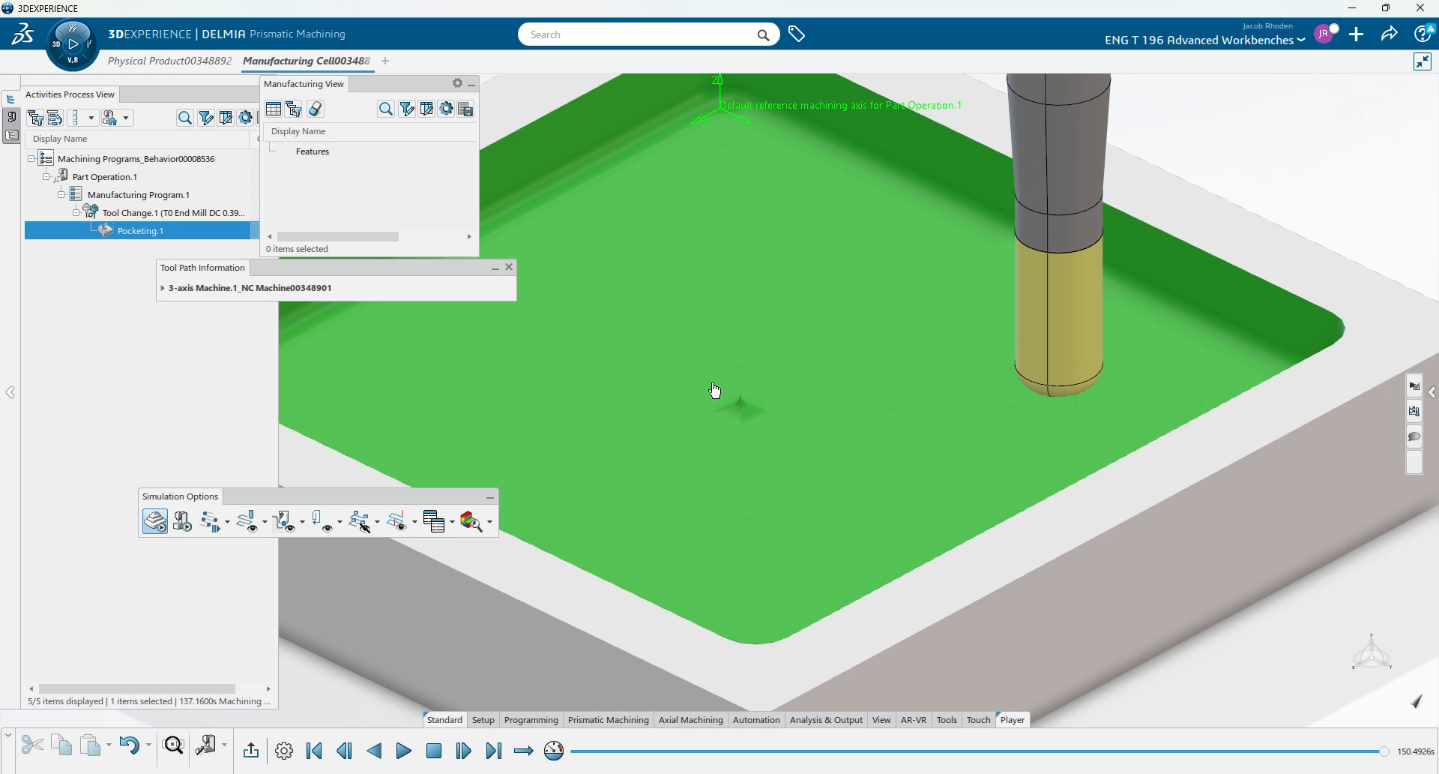
Step: Compare the end mill's rounded tip with the fillet cut along the pocket's bottom edge and corners
middle_click_drag(784, 362, 939, 455)
scroll(771, 588, "up", 5)
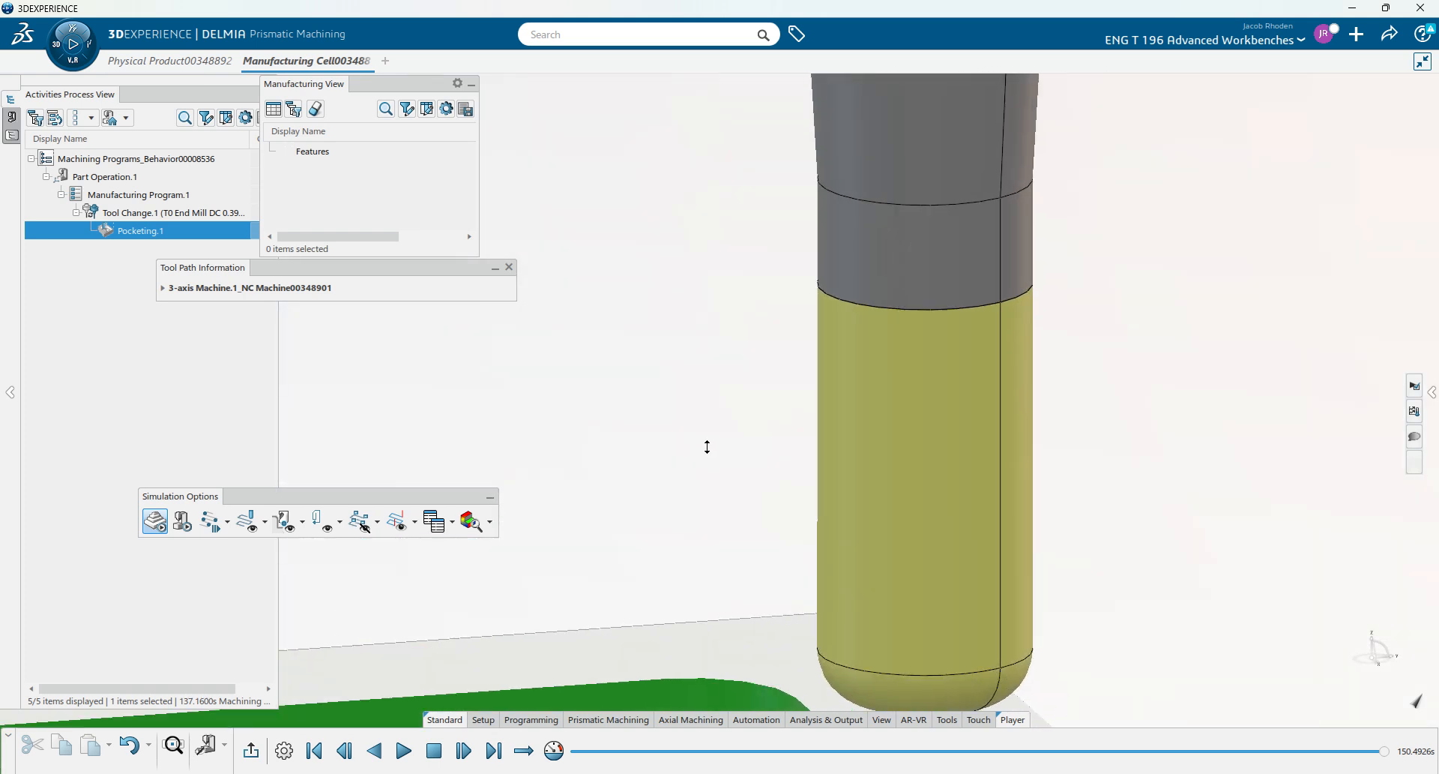
middle_click_drag(723, 410, 670, 241)
middle_click_drag(786, 617, 735, 504)
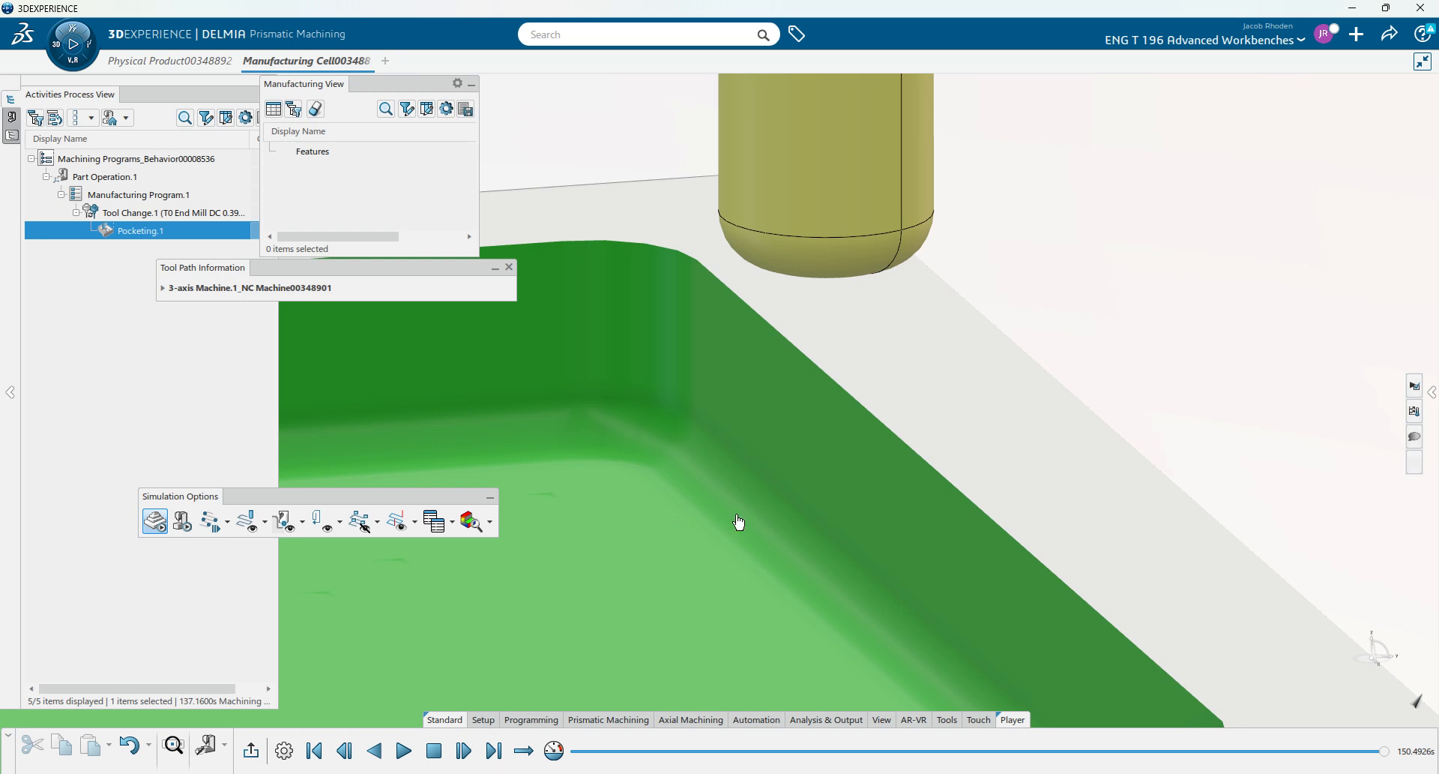
middle_click_drag(738, 516, 877, 601)
middle_click_drag(720, 454, 823, 428)
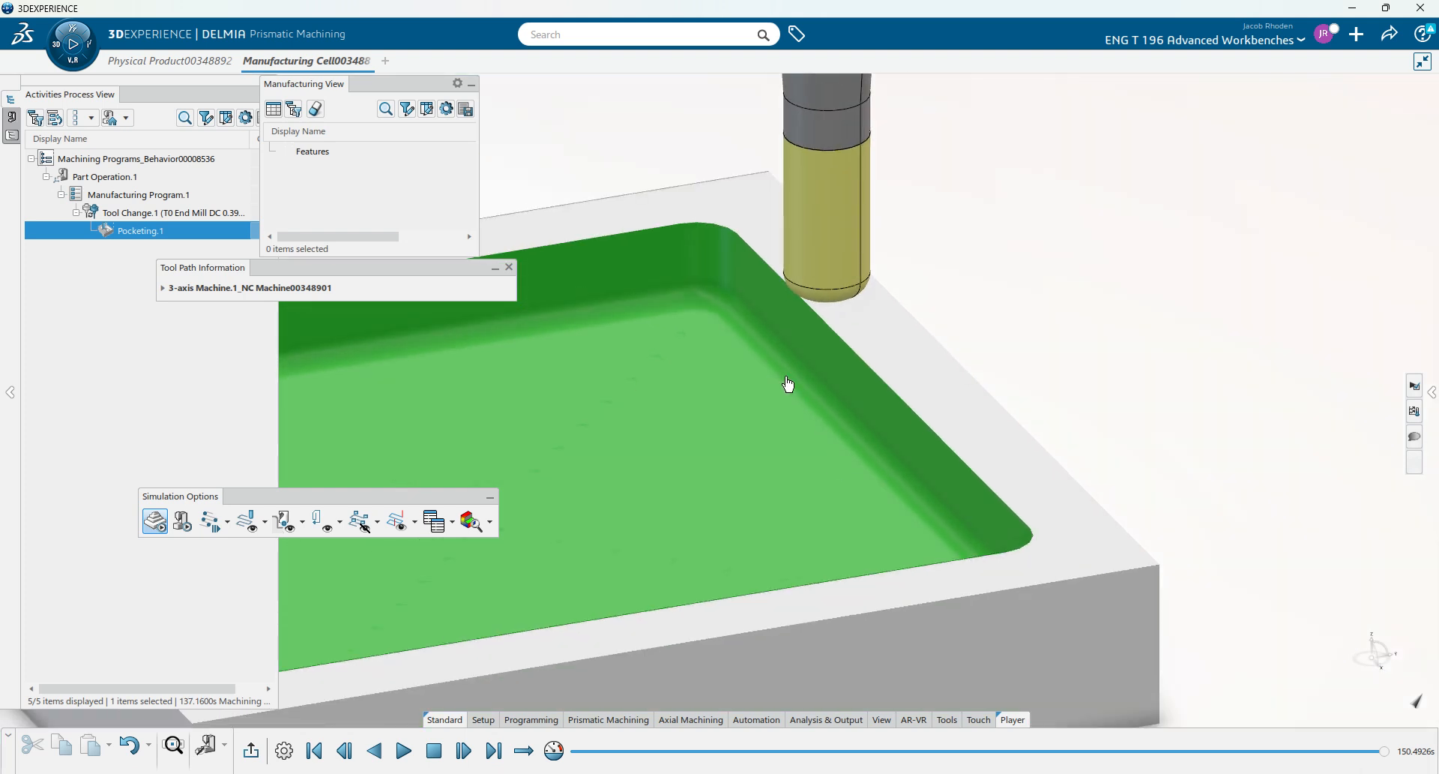
mouse_move(786, 391)
middle_mouse_down()
mouse_move(565, 385)
mouse_move(740, 416)
mouse_move(796, 396)
middle_mouse_up()
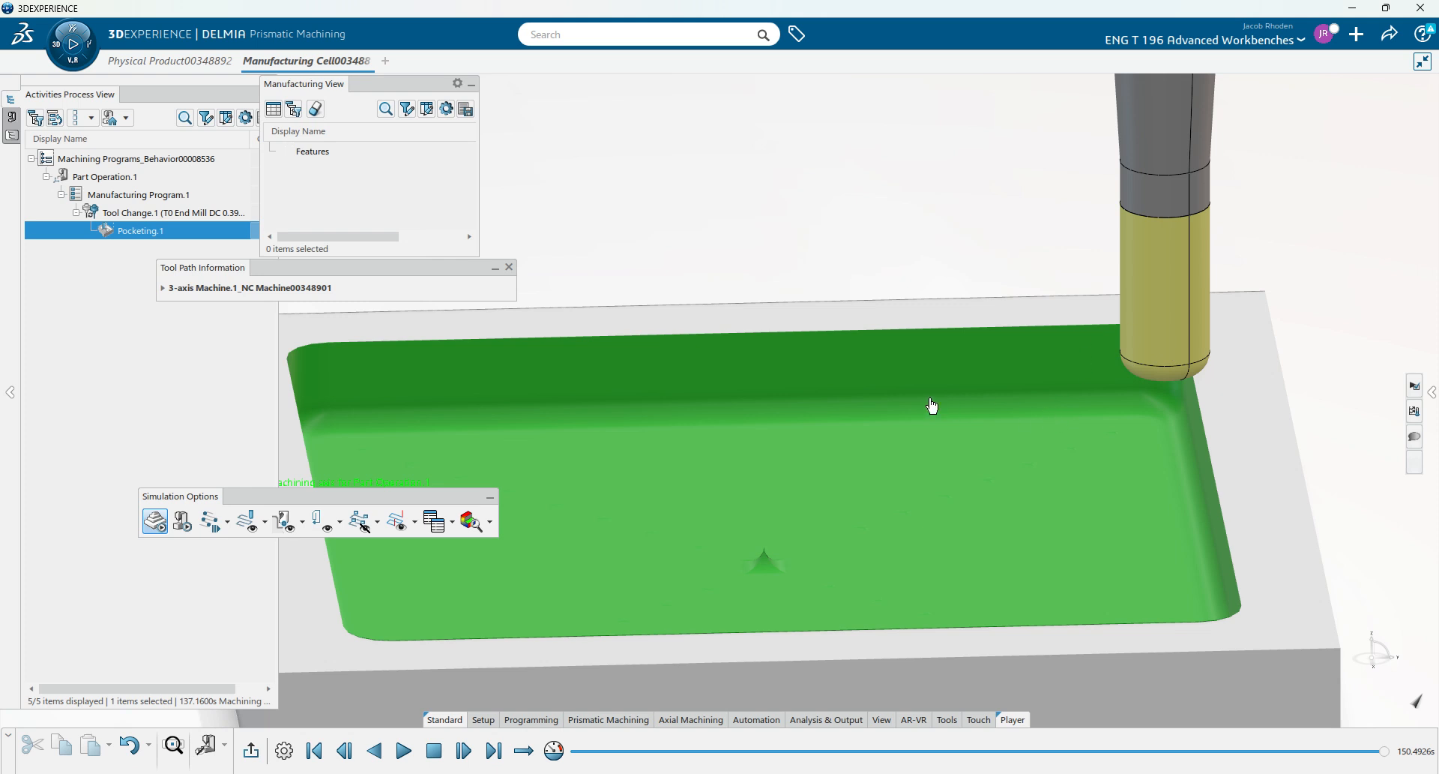
scroll(937, 409, "down", 5)
middle_click_drag(1105, 420, 829, 411)
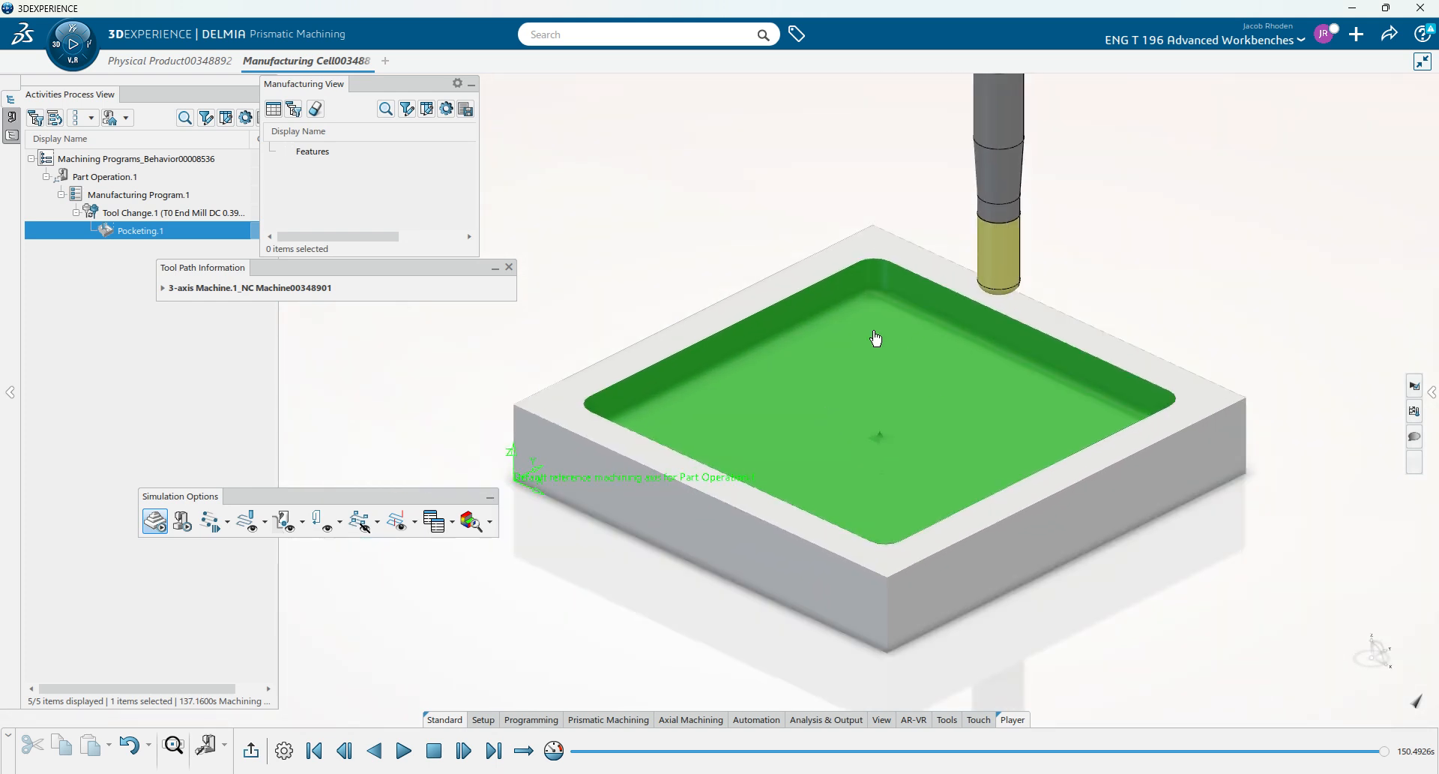